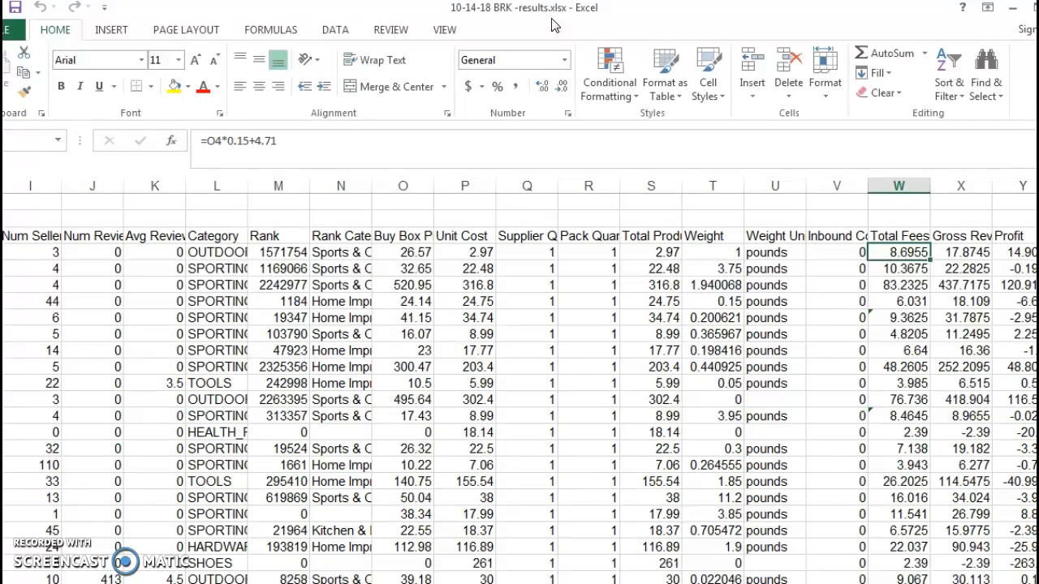
# Inspect the formulas behind the first few values in the Total Fees column.
pyautogui.click(528, 18)
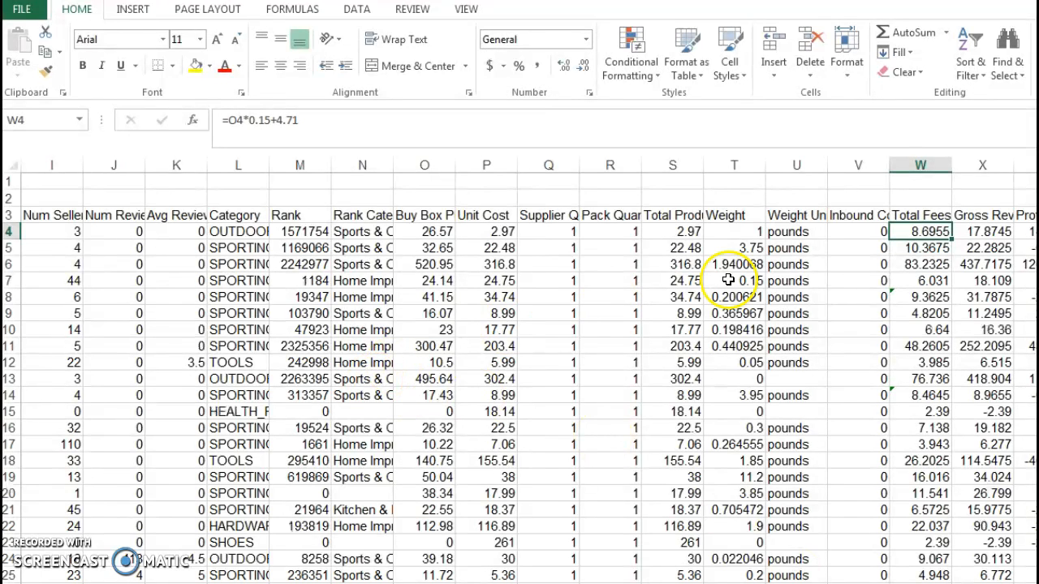
pyautogui.click(916, 248)
pyautogui.click(915, 264)
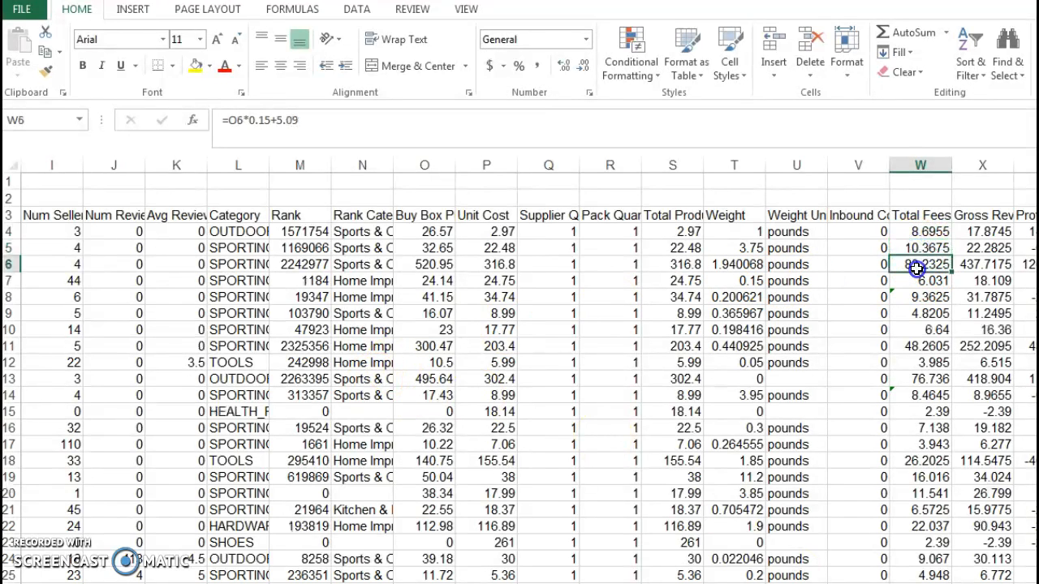
pyautogui.click(920, 233)
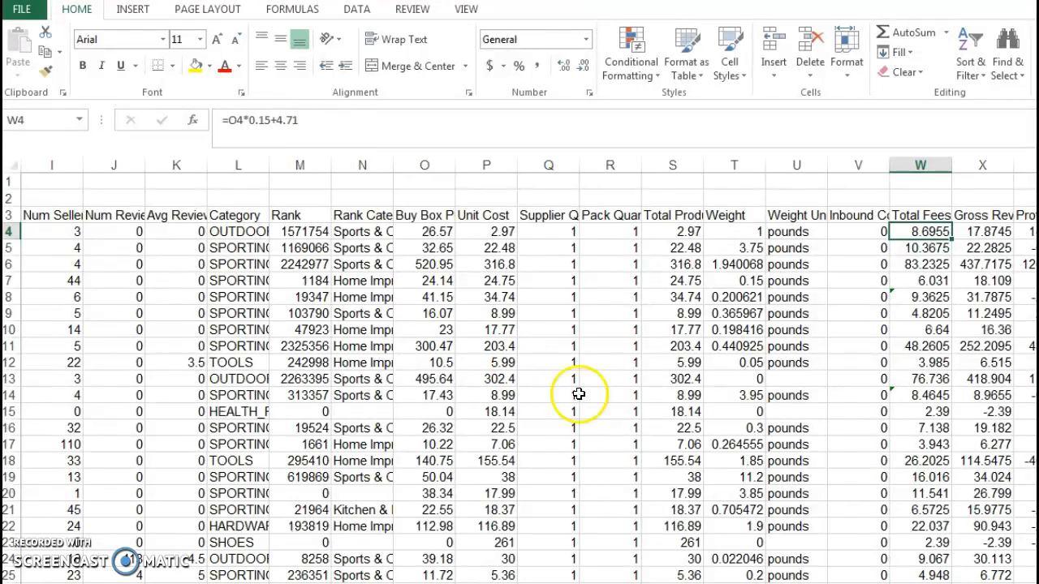
# Replace all formulas in the worksheet with static values by copying the entire sheet and pasting it over itself as values.
pyautogui.hscroll(-5, 348, 371)
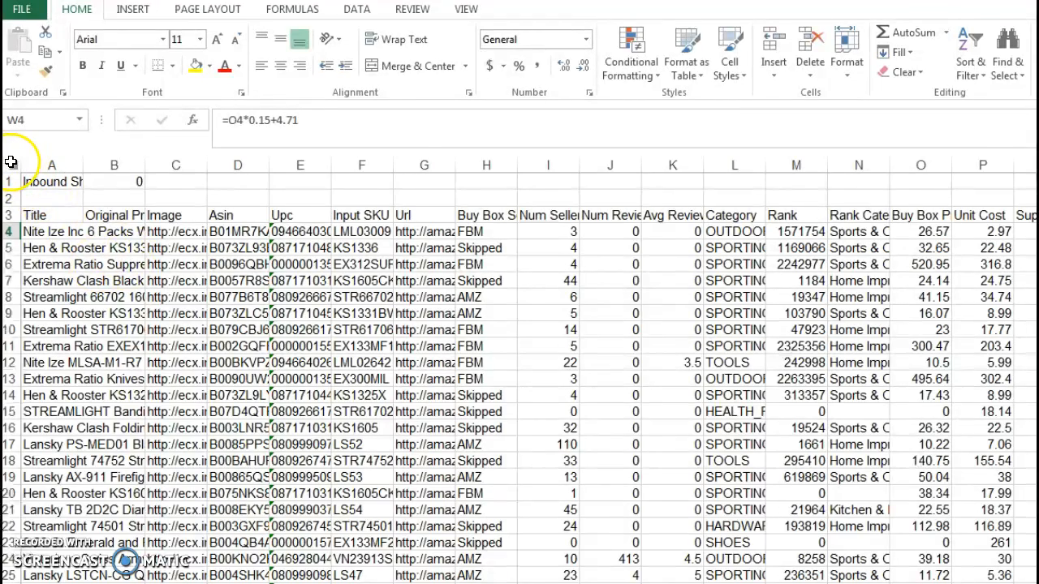
pyautogui.click(9, 161)
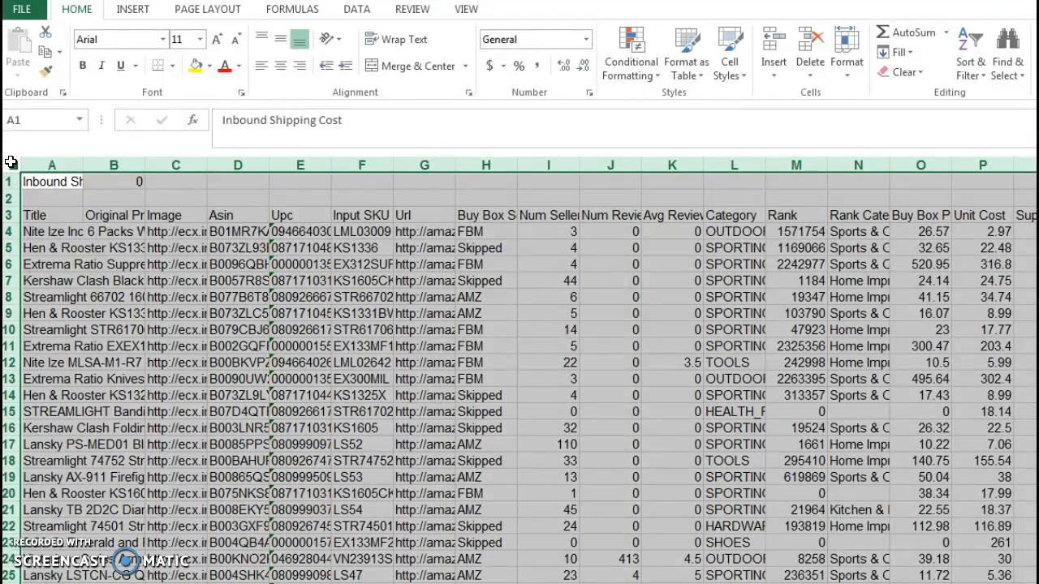
pyautogui.rightClick(46, 199)
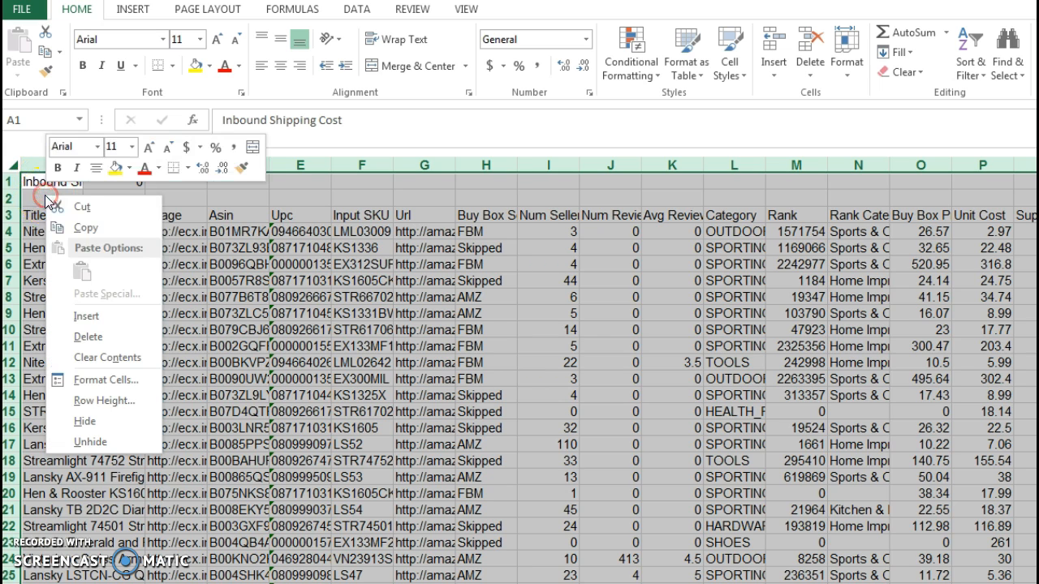
pyautogui.click(84, 227)
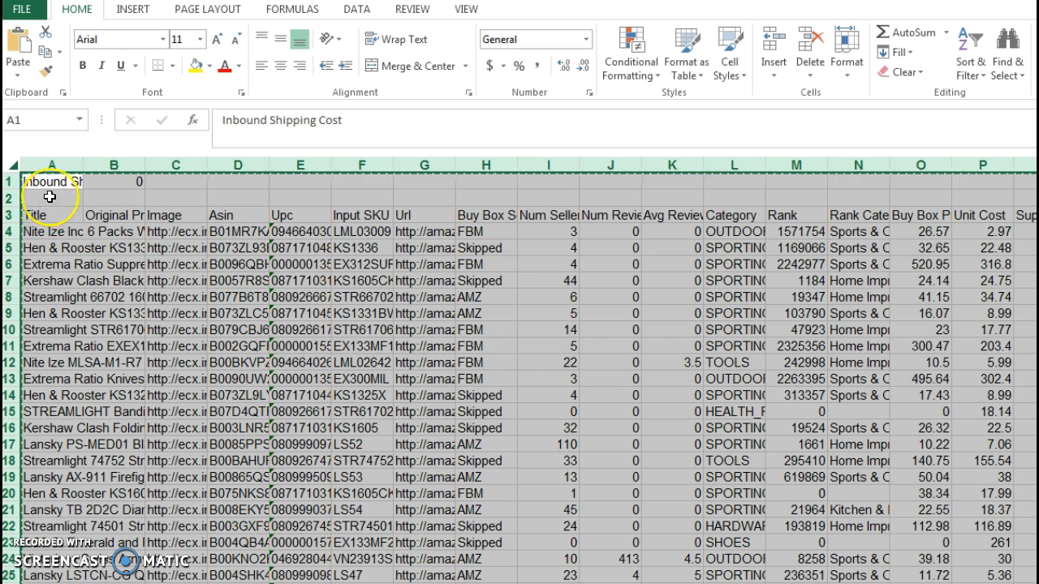
pyautogui.rightClick(49, 197)
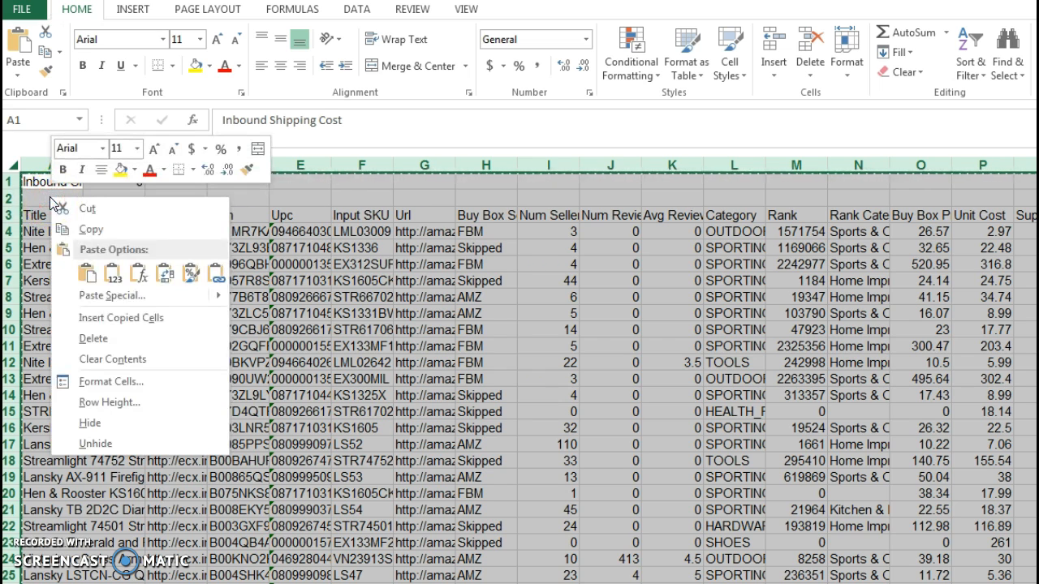
pyautogui.click(115, 276)
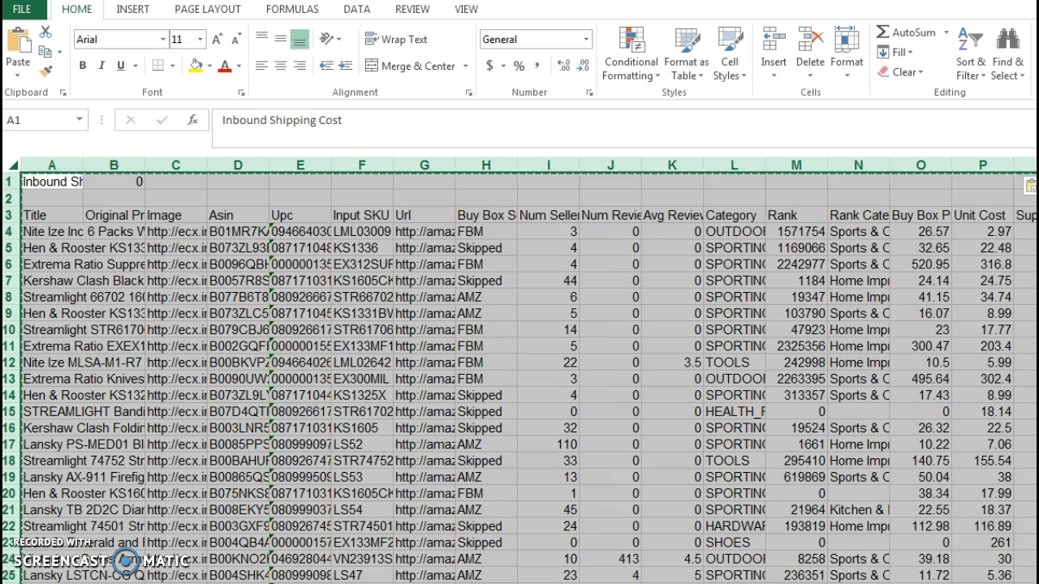
# Check several Total Fees cells, including W4, W6 and W11, for plain values instead of formulas.
pyautogui.moveTo(753, 583); pyautogui.dragTo(815, 583)
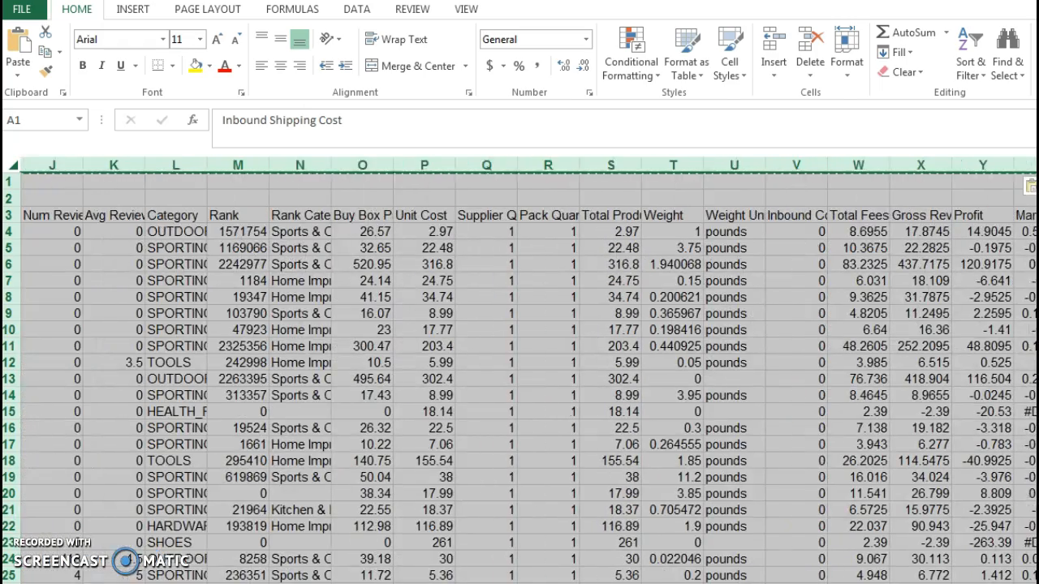
pyautogui.click(870, 231)
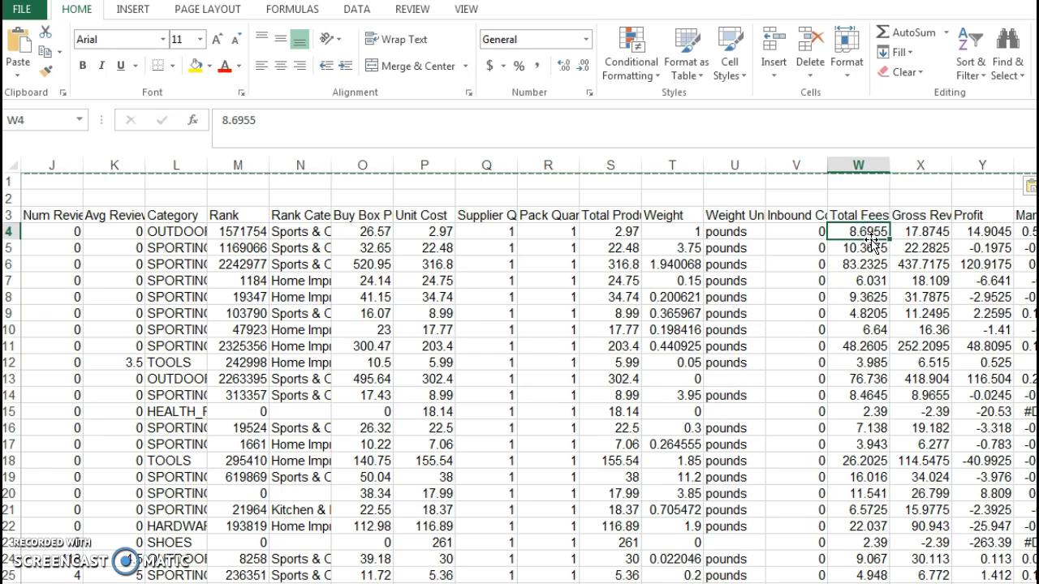
pyautogui.click(863, 264)
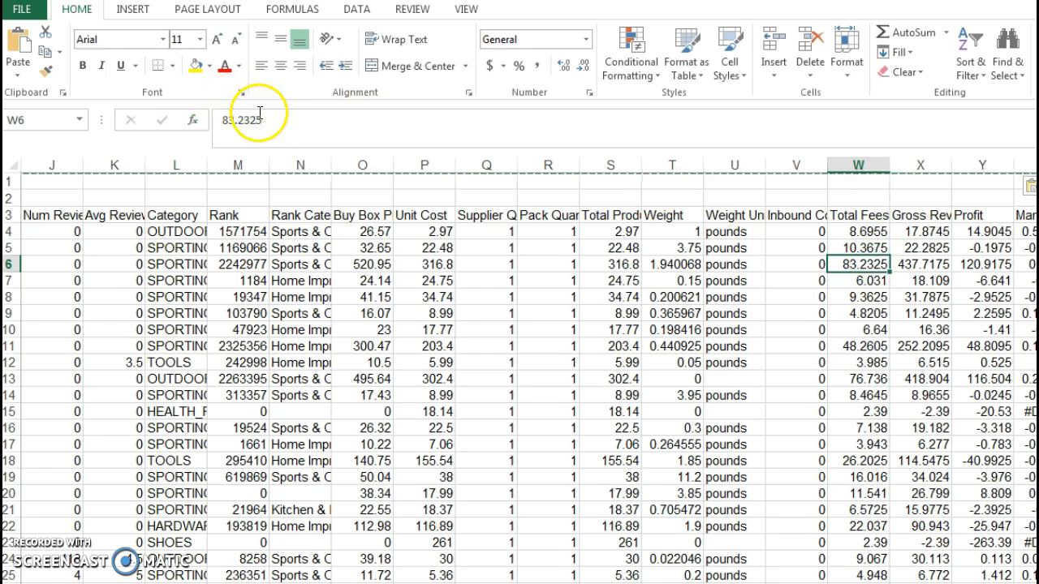
pyautogui.click(846, 297)
pyautogui.click(849, 346)
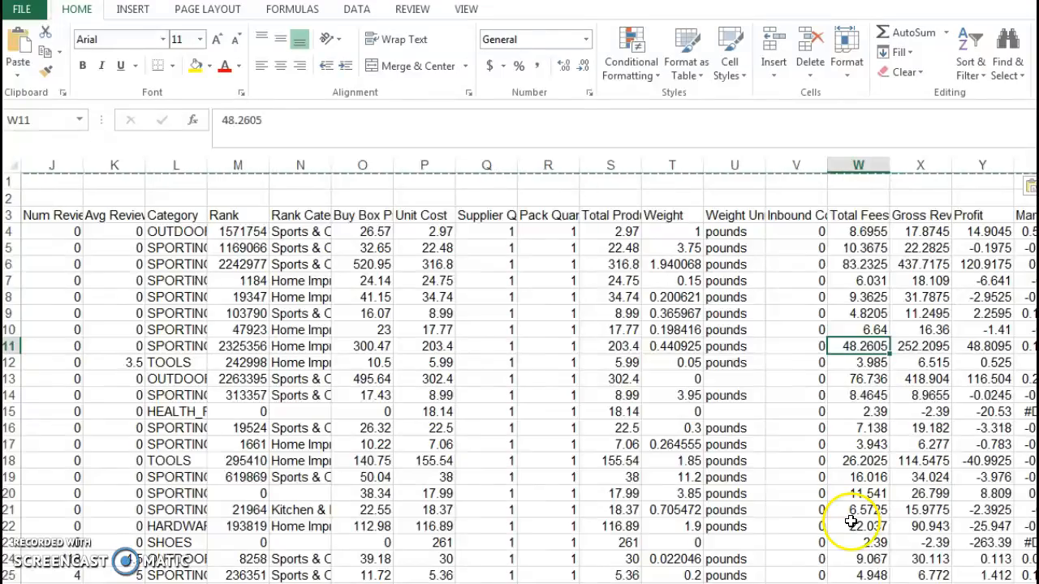
# Delete rows 1 and 2, the inbound shipping cost row and the blank row above the column headers.
pyautogui.hscroll(-5, 369, 347)
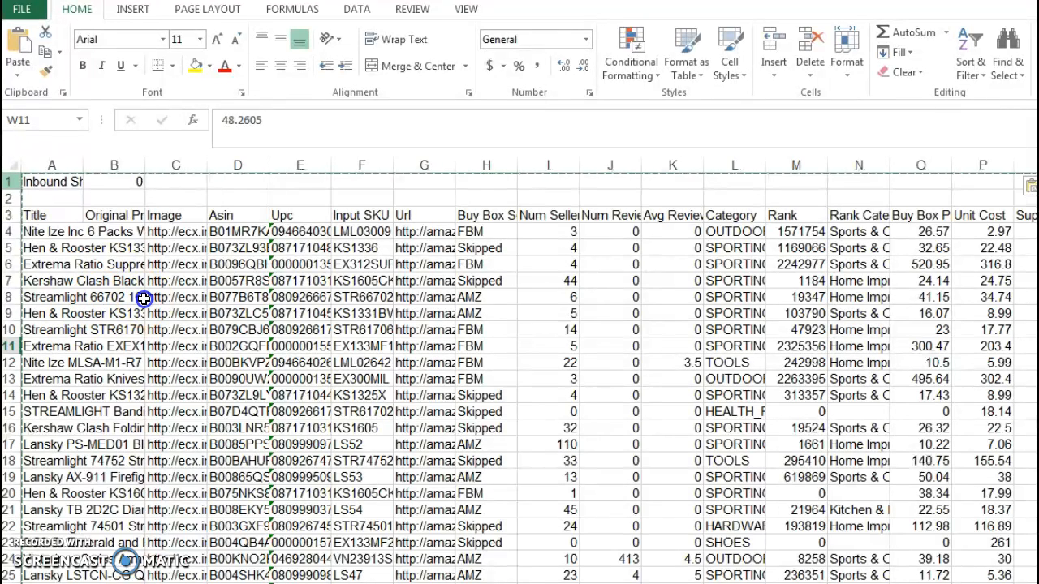
pyautogui.moveTo(8, 182); pyautogui.dragTo(8, 198)
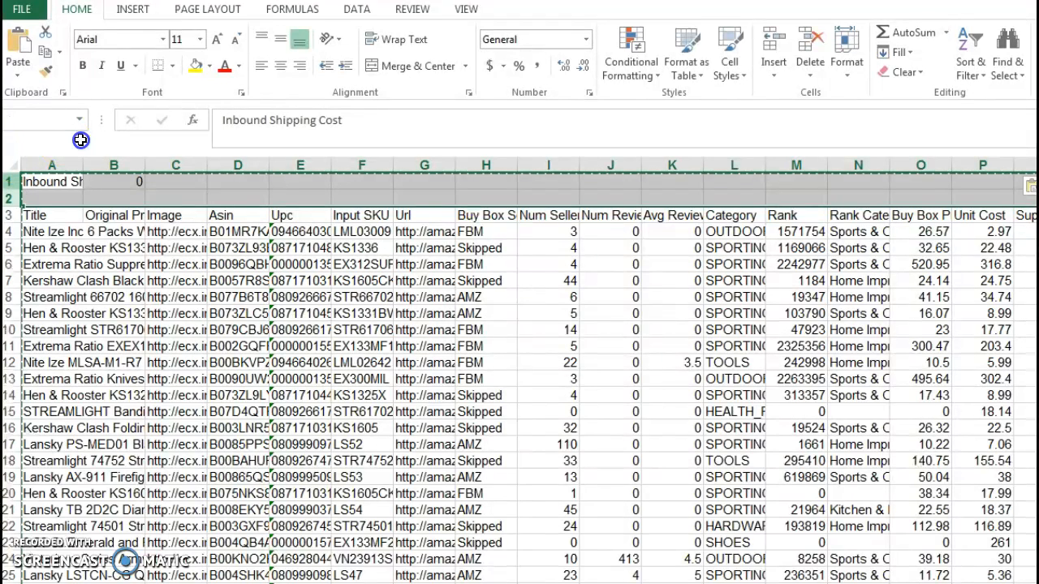
pyautogui.click(39, 187)
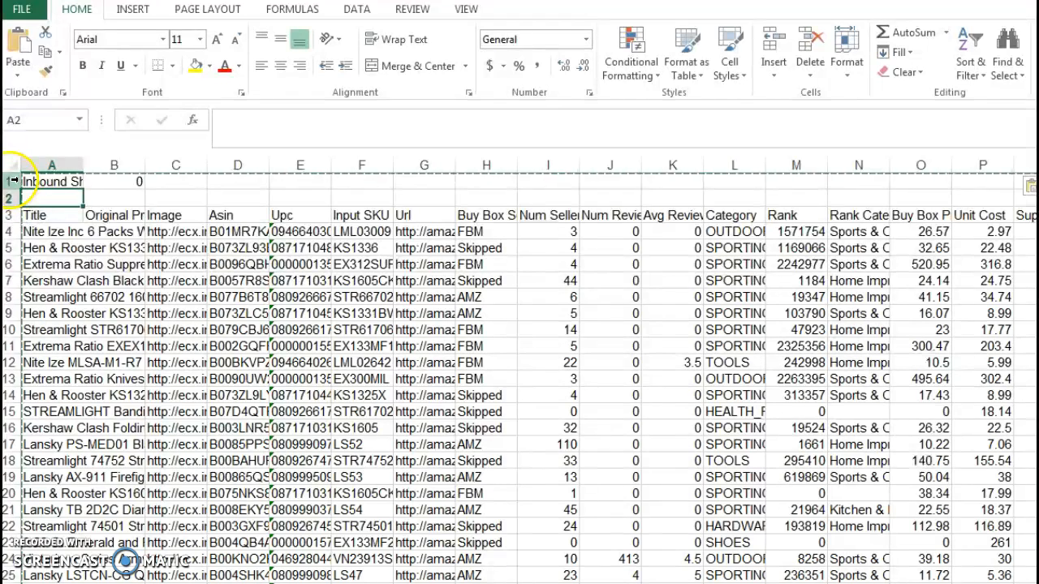
pyautogui.moveTo(9, 180); pyautogui.dragTo(13, 194)
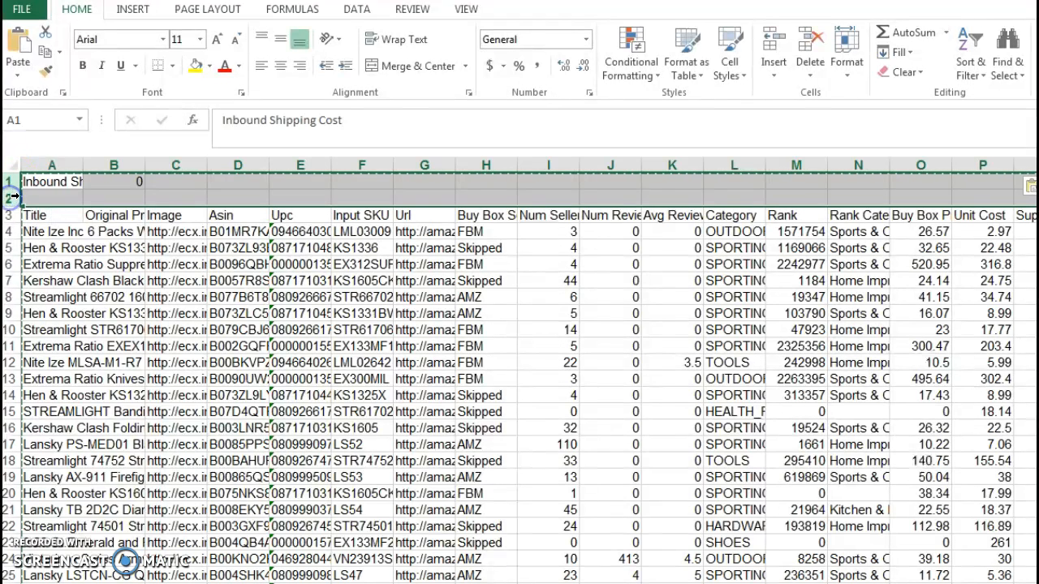
pyautogui.rightClick(13, 195)
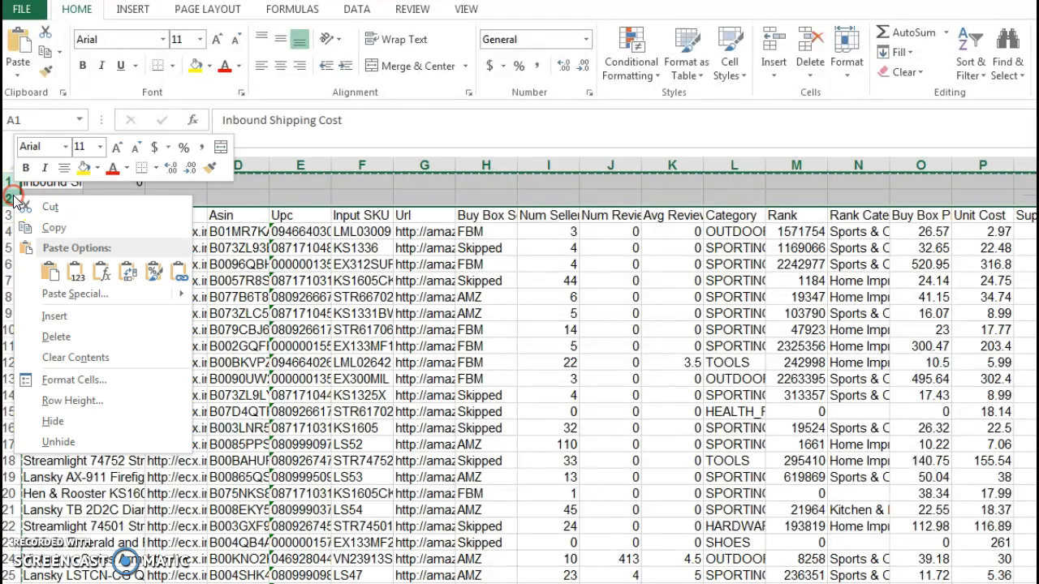
pyautogui.click(57, 337)
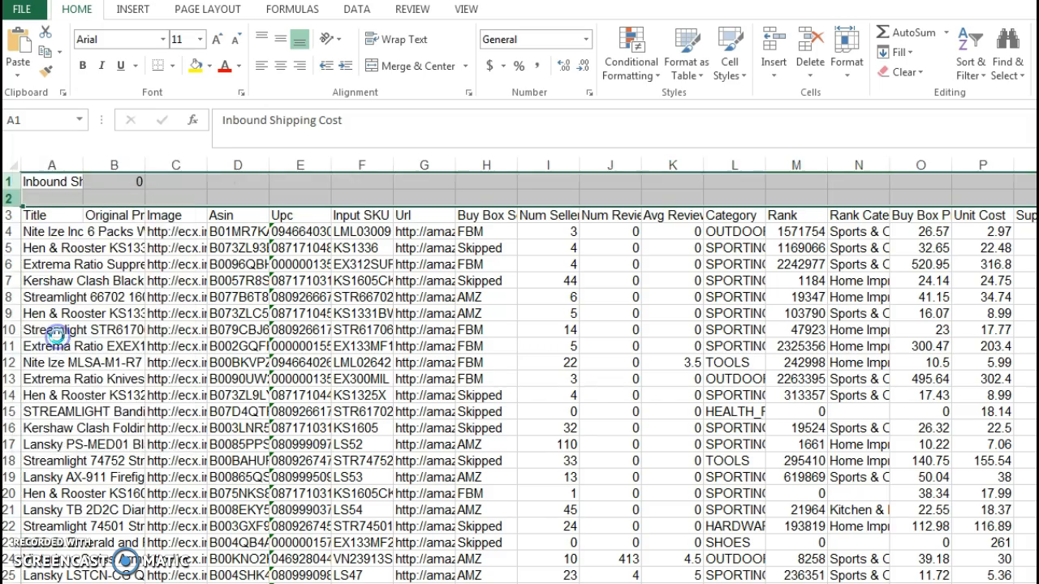
pyautogui.scroll(-1, 347, 302)
pyautogui.scroll(1, 349, 302)
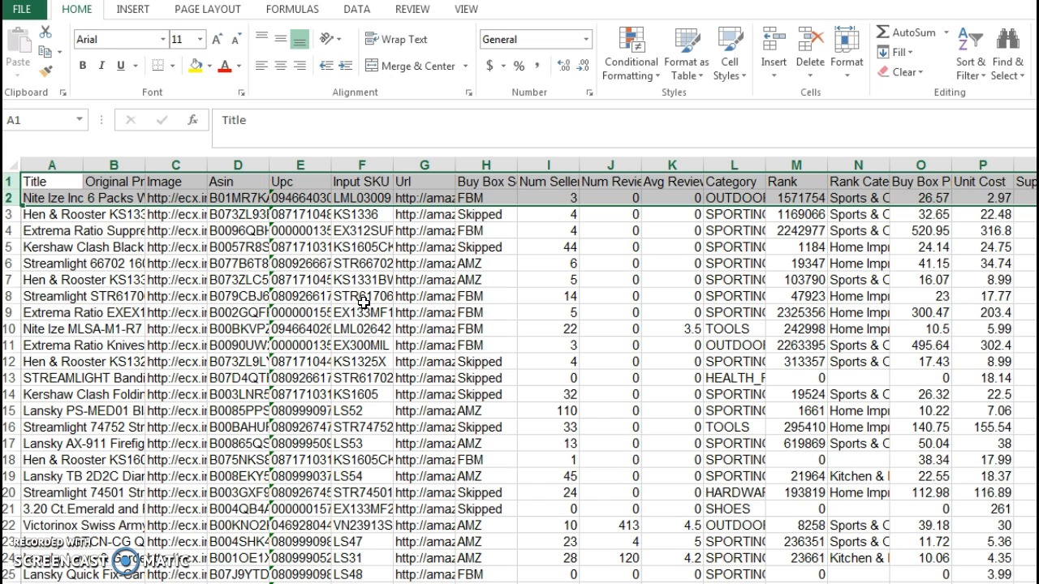
pyautogui.click(351, 298)
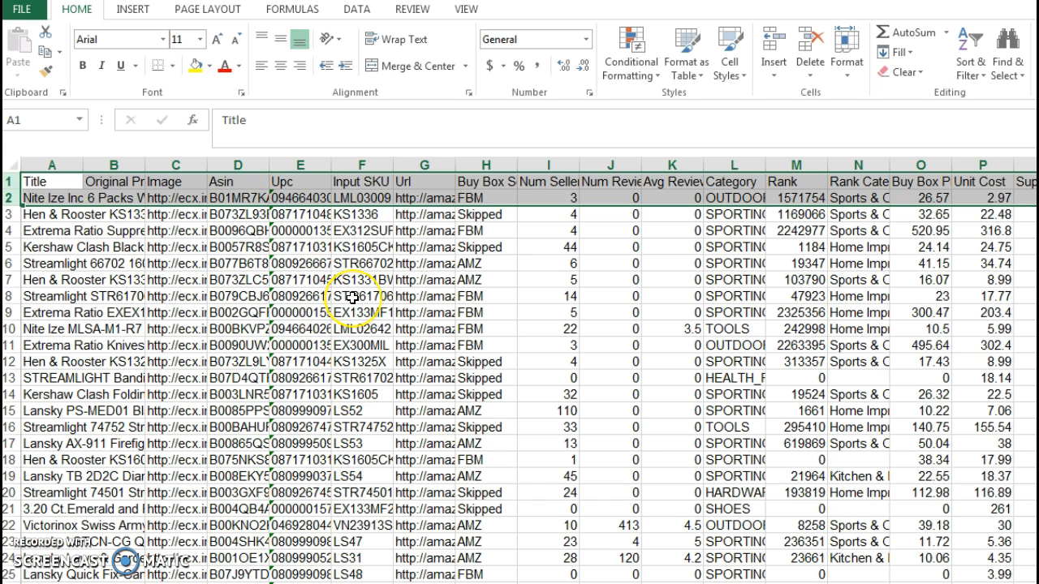
# Freeze the top row so the column headers stay in view throughout the product list.
pyautogui.click(10, 182)
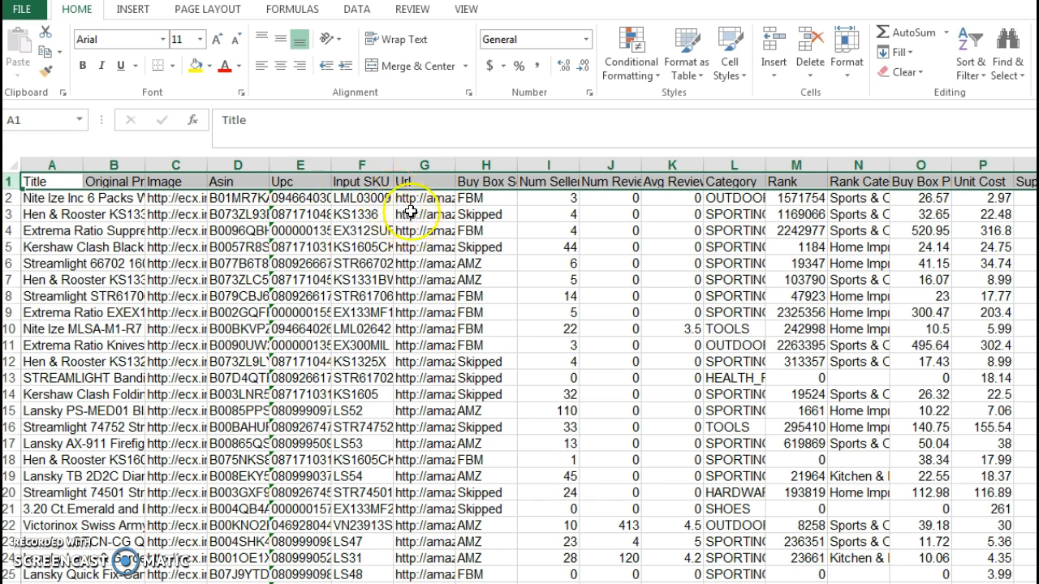
pyautogui.click(465, 11)
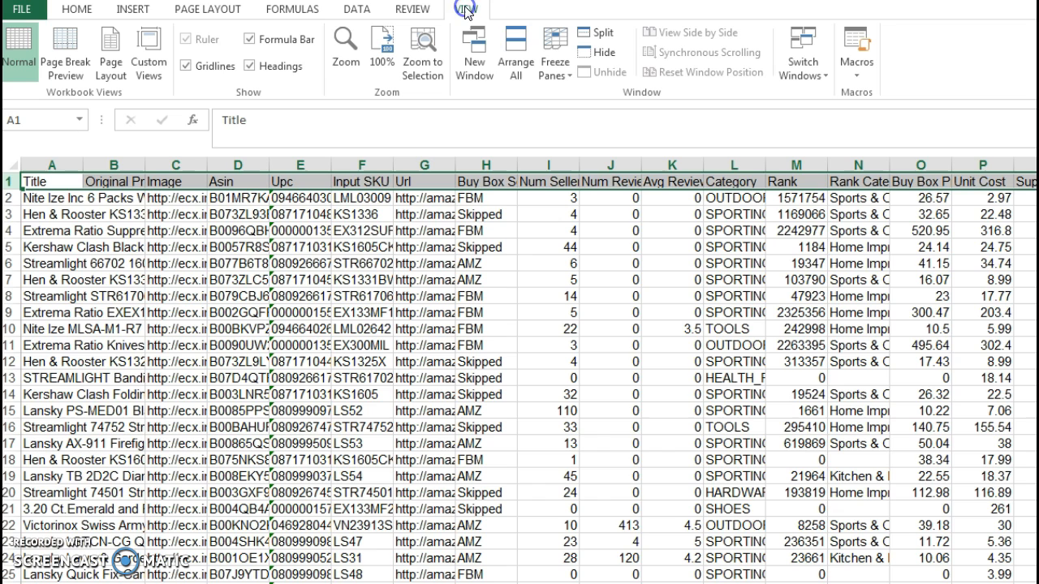
pyautogui.click(562, 76)
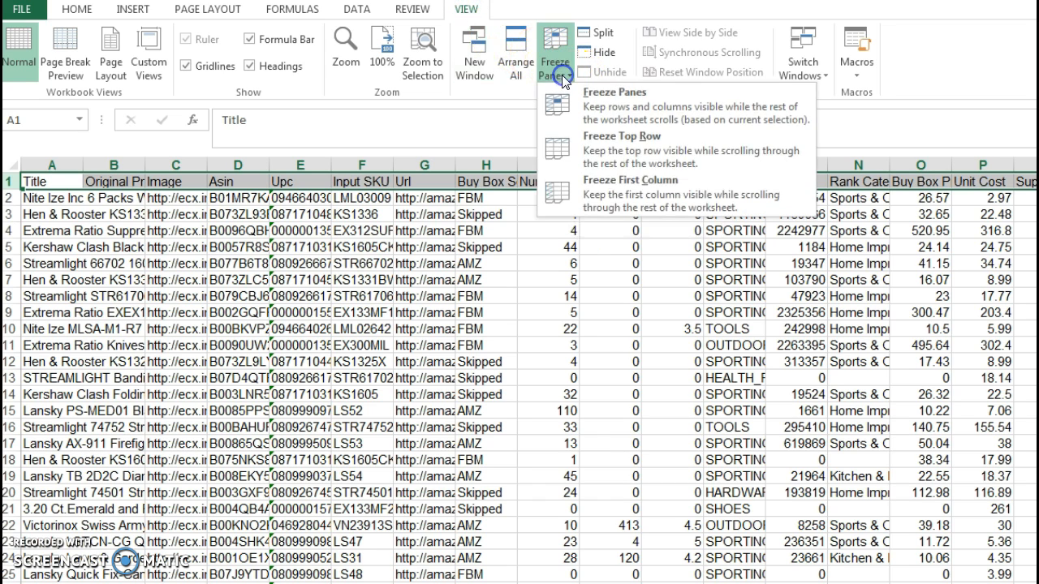
pyautogui.click(604, 144)
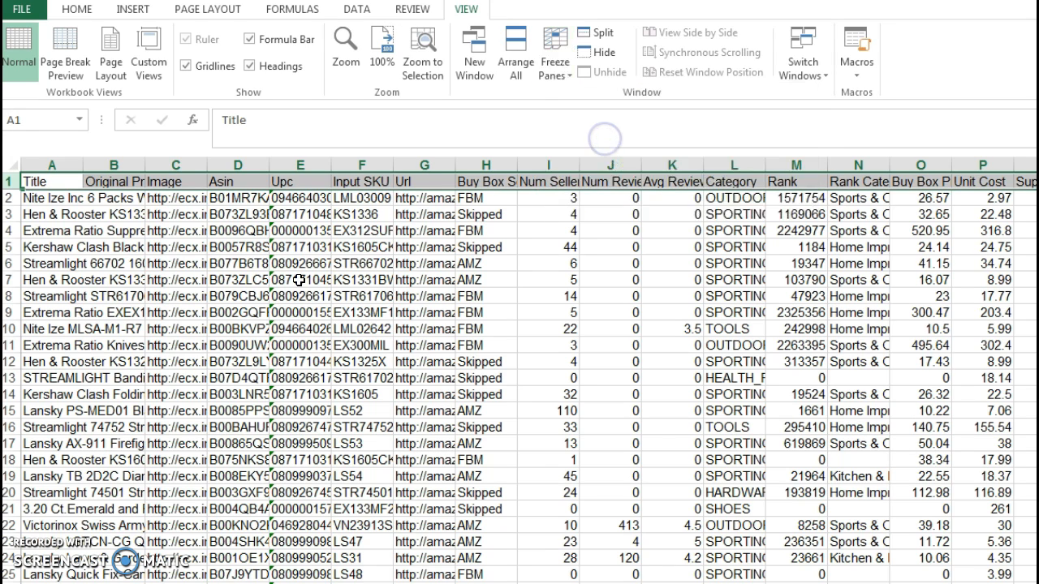
pyautogui.scroll(-2, 312, 284)
pyautogui.scroll(2, 312, 284)
pyautogui.scroll(-2, 312, 284)
pyautogui.scroll(2, 313, 285)
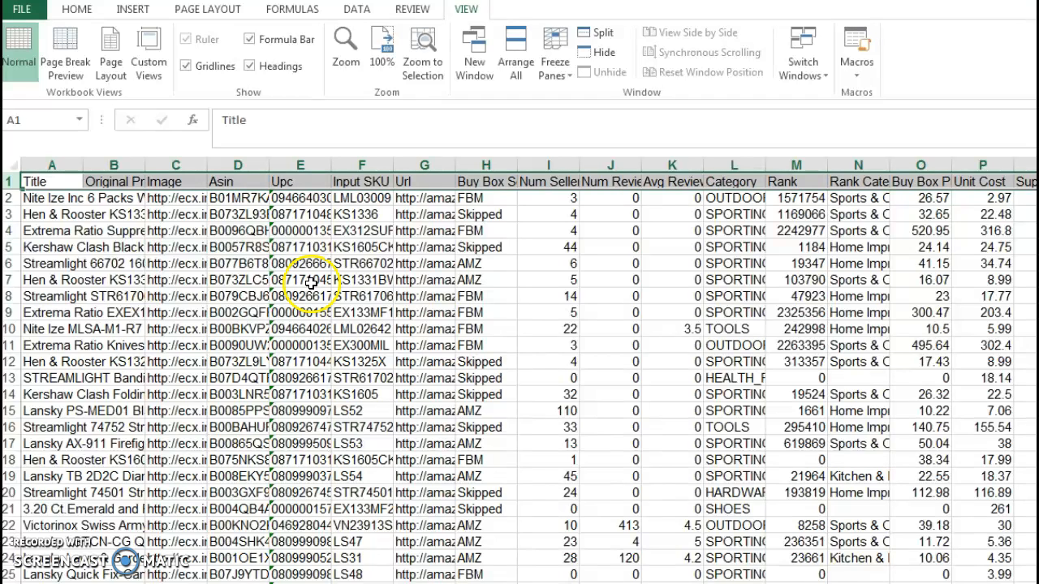
# Review the column headers from Original Product Name through Category, including Image, Input SKU, Url, Buy Box Seller and Num Sellers.
pyautogui.click(176, 228)
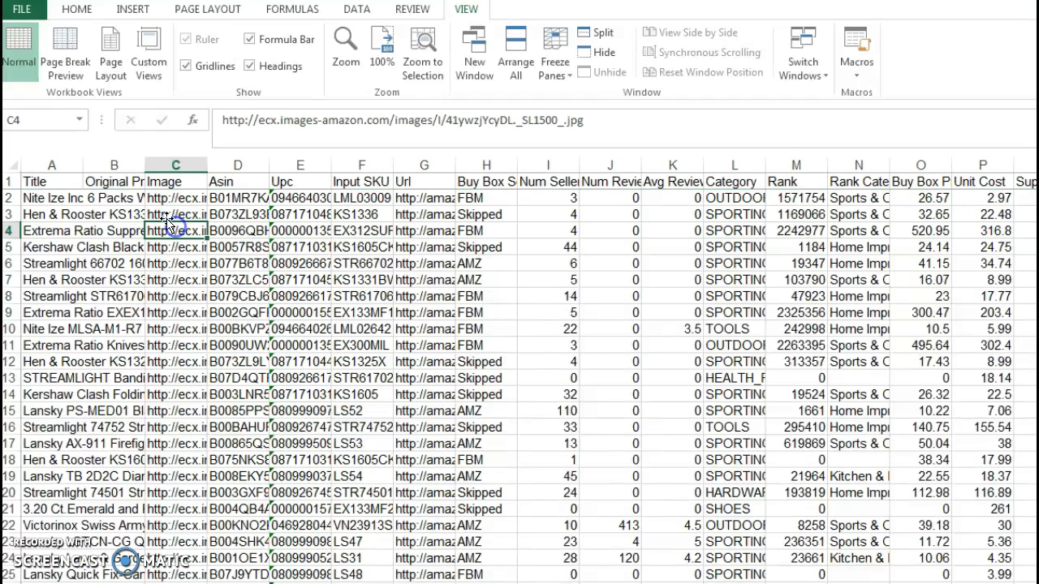
pyautogui.click(115, 164)
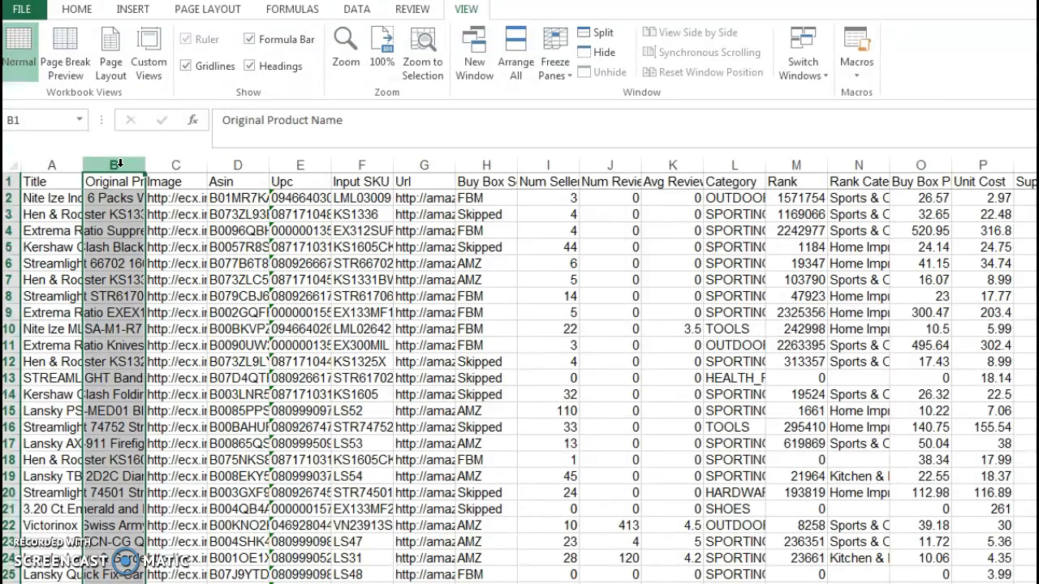
pyautogui.click(113, 183)
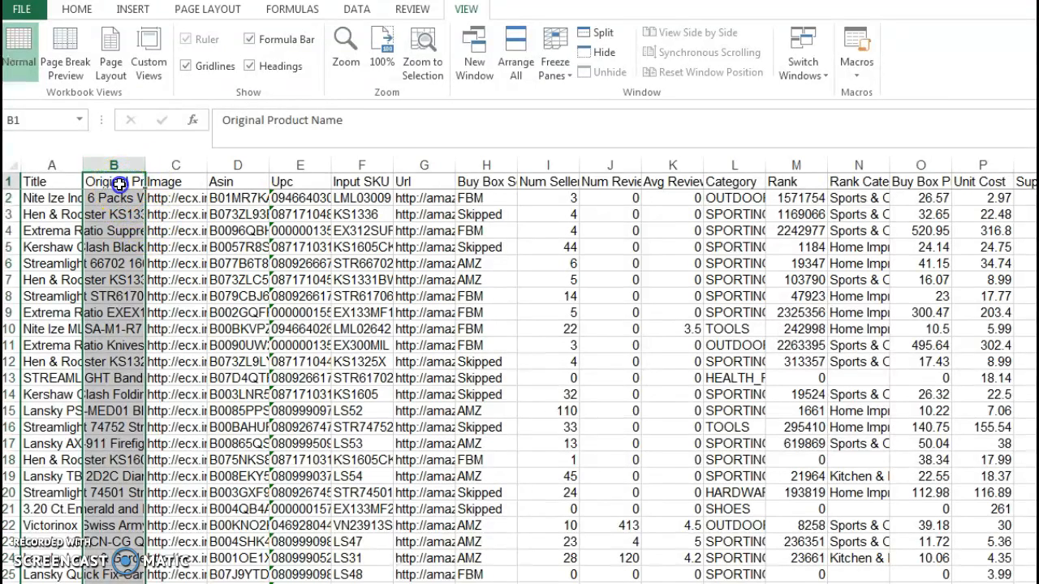
pyautogui.hotkey('ctrl', 'c')
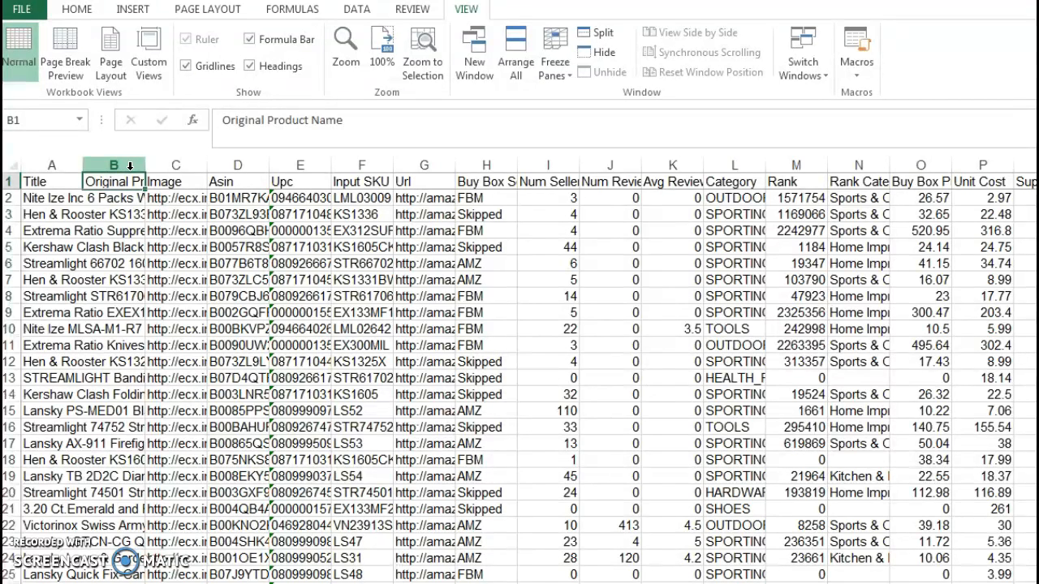
pyautogui.click(173, 181)
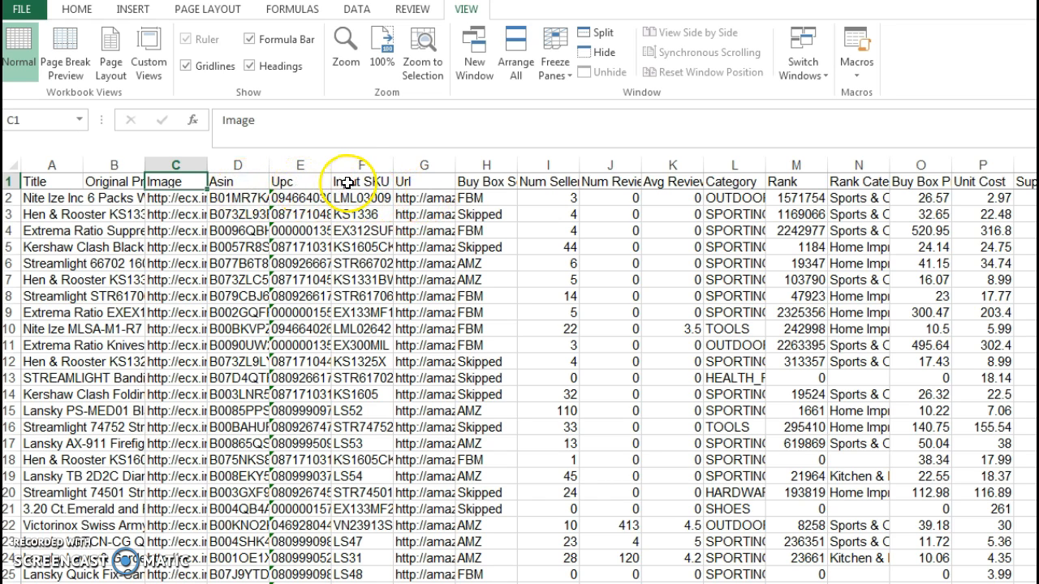
pyautogui.click(379, 183)
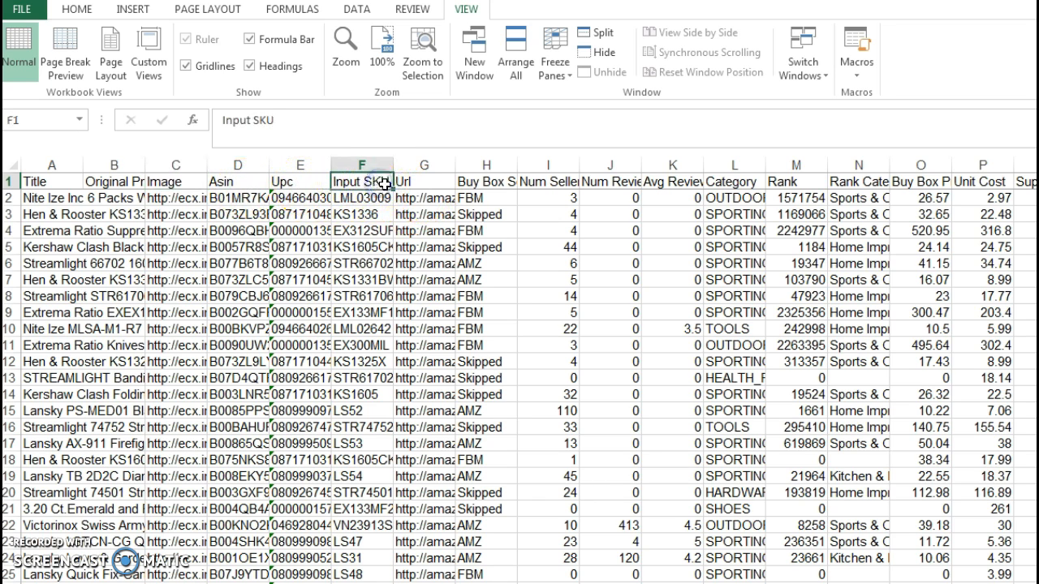
pyautogui.click(418, 183)
pyautogui.click(483, 182)
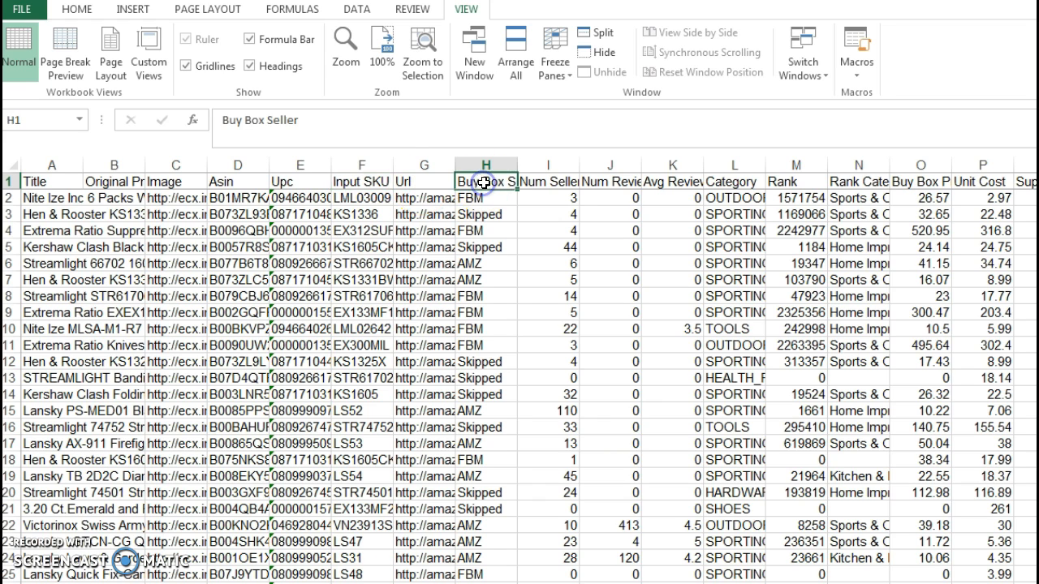
pyautogui.click(555, 183)
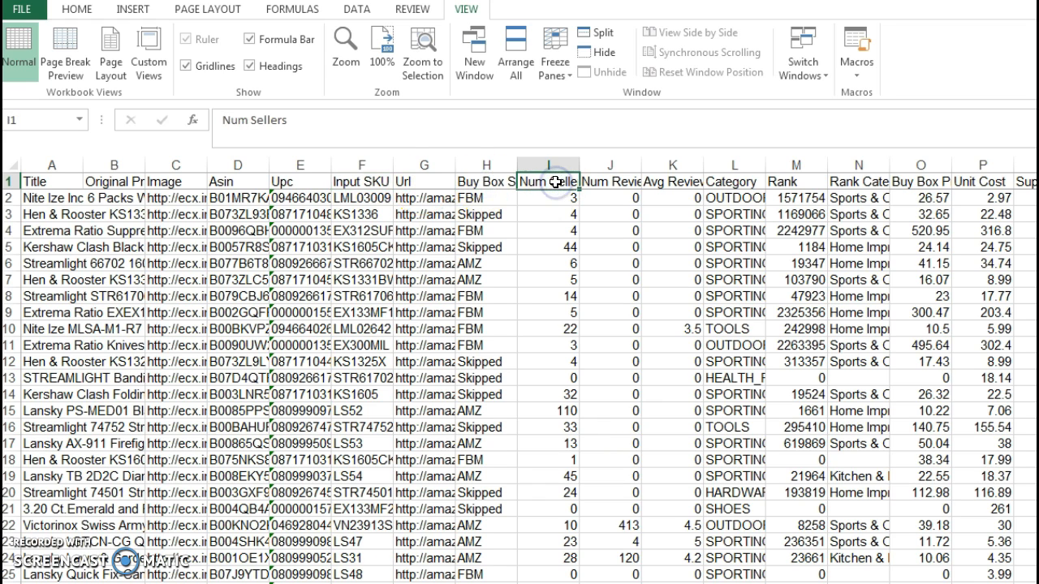
pyautogui.click(728, 182)
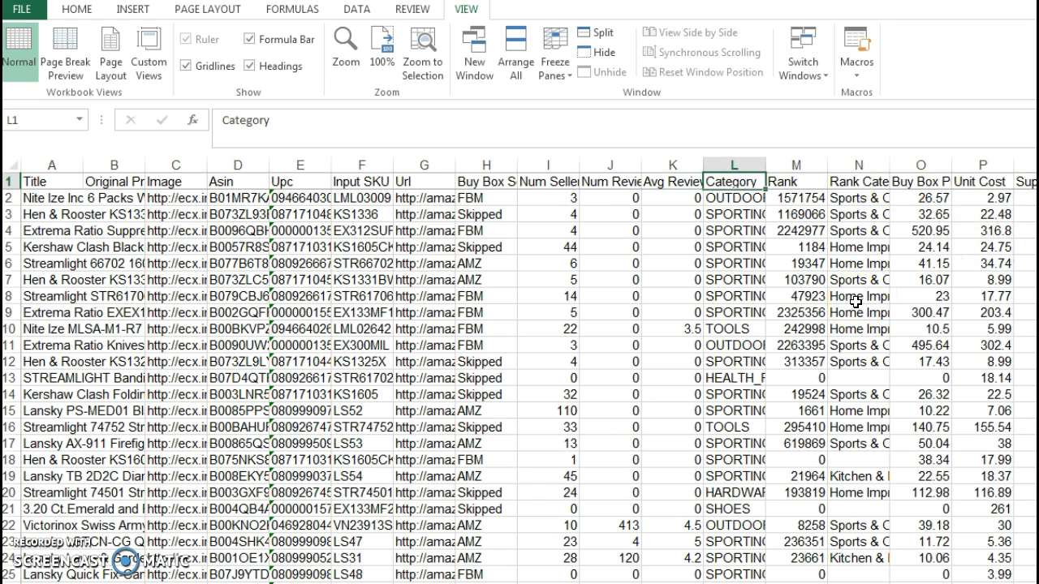
# Delete columns B, C, I, L, Q through V and AB through AK, including Original Product Name, Image, Num Sellers, Category, Supplier Quantity and Flags.
pyautogui.click(109, 165)
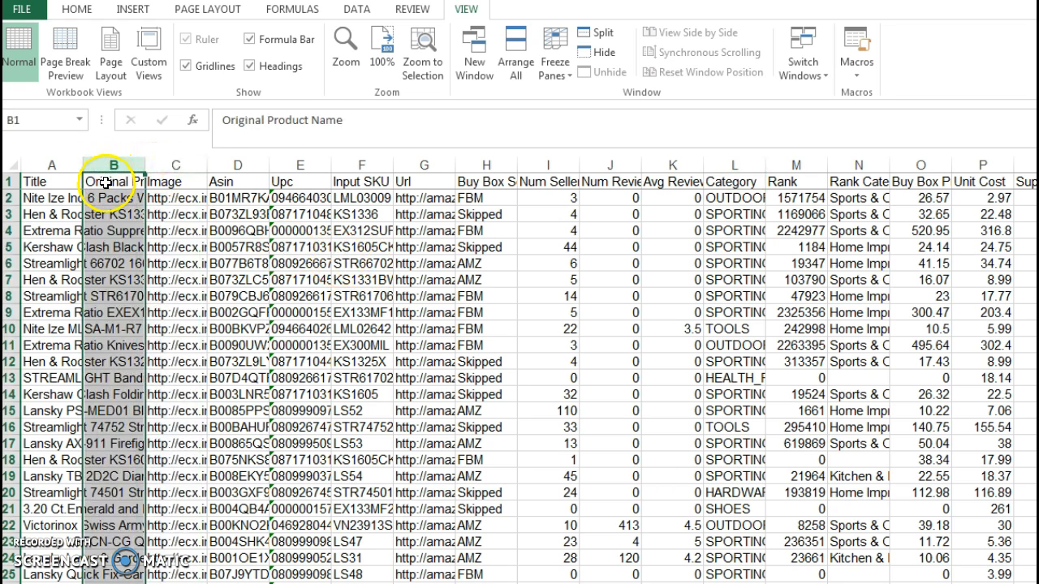
pyautogui.keyDown('ctrl'); pyautogui.click(174, 166); pyautogui.keyUp('ctrl')
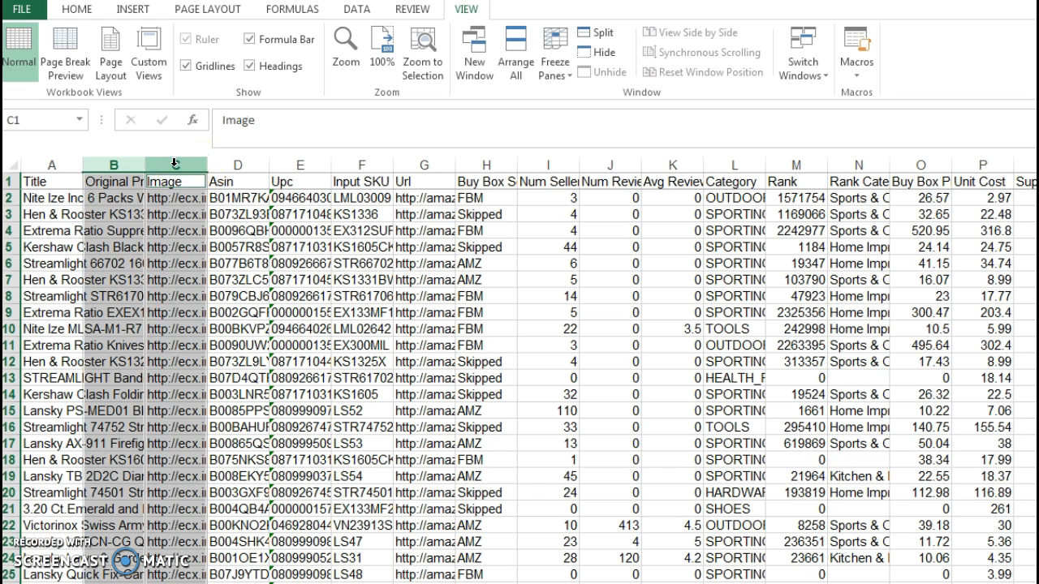
pyautogui.keyDown('ctrl'); pyautogui.click(545, 165); pyautogui.keyUp('ctrl')
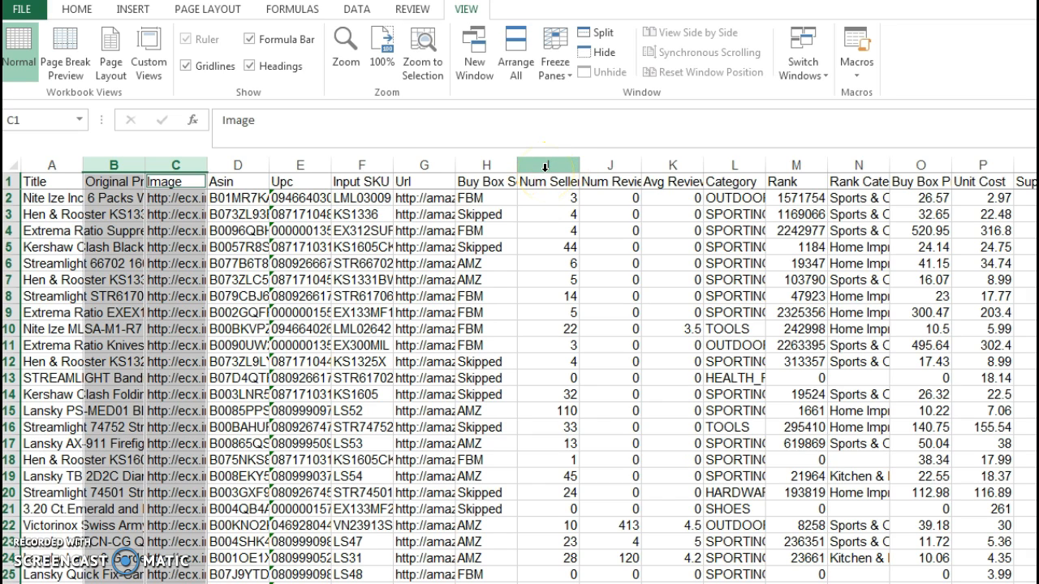
pyautogui.keyDown('ctrl'); pyautogui.click(546, 166); pyautogui.keyUp('ctrl')
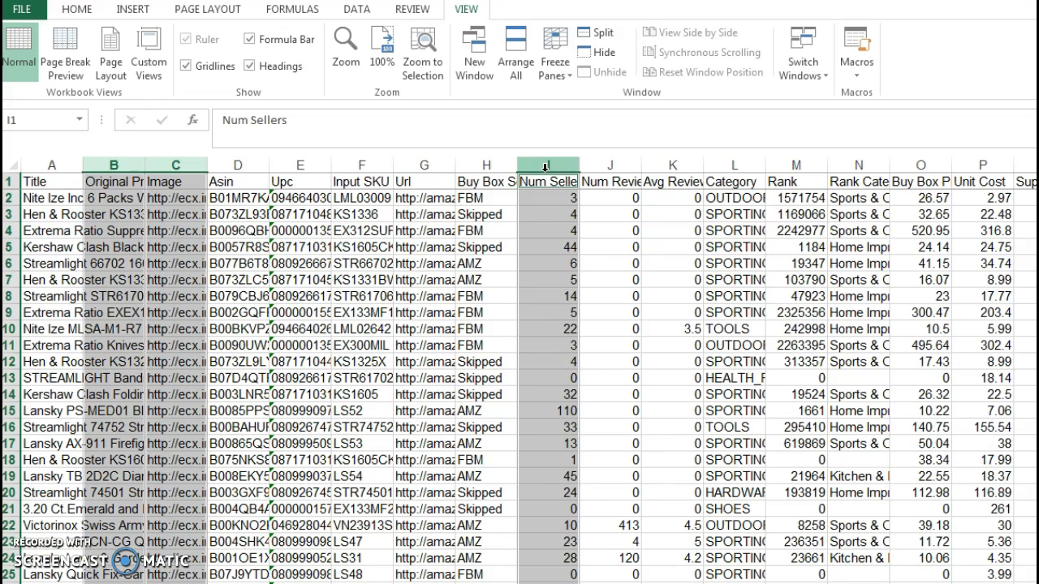
pyautogui.keyDown('ctrl'); pyautogui.click(734, 165); pyautogui.keyUp('ctrl')
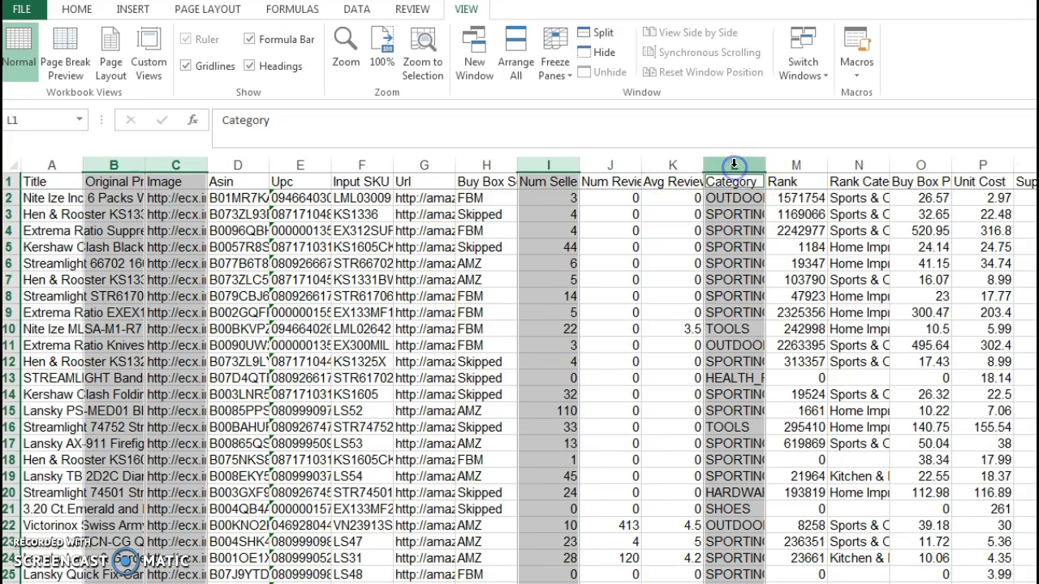
pyautogui.moveTo(649, 583); pyautogui.dragTo(755, 583)
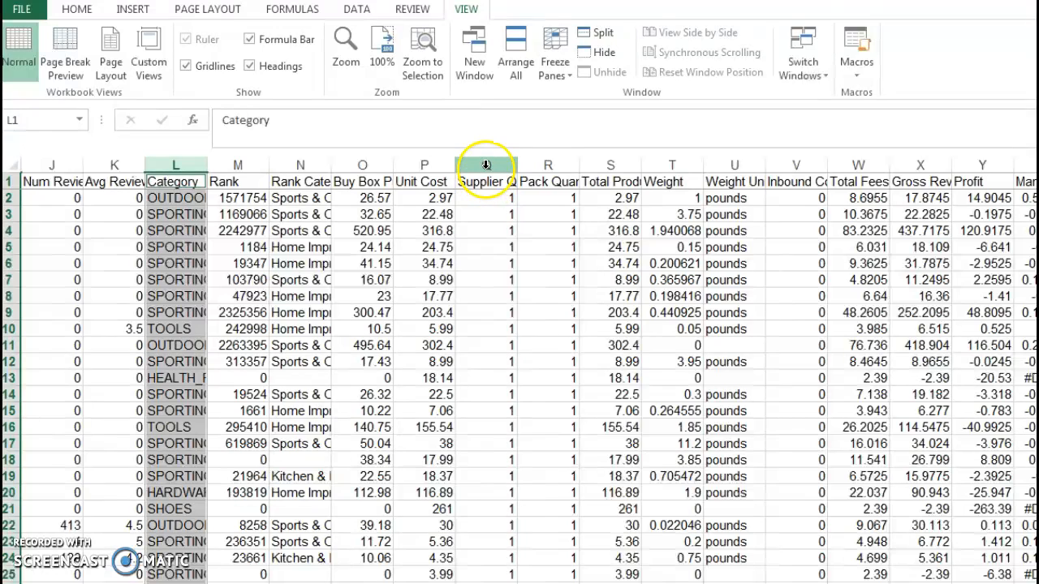
pyautogui.moveTo(486, 166); pyautogui.dragTo(791, 182)
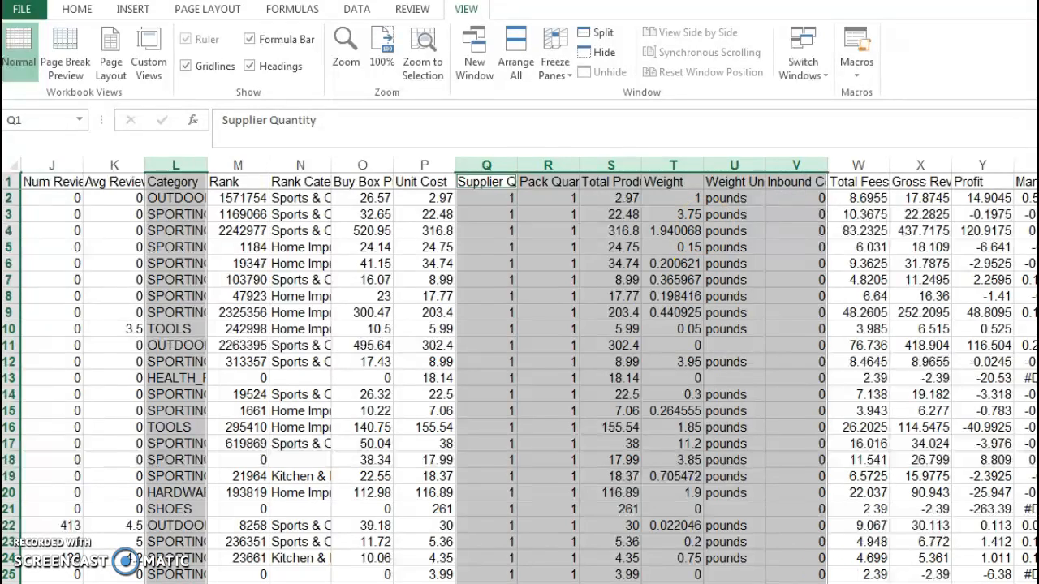
pyautogui.hscroll(5, 528, 370)
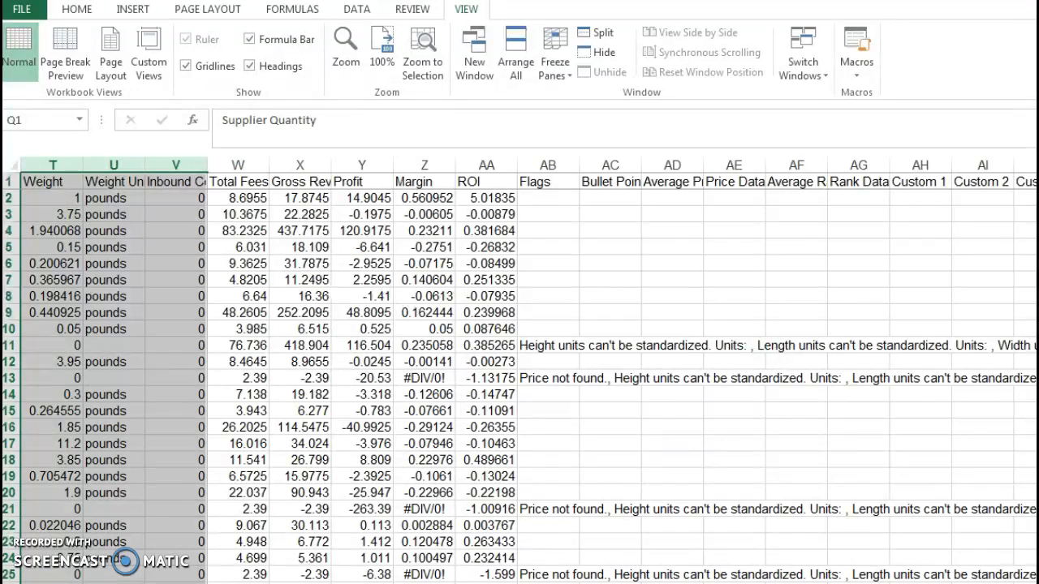
pyautogui.click(549, 161)
pyautogui.moveTo(549, 162); pyautogui.dragTo(911, 169)
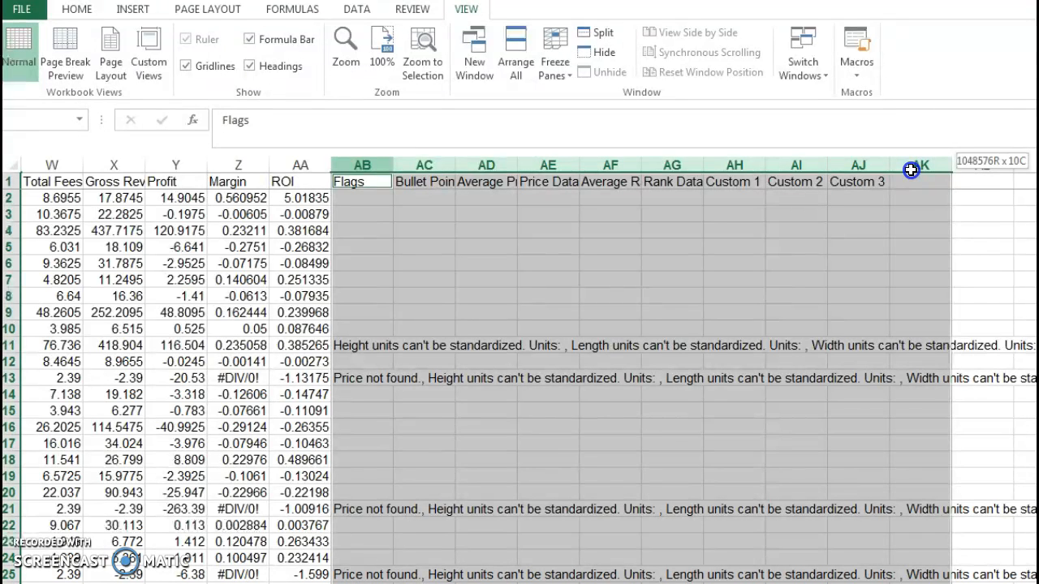
pyautogui.moveTo(911, 169); pyautogui.dragTo(914, 166)
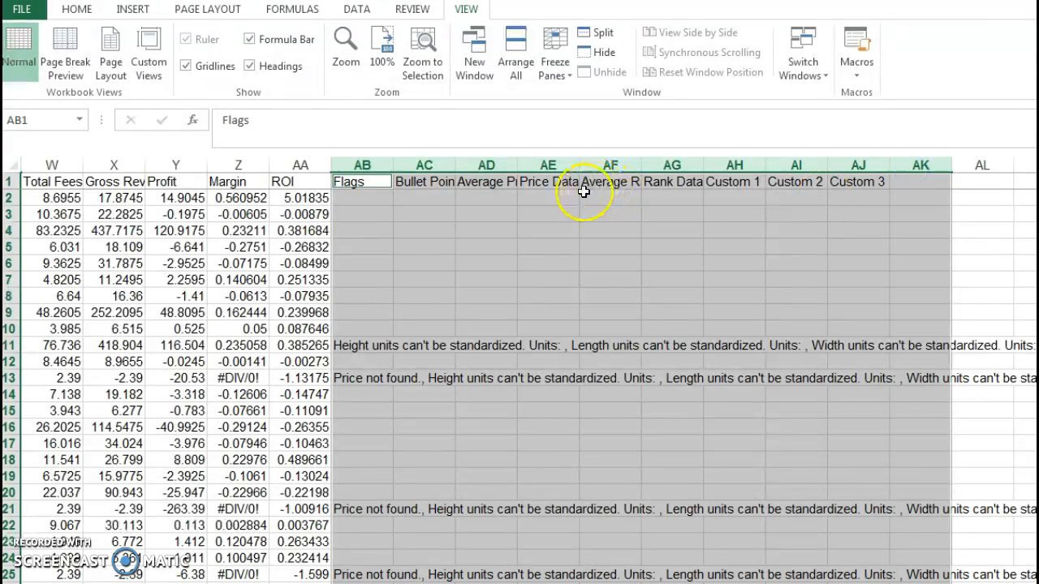
pyautogui.rightClick(507, 164)
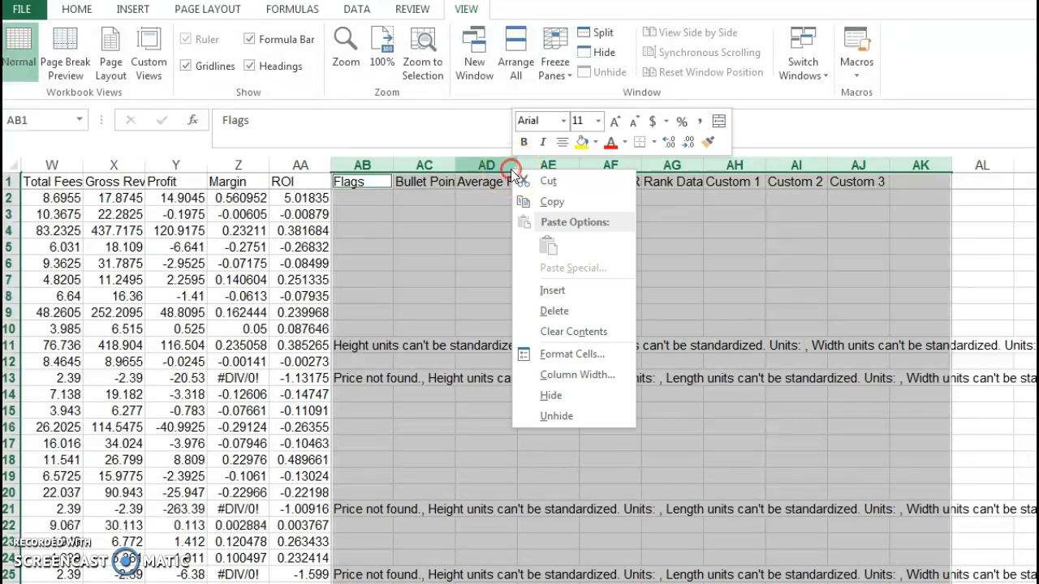
pyautogui.click(552, 313)
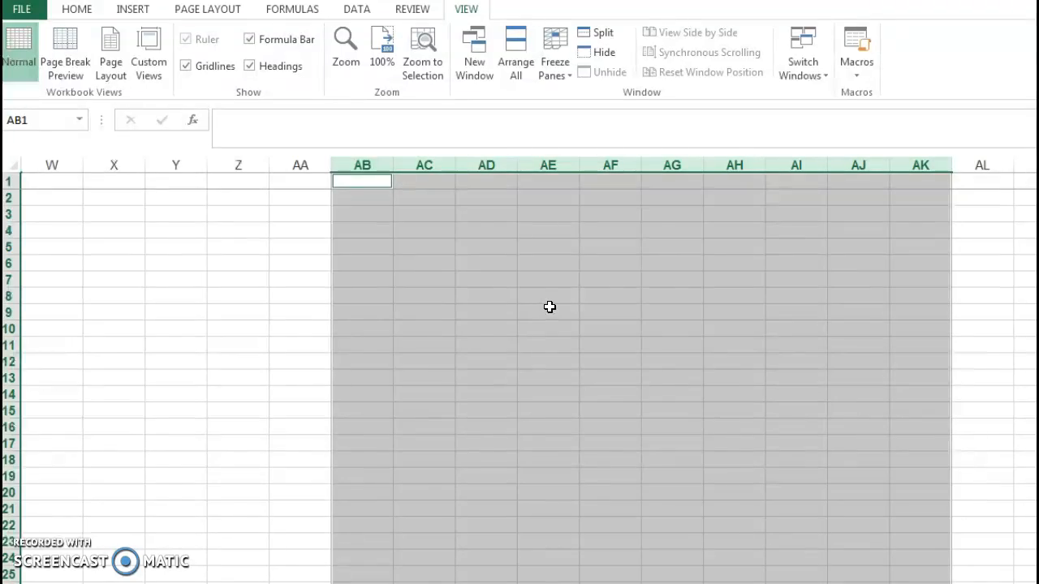
pyautogui.moveTo(929, 583); pyautogui.dragTo(737, 583)
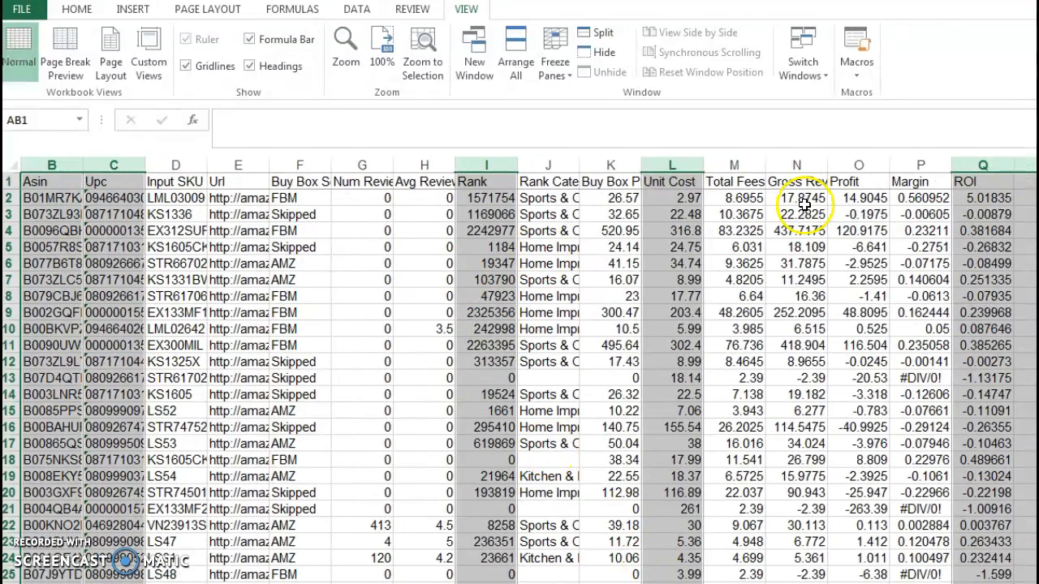
pyautogui.click(773, 186)
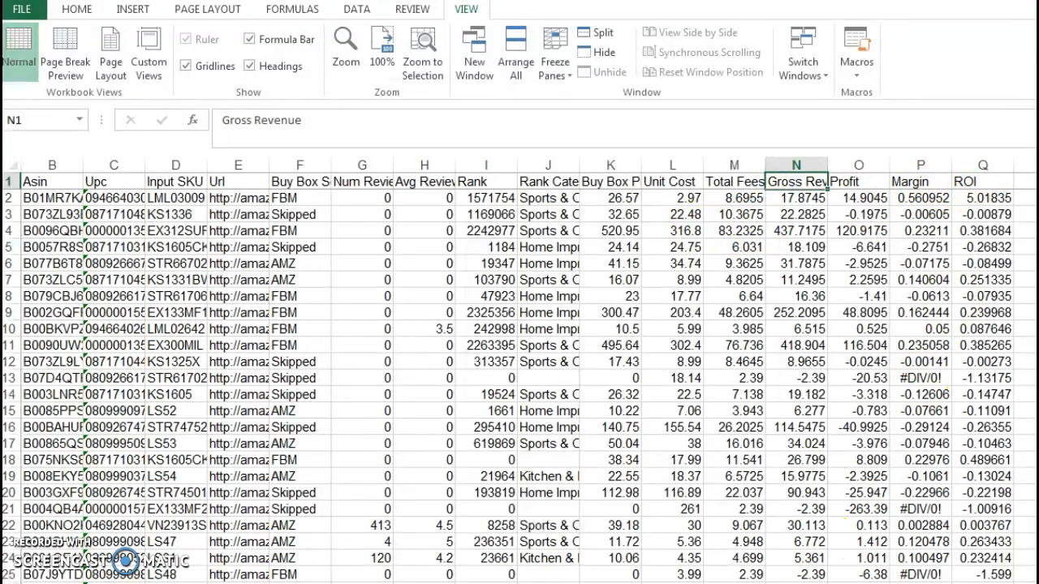
# Format the Margin and ROI columns as percentages with one decimal place.
pyautogui.moveTo(779, 583); pyautogui.dragTo(755, 583)
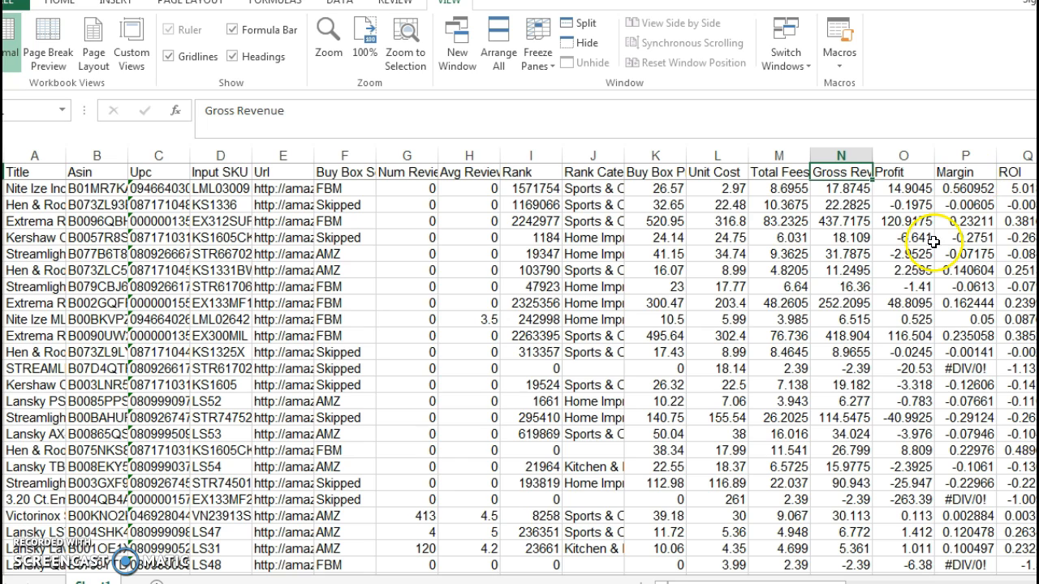
pyautogui.click(956, 172)
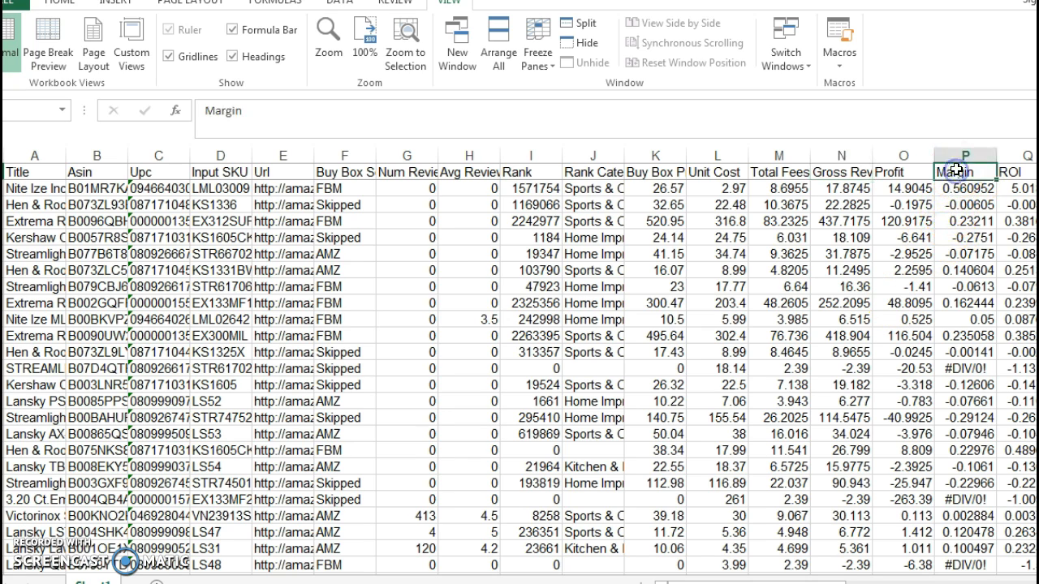
pyautogui.click(1009, 171)
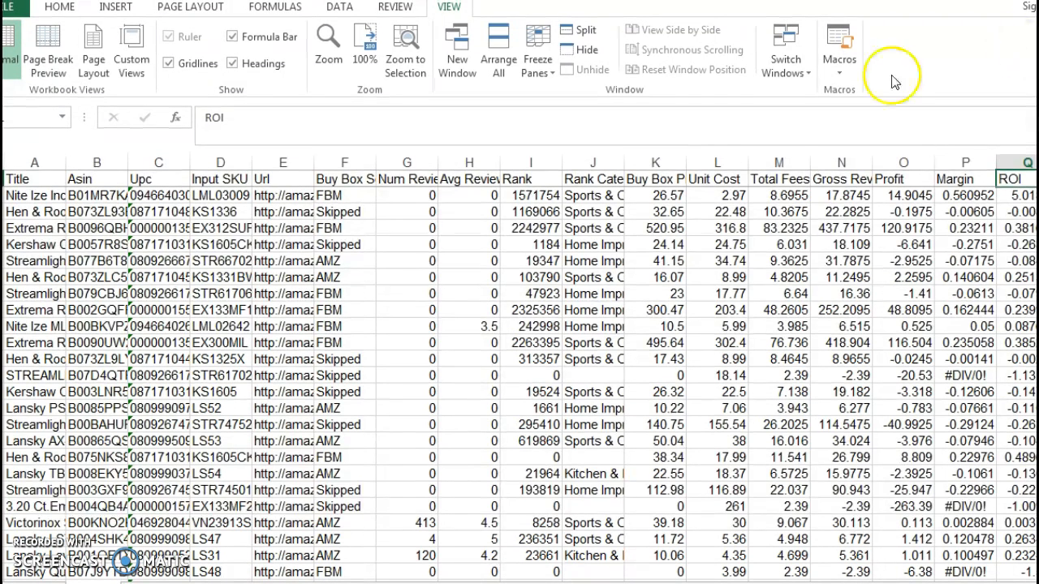
pyautogui.click(58, 8)
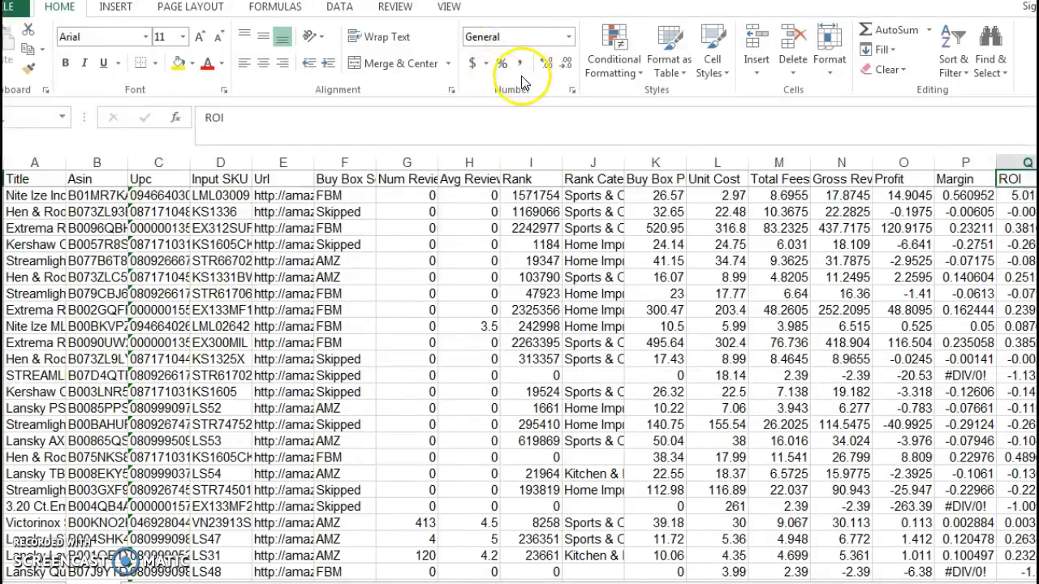
pyautogui.click(966, 163)
pyautogui.click(1018, 161)
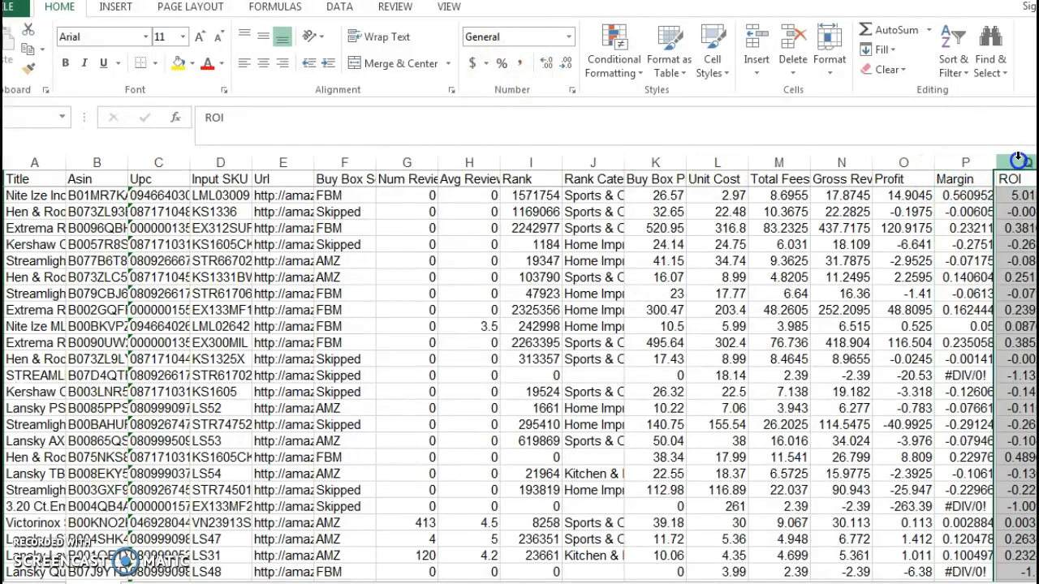
pyautogui.click(962, 163)
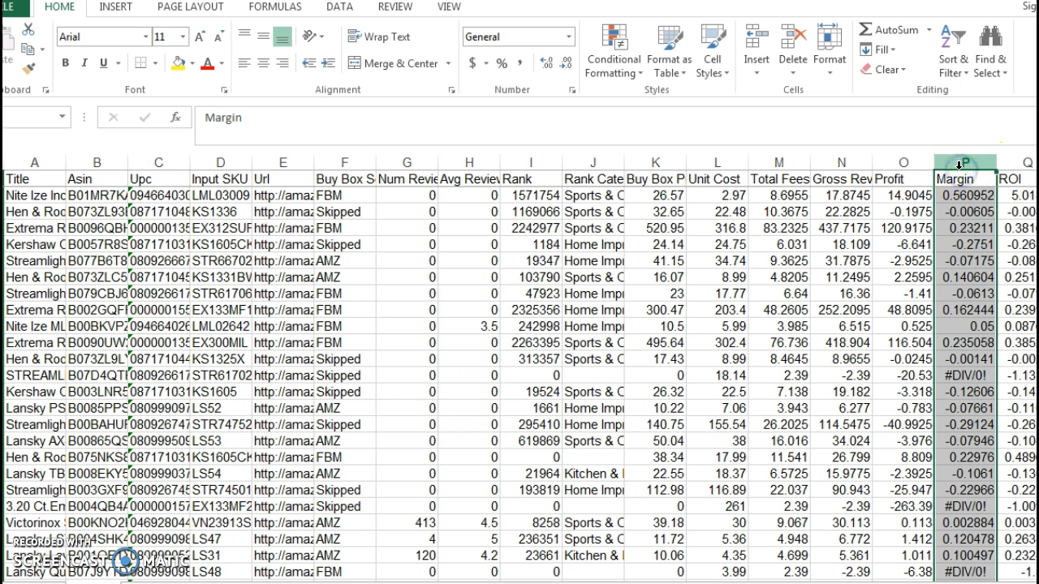
pyautogui.keyDown('ctrl'); pyautogui.click(1018, 161); pyautogui.keyUp('ctrl')
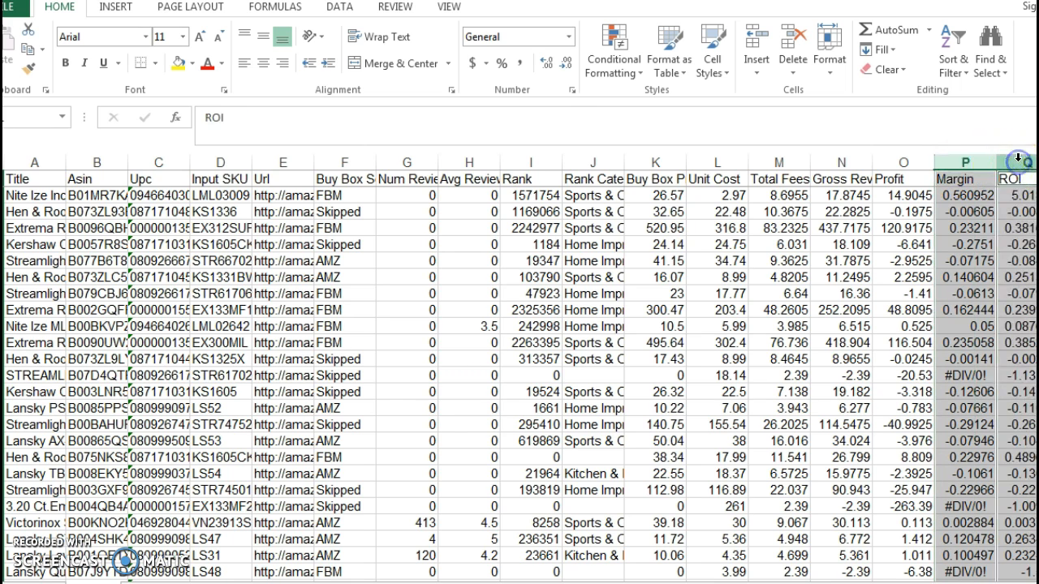
pyautogui.click(500, 67)
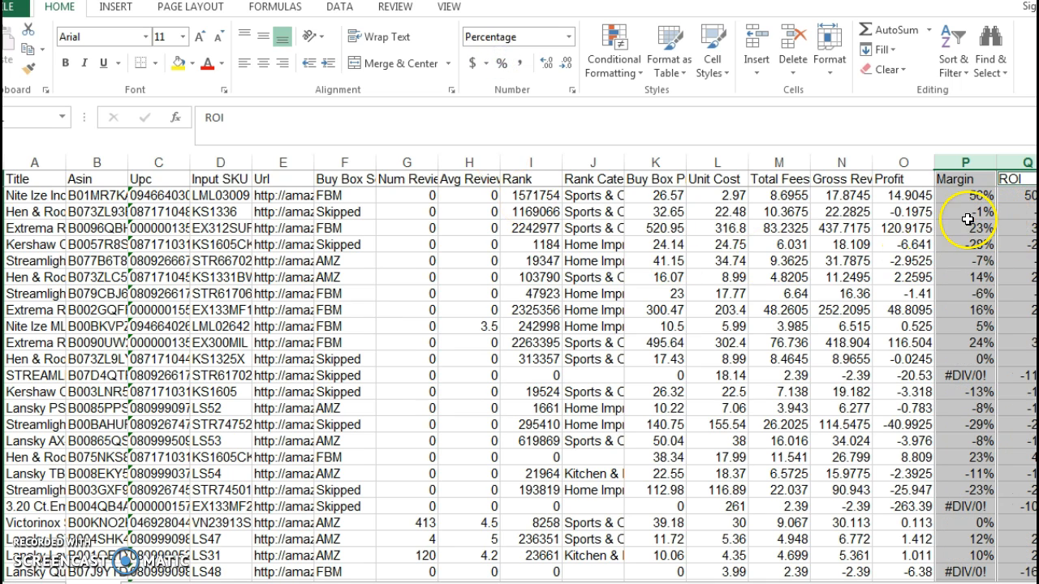
pyautogui.click(550, 60)
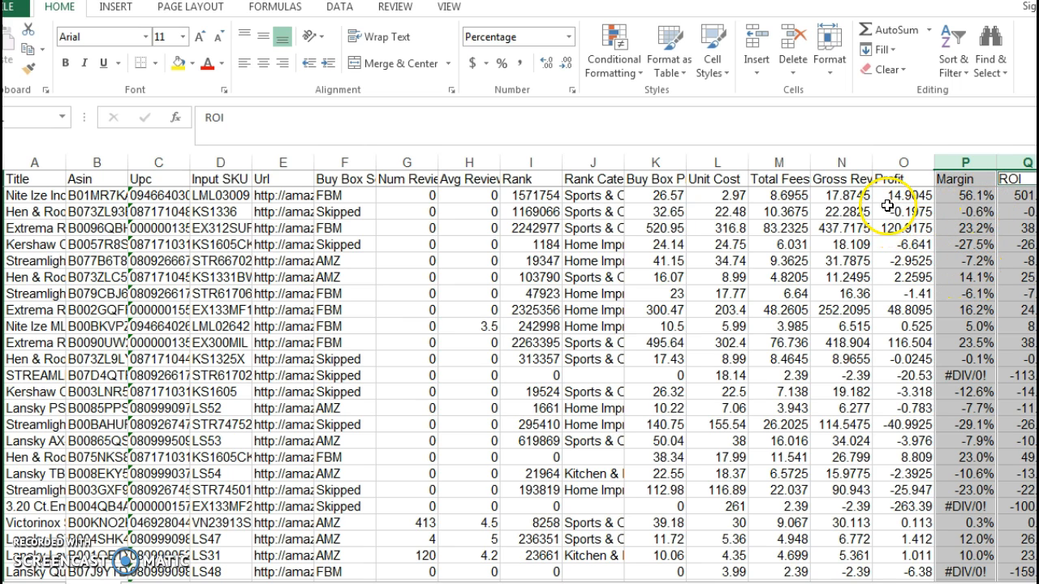
# Apply the Accounting format to the Profit column and the Number format to the columns from Buy Box Price through Gross Revenue.
pyautogui.click(895, 161)
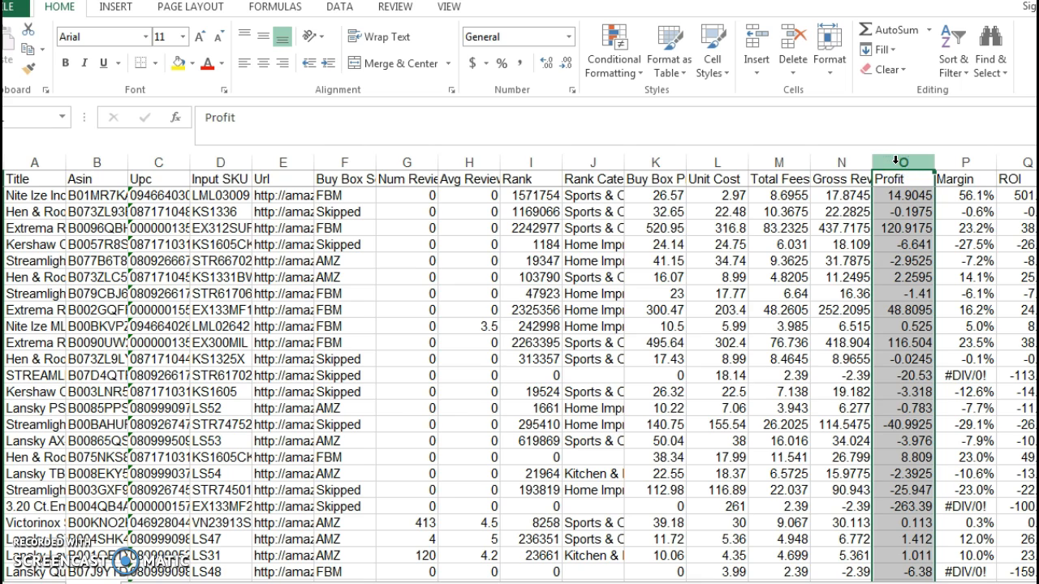
pyautogui.click(474, 65)
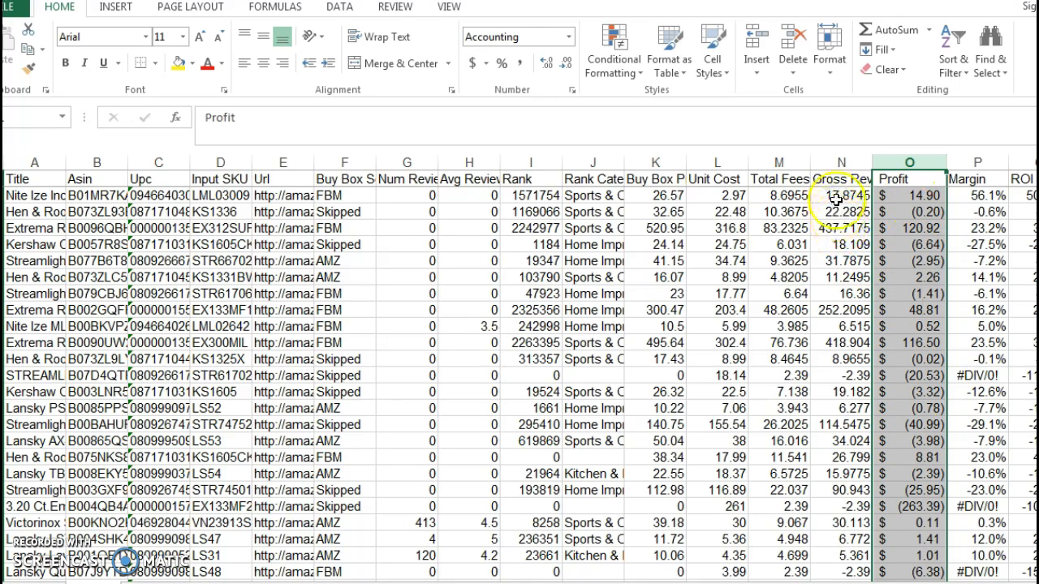
pyautogui.moveTo(840, 162); pyautogui.dragTo(663, 174)
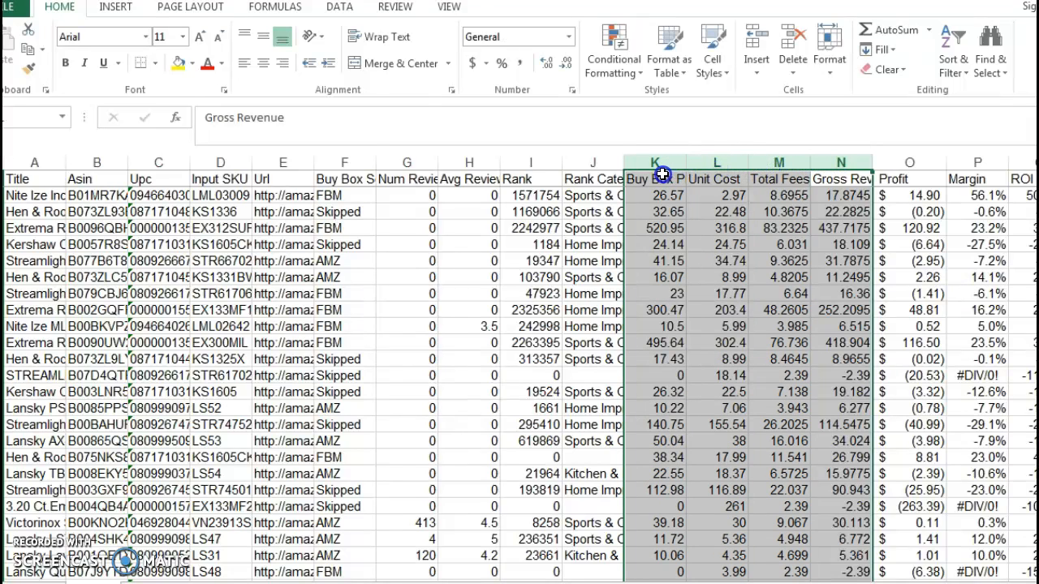
pyautogui.click(568, 37)
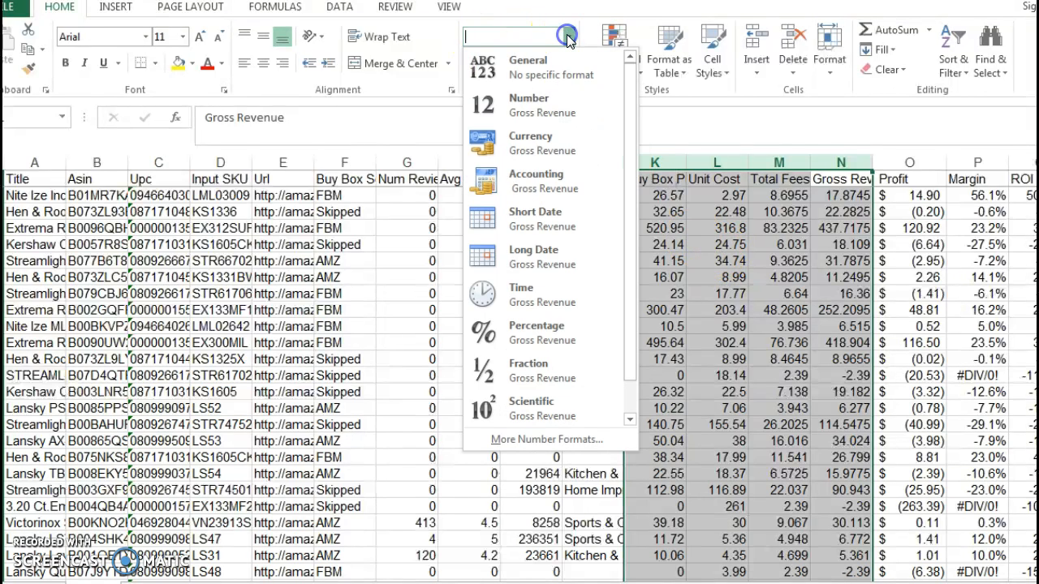
pyautogui.click(515, 108)
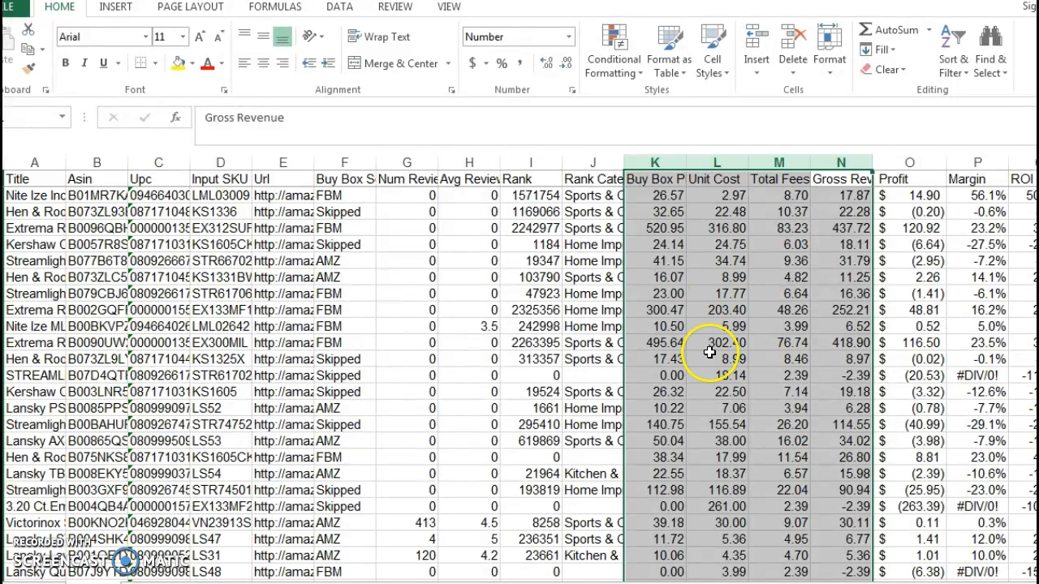
# Sort the product list by Unit Cost from smallest to largest, expanding the selection to include the adjacent columns.
pyautogui.click(756, 279)
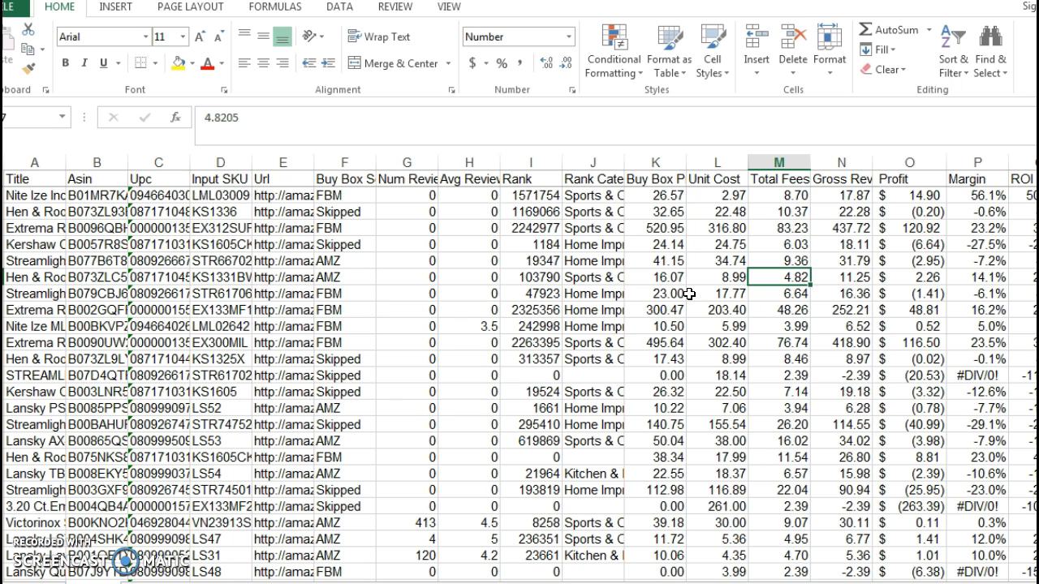
pyautogui.click(710, 178)
pyautogui.click(656, 180)
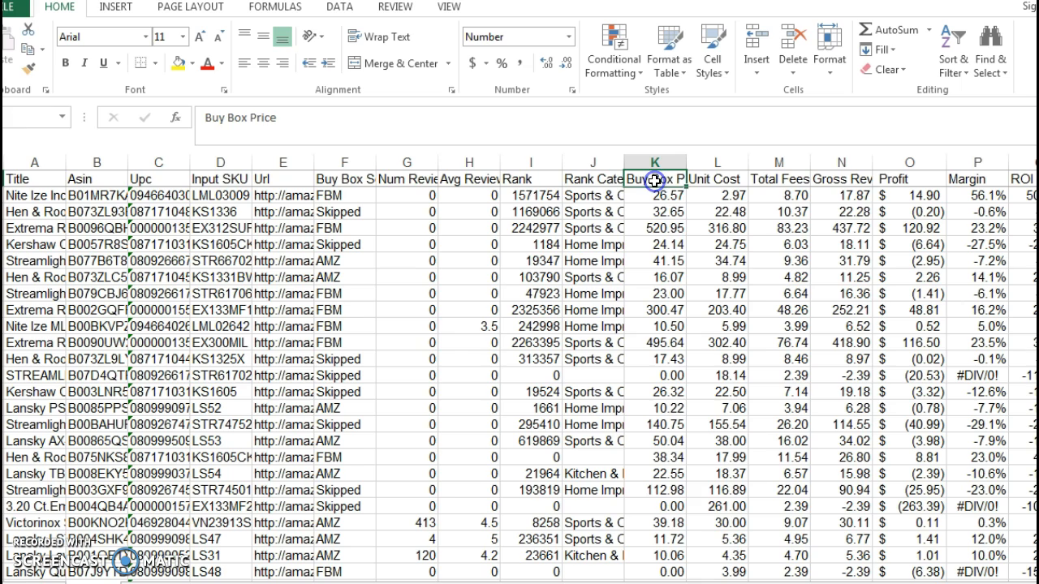
pyautogui.click(706, 182)
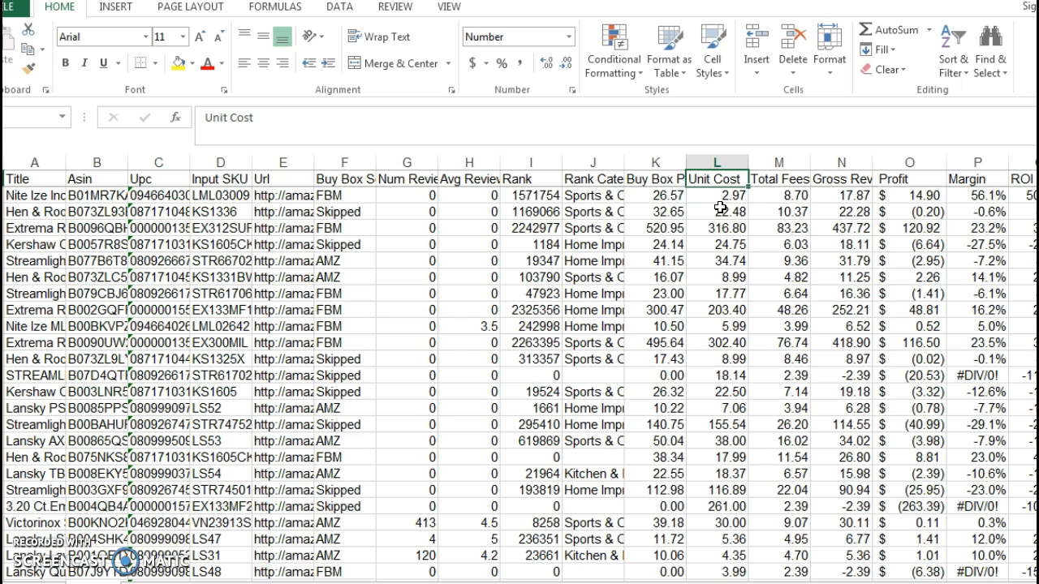
pyautogui.click(720, 160)
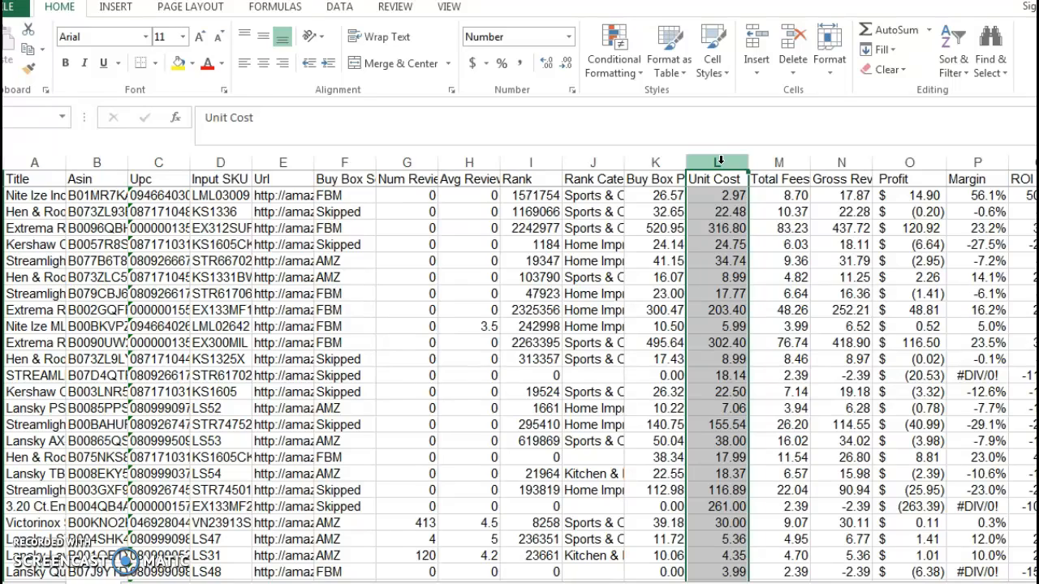
pyautogui.click(955, 65)
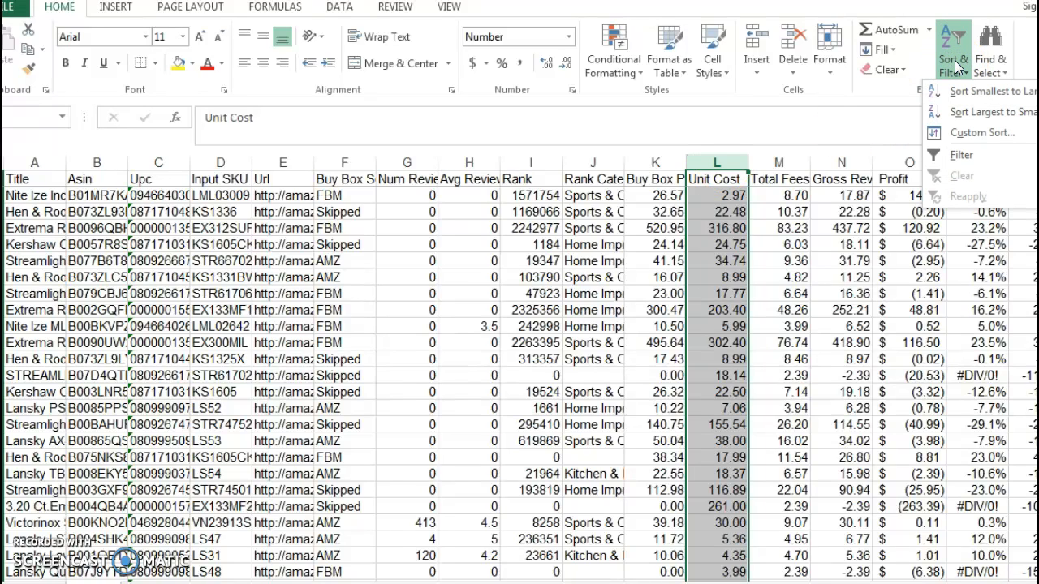
pyautogui.click(989, 94)
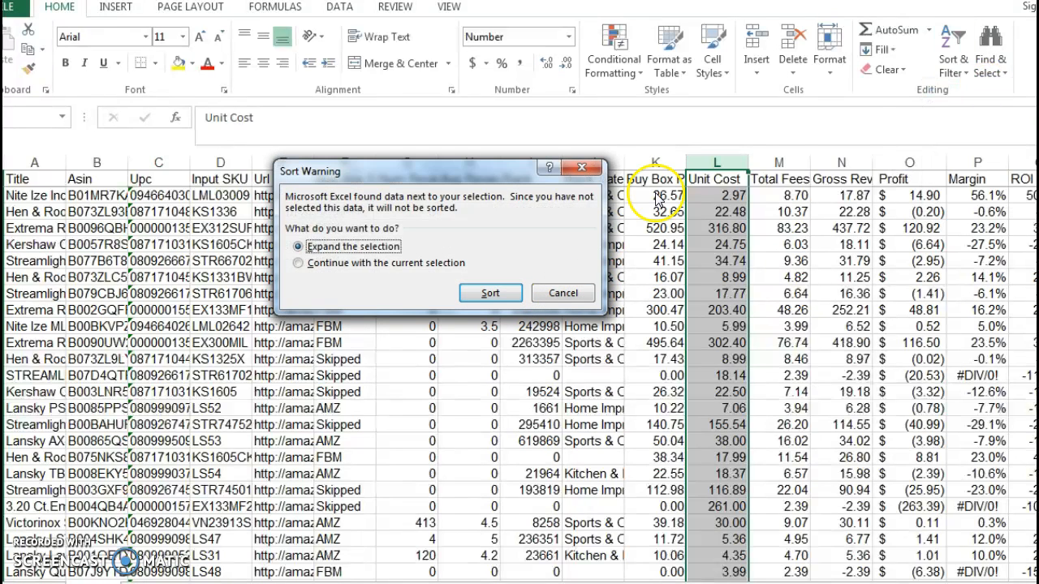
pyautogui.click(474, 292)
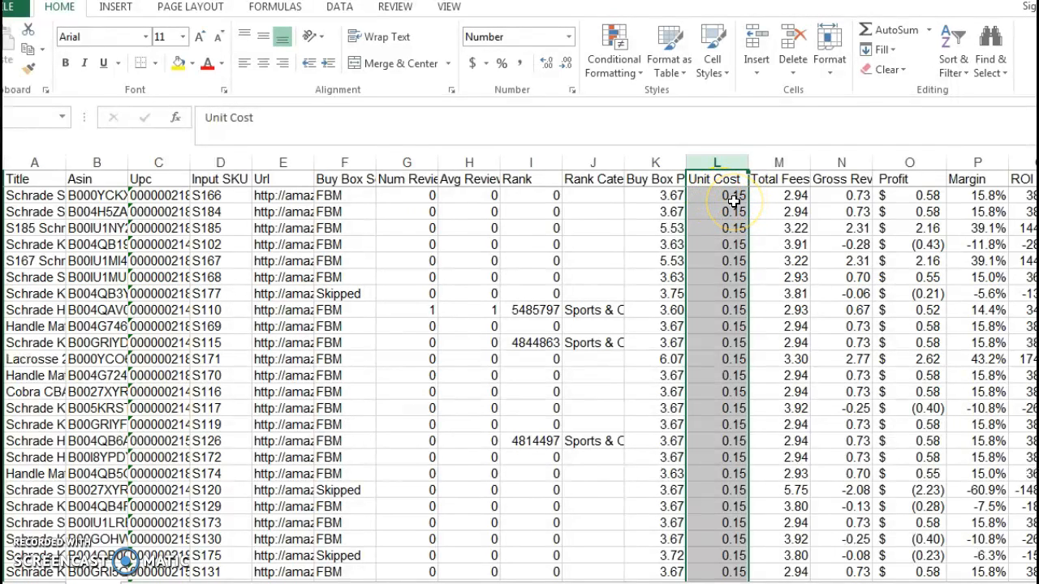
# Sort the product list by Buy Box Price from smallest to largest, expanding the selection to the adjacent columns.
pyautogui.click(655, 164)
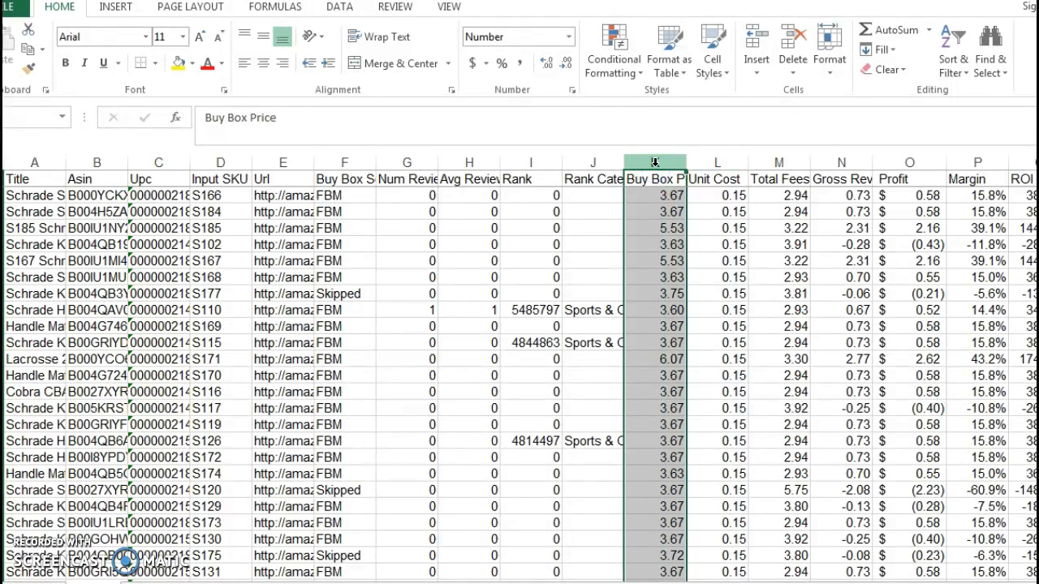
pyautogui.click(954, 62)
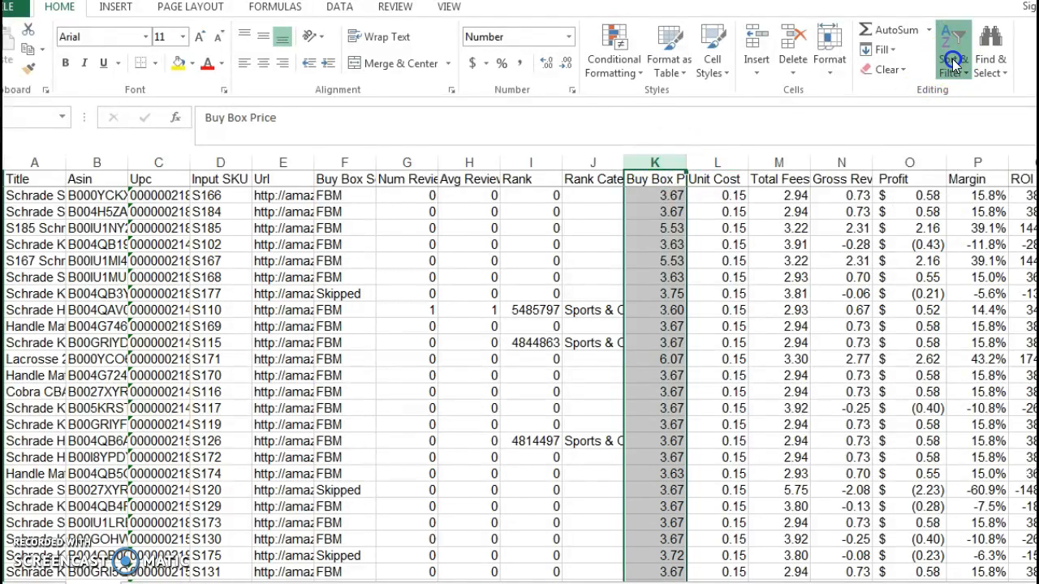
pyautogui.click(981, 93)
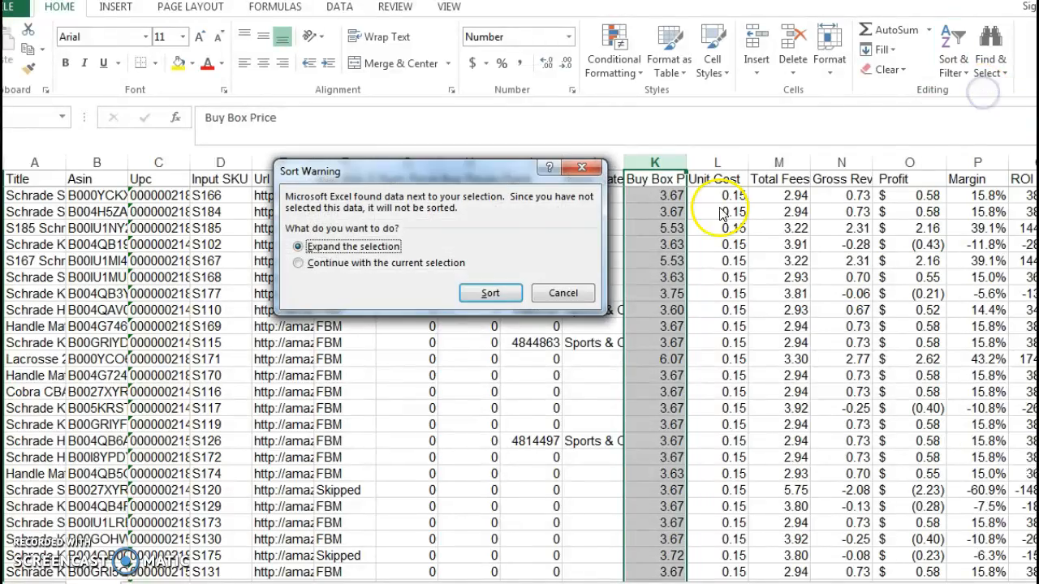
pyautogui.click(487, 294)
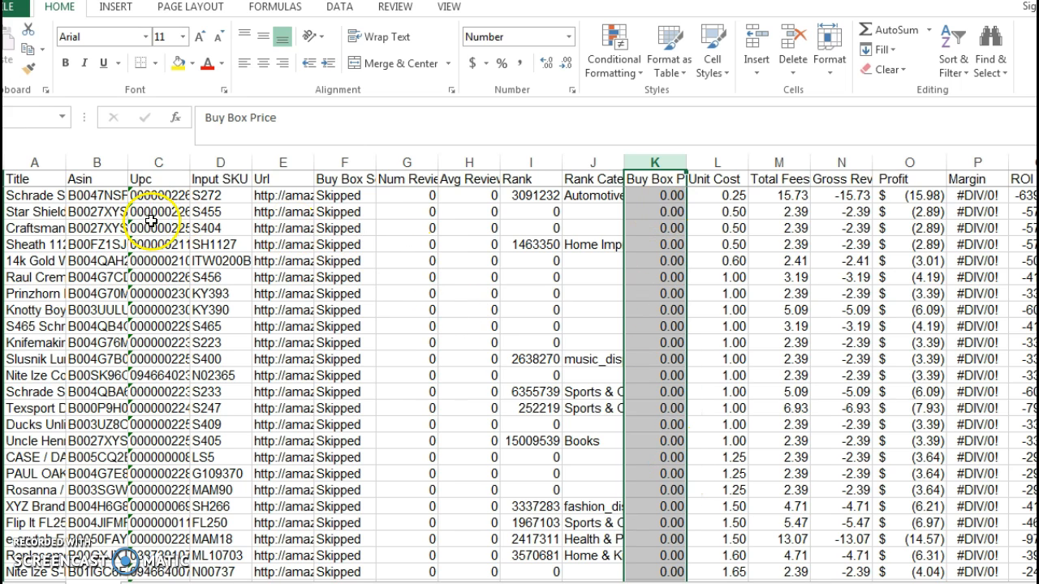
# Delete all product rows that have a Buy Box Price of 0.00.
pyautogui.click(1, 195)
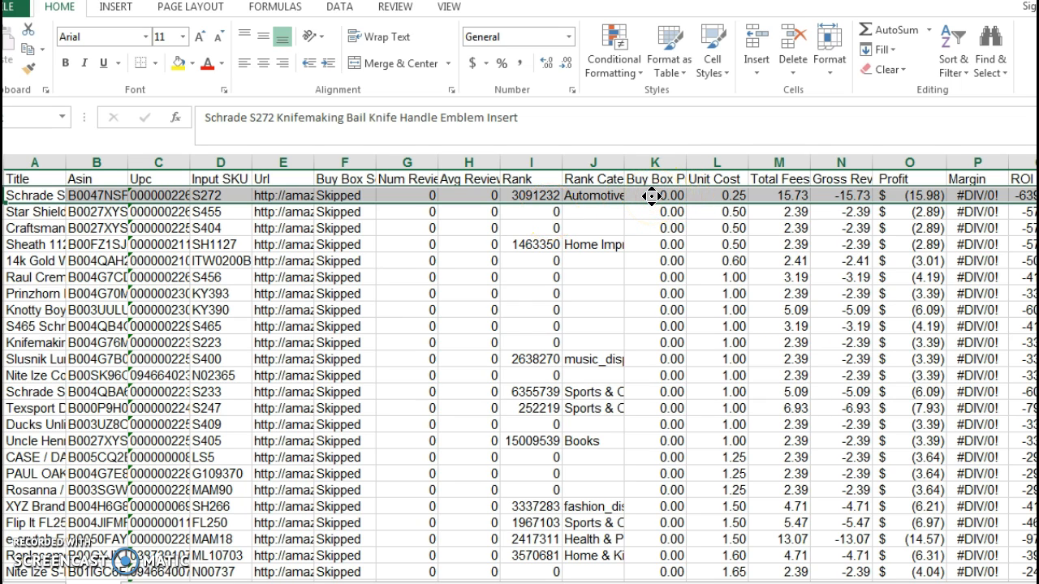
pyautogui.scroll(-3, 653, 219)
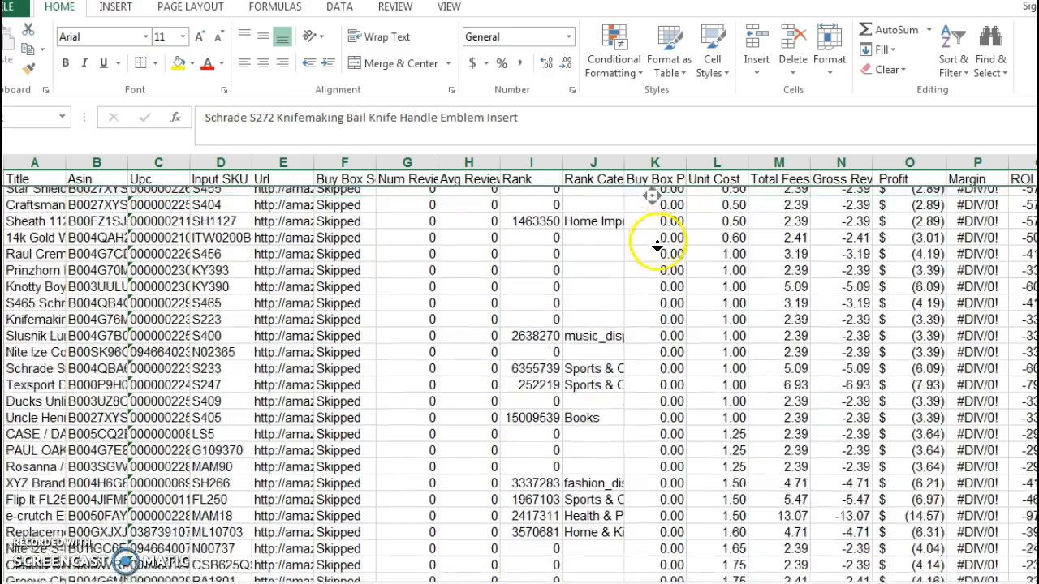
pyautogui.scroll(-20, 667, 348)
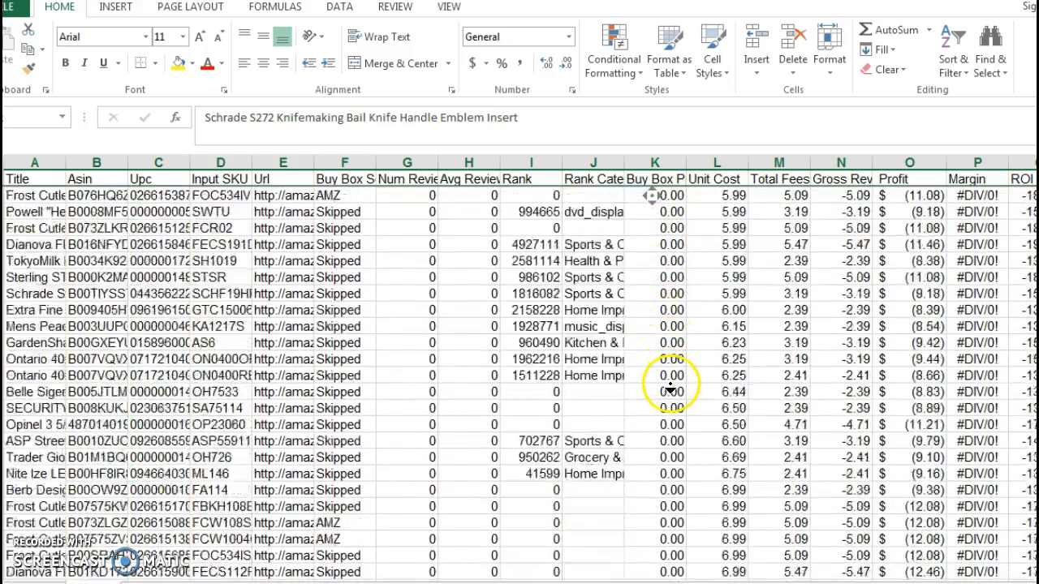
pyautogui.scroll(-20, 670, 391)
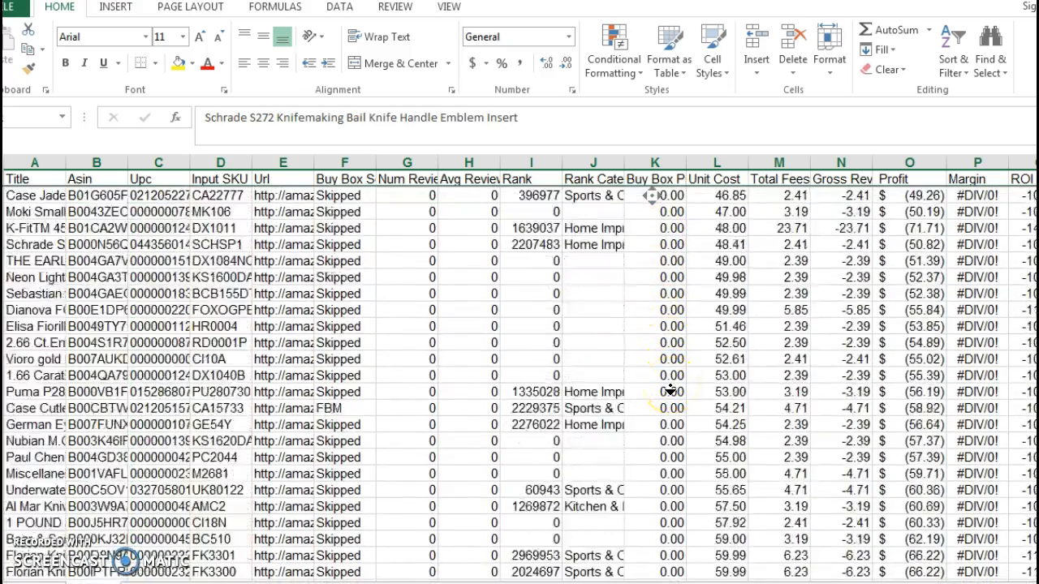
pyautogui.scroll(-20, 669, 390)
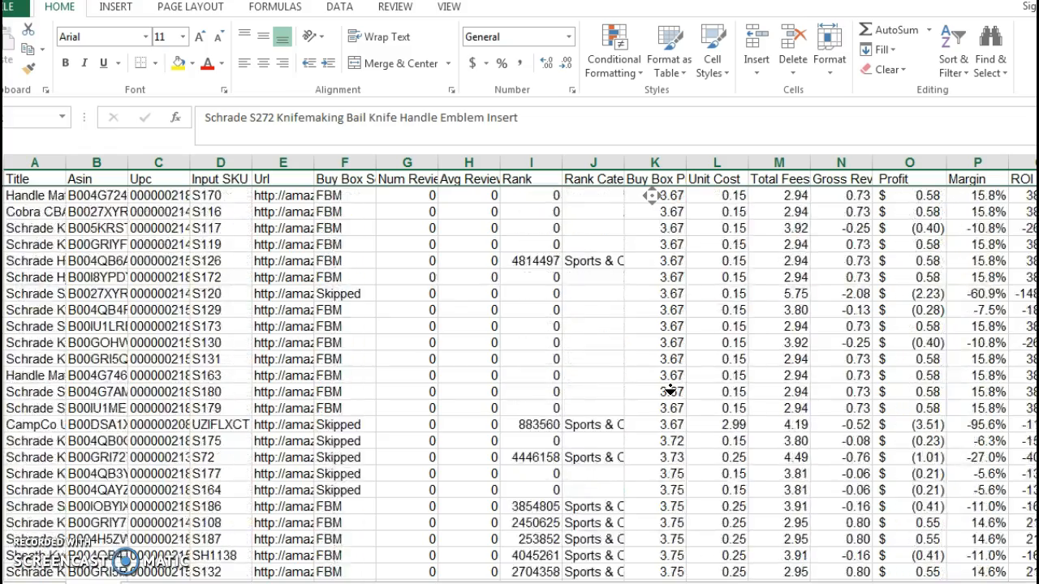
pyautogui.scroll(20, 671, 386)
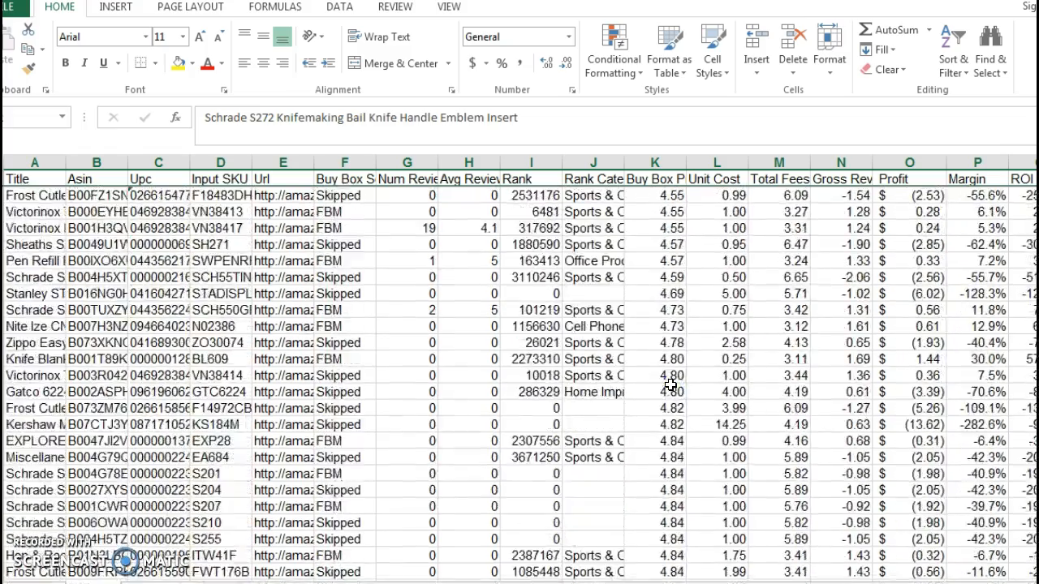
pyautogui.scroll(20, 662, 390)
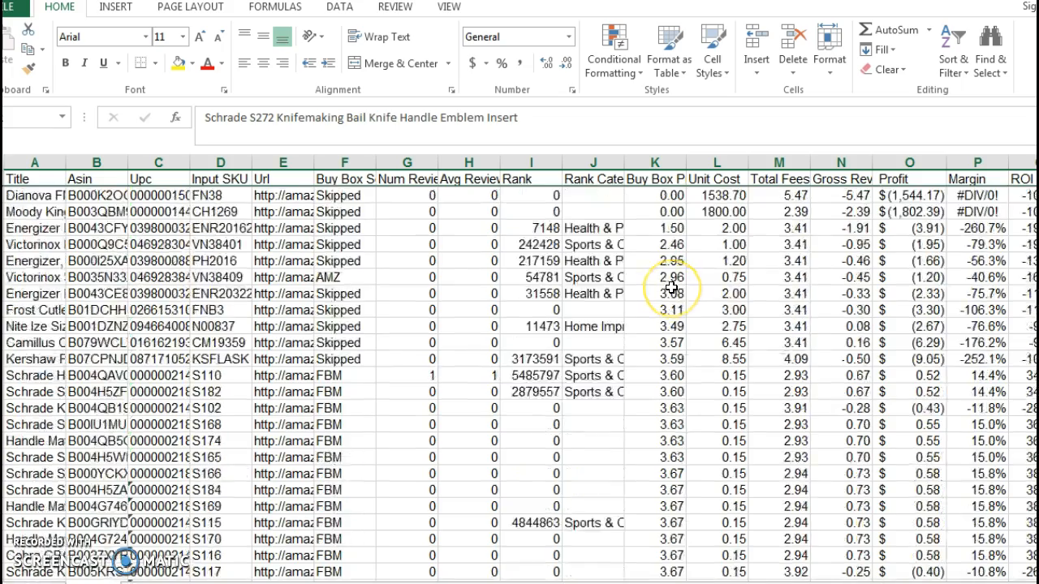
pyautogui.scroll(-2, 673, 294)
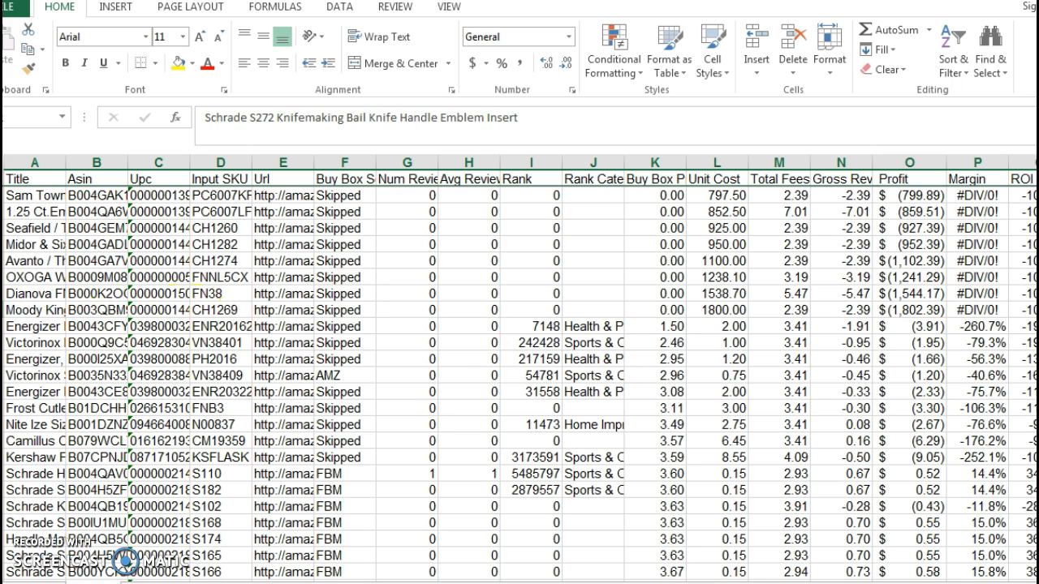
pyautogui.keyDown('shift'); pyautogui.click(1, 309); pyautogui.keyUp('shift')
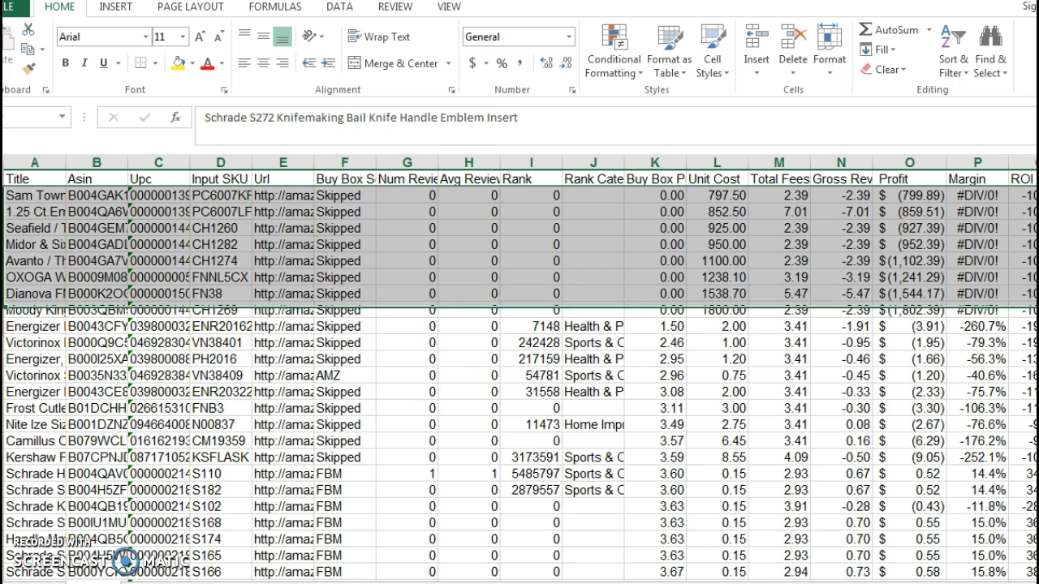
pyautogui.rightClick(152, 241)
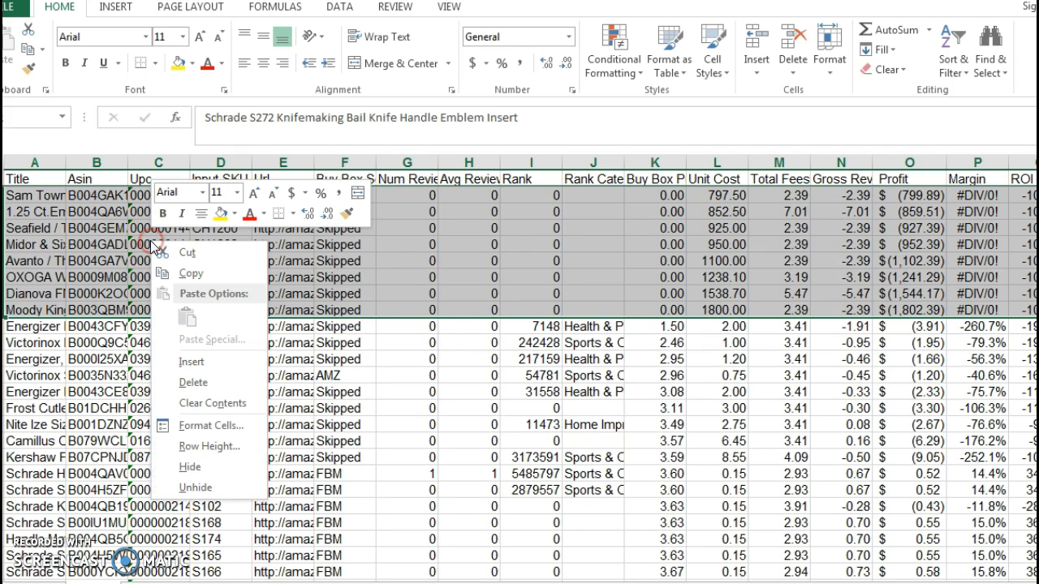
pyautogui.click(202, 385)
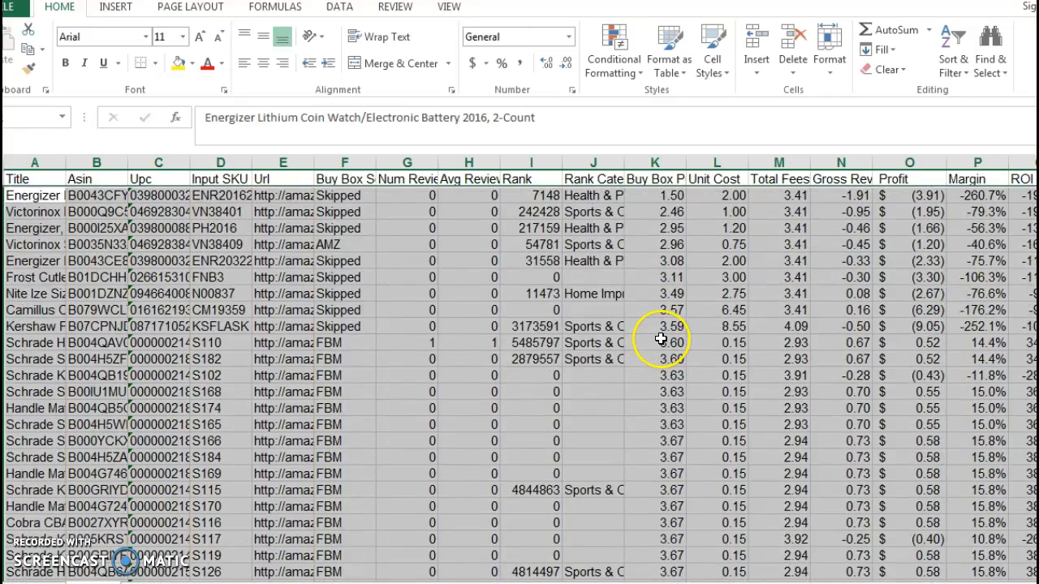
# Sort the product list by Rank Category from A to Z, expanding the selection to the adjacent columns.
pyautogui.click(586, 182)
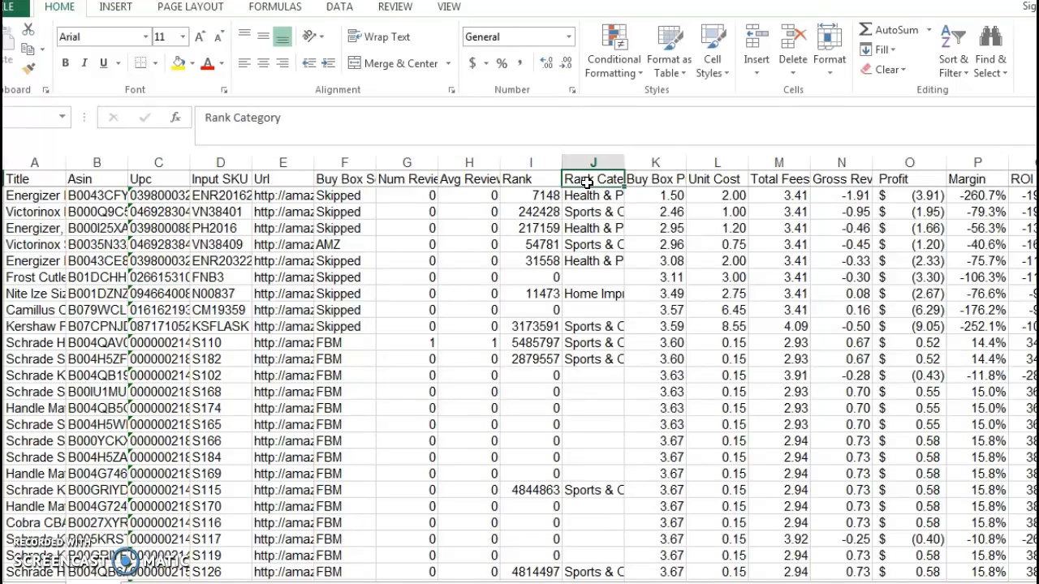
pyautogui.click(594, 162)
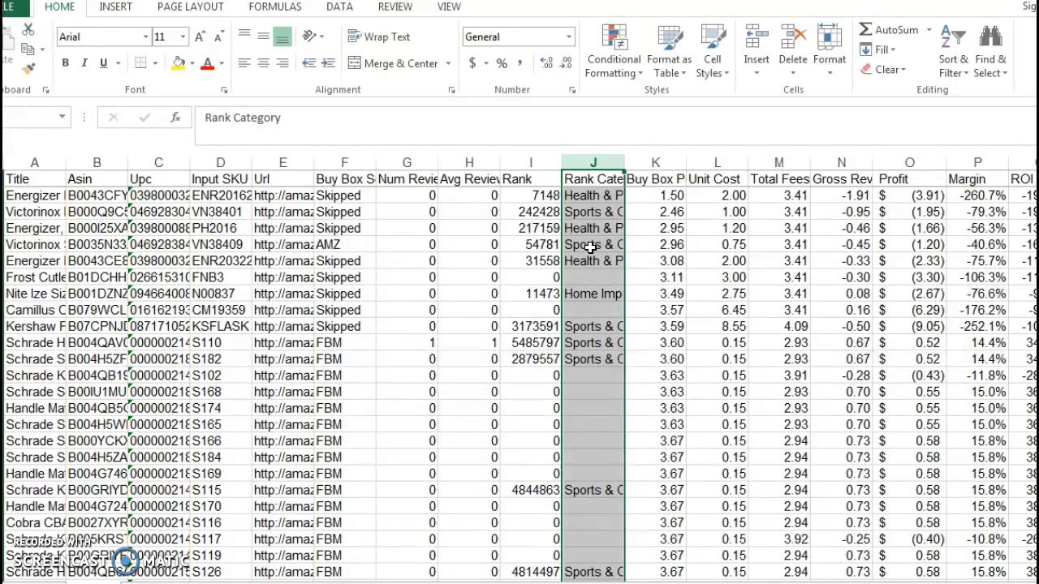
pyautogui.click(605, 161)
pyautogui.click(966, 71)
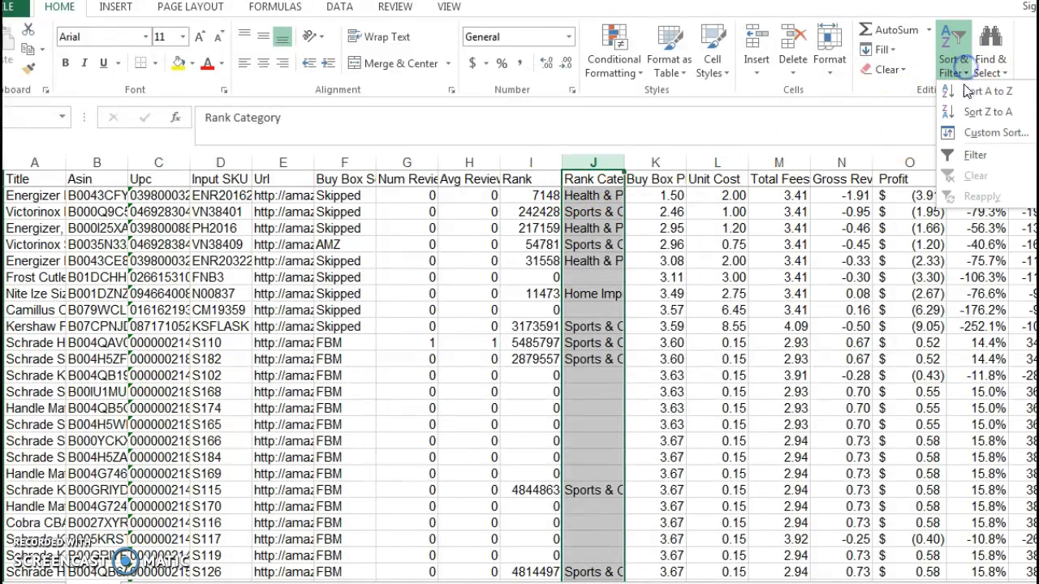
pyautogui.click(969, 91)
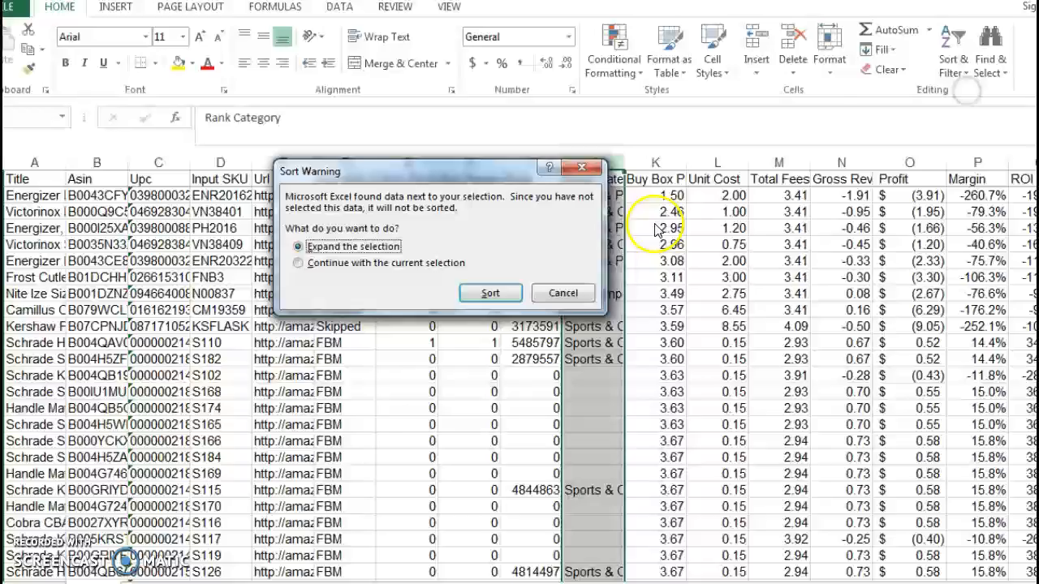
pyautogui.click(479, 293)
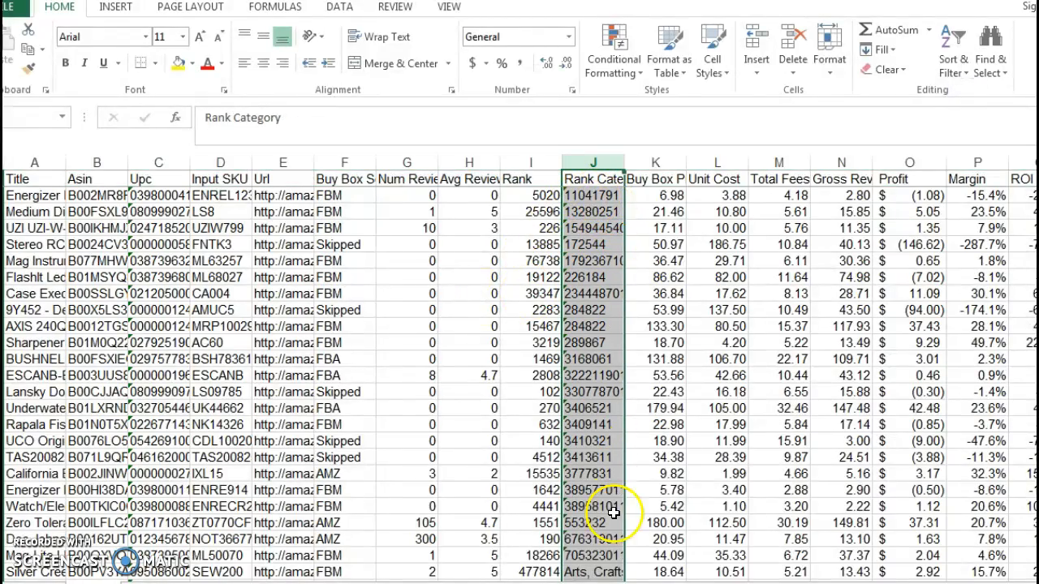
# Delete the product rows whose Rank Category is a number instead of a category name.
pyautogui.scroll(-2, 661, 373)
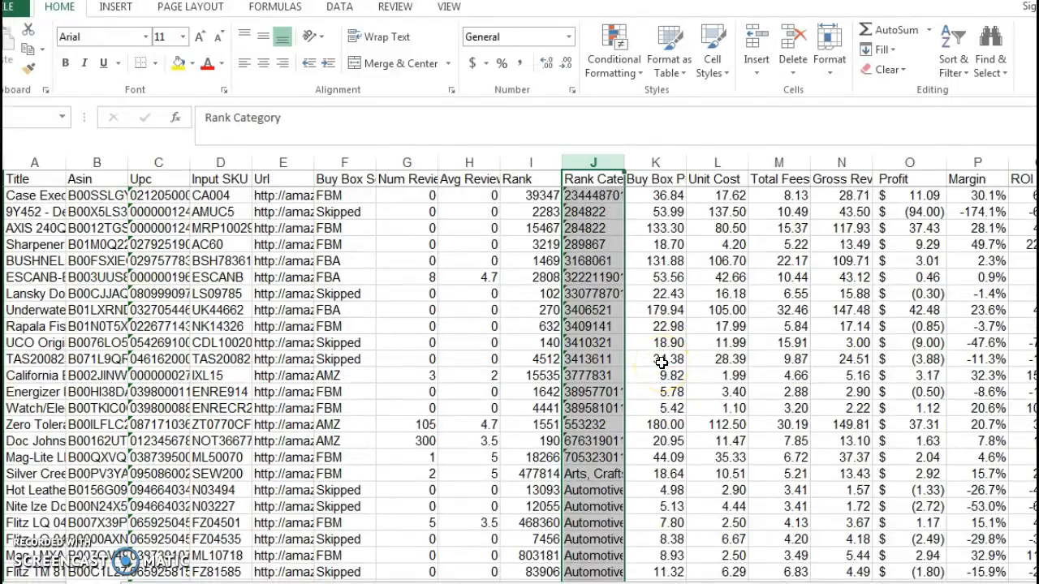
pyautogui.scroll(2, 661, 362)
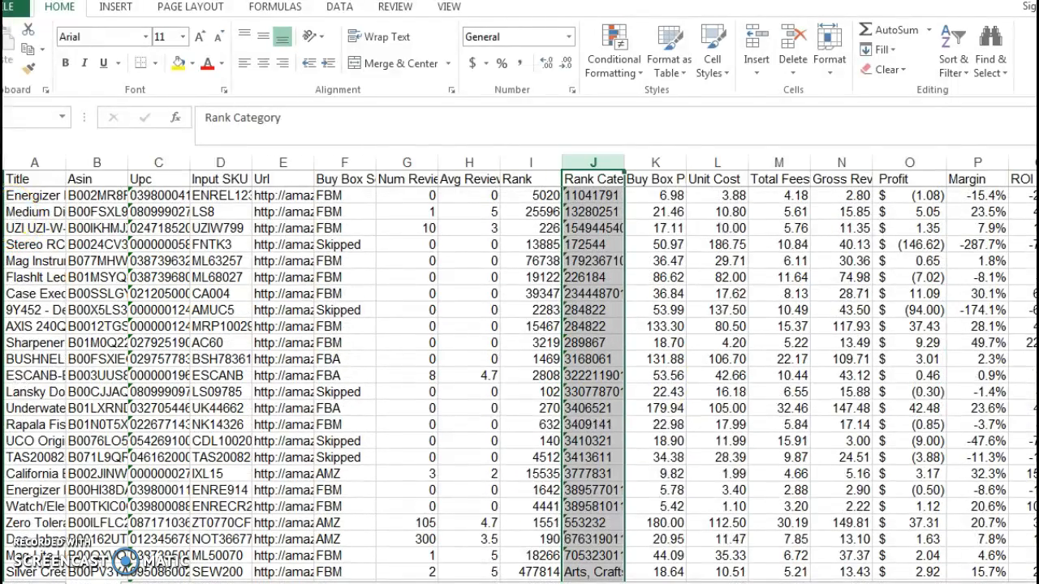
pyautogui.moveTo(2, 196); pyautogui.dragTo(3, 438)
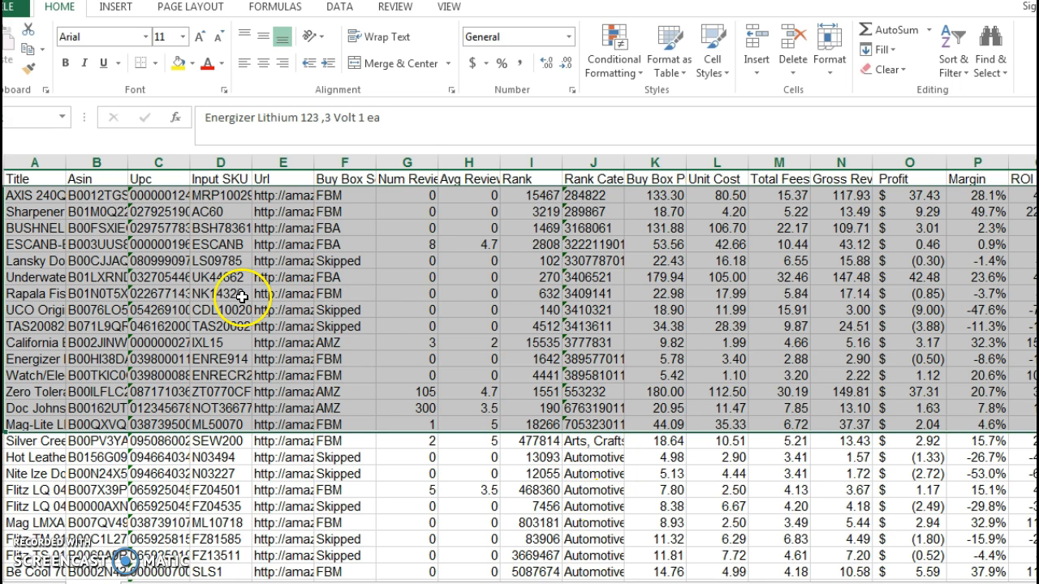
pyautogui.rightClick(179, 274)
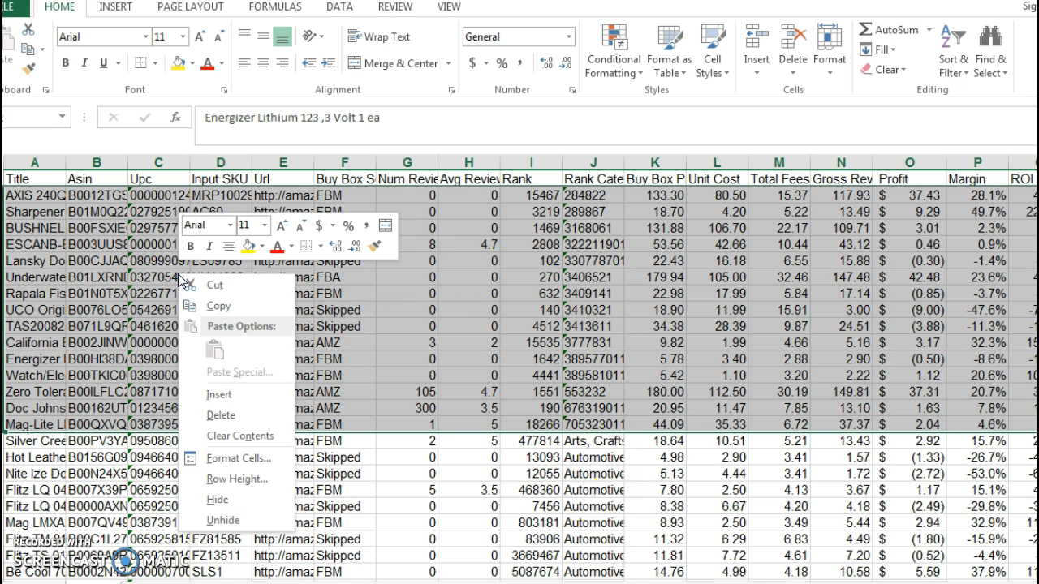
pyautogui.click(221, 415)
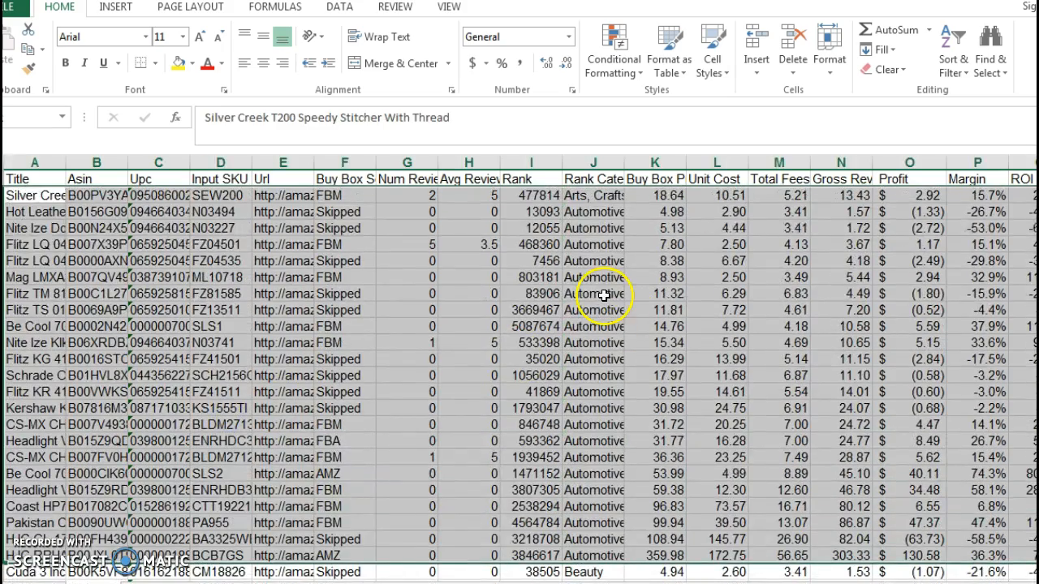
# Format the Rank column in Comma Style with no decimal places.
pyautogui.scroll(-1, 608, 244)
pyautogui.click(602, 163)
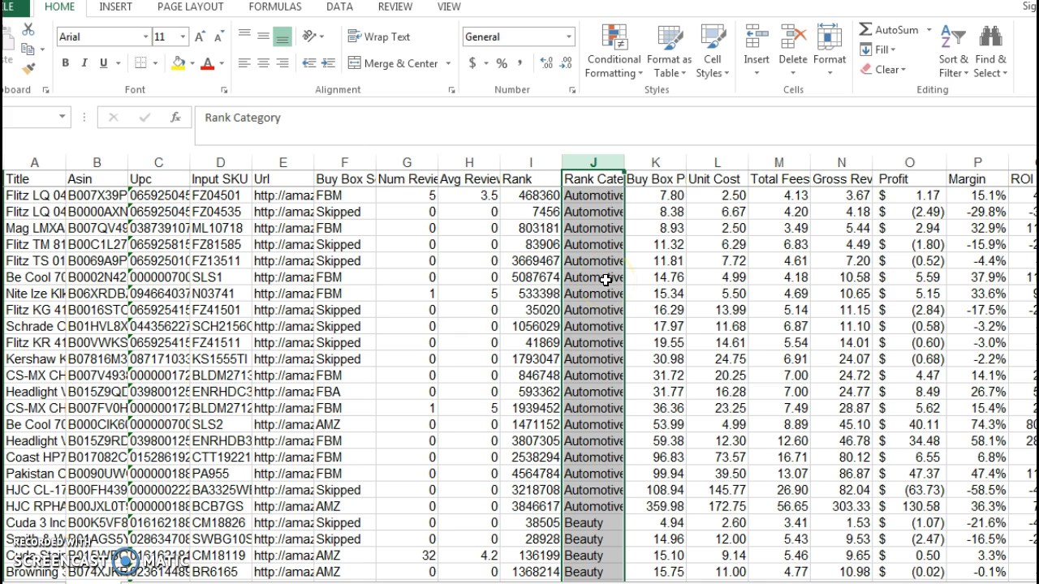
pyautogui.click(529, 180)
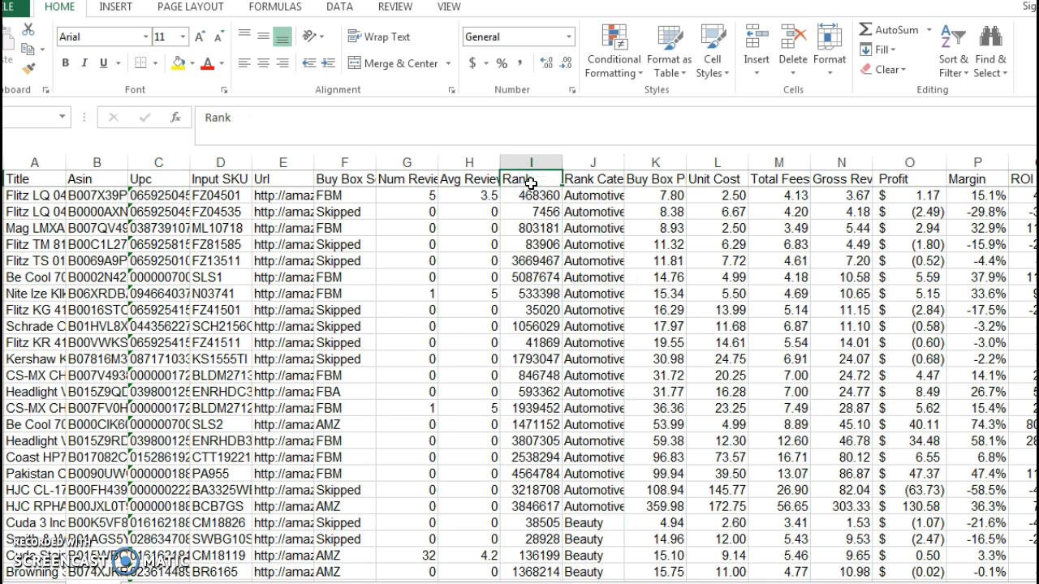
pyautogui.click(538, 163)
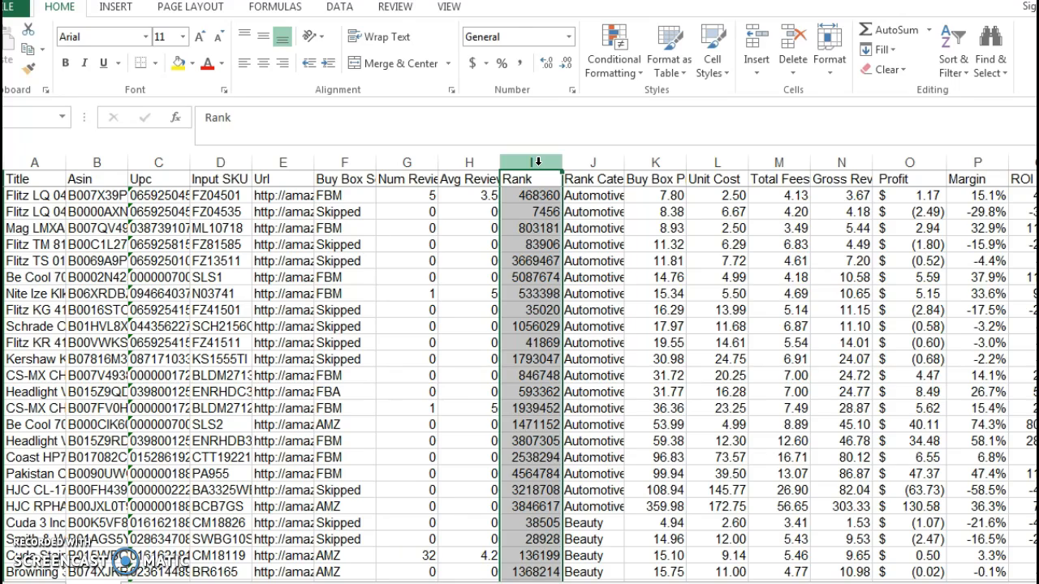
pyautogui.click(521, 63)
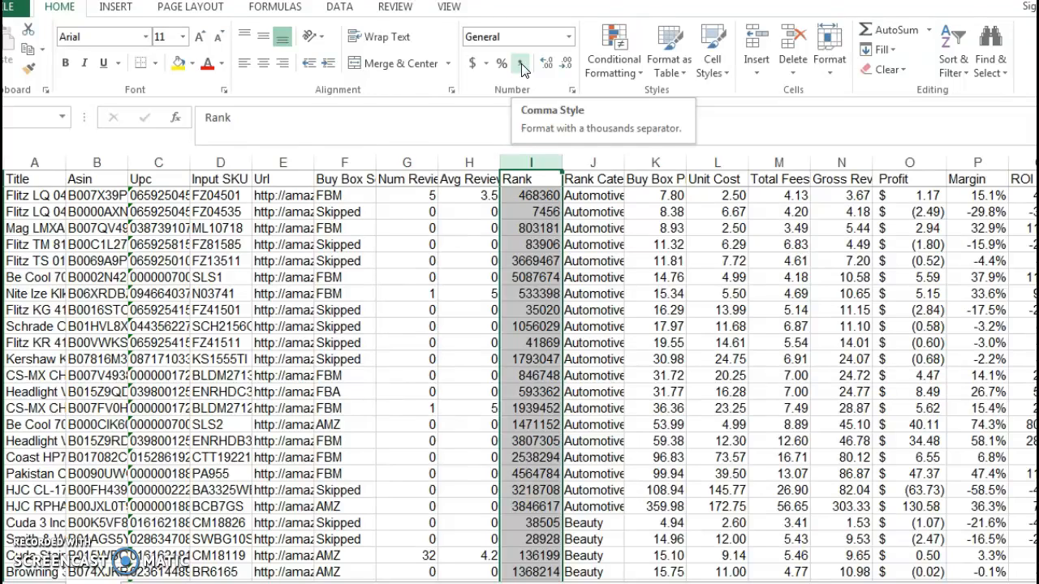
pyautogui.click(521, 64)
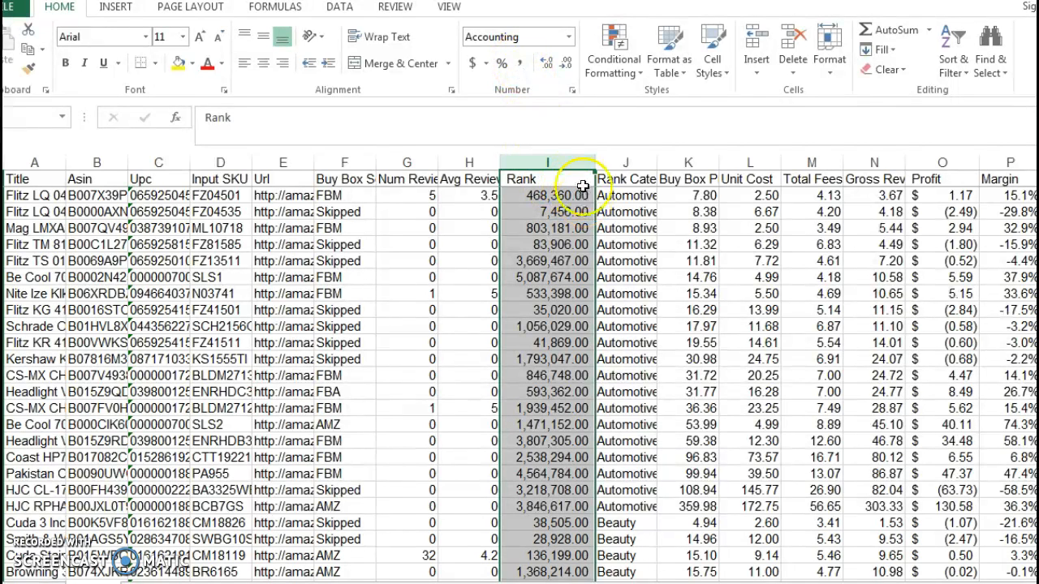
pyautogui.click(566, 64)
pyautogui.click(566, 63)
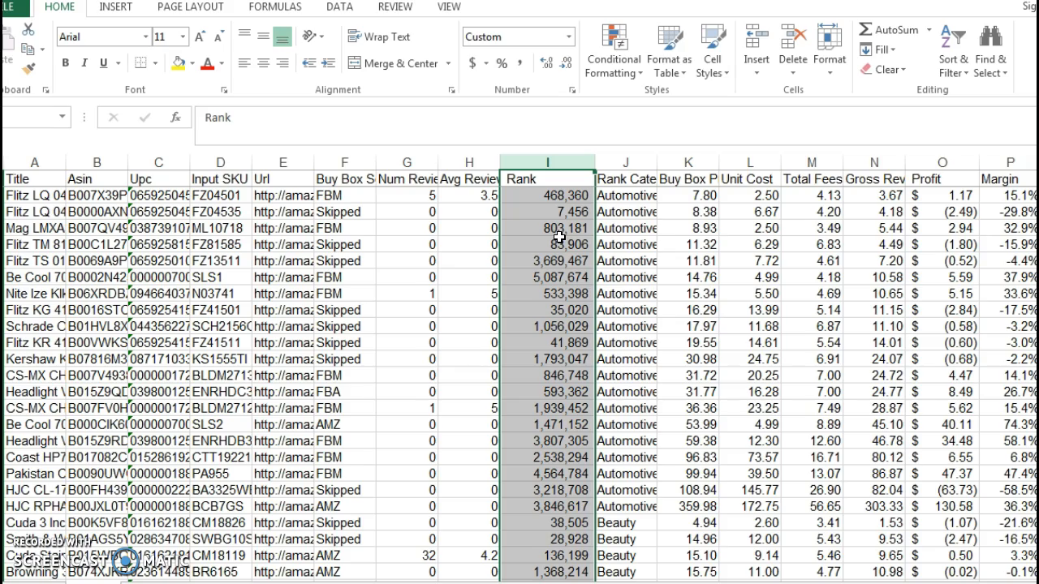
# Sort the product list by Rank from smallest to largest, expanding the selection to the adjacent columns.
pyautogui.scroll(-2, 560, 244)
pyautogui.scroll(2, 560, 260)
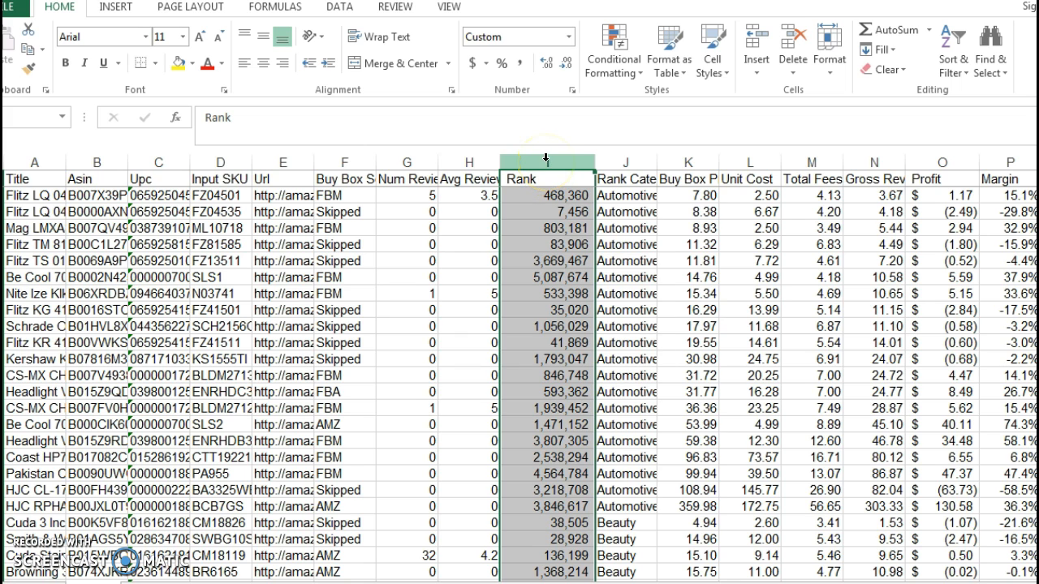
pyautogui.click(953, 65)
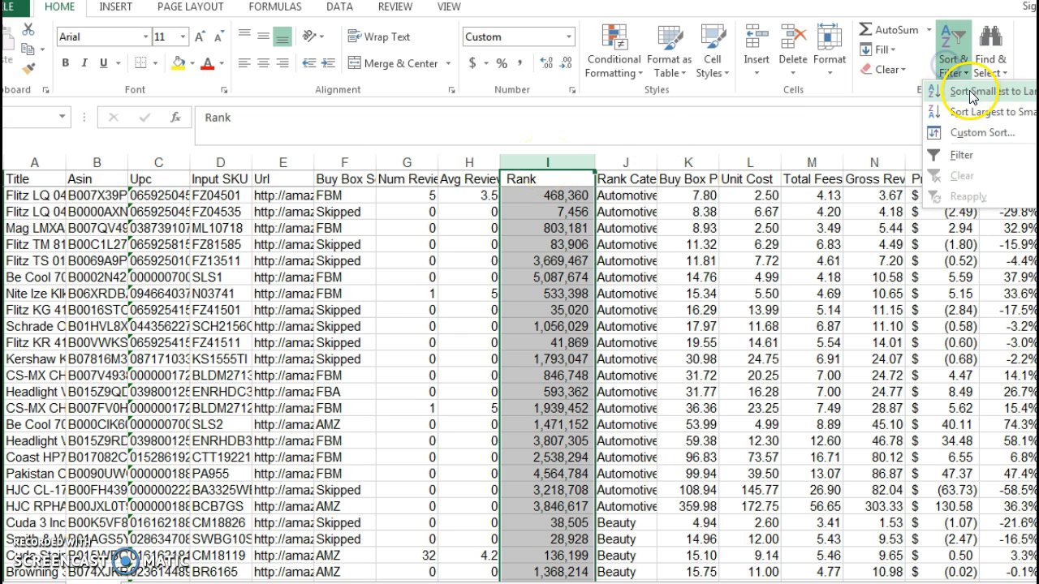
pyautogui.click(966, 93)
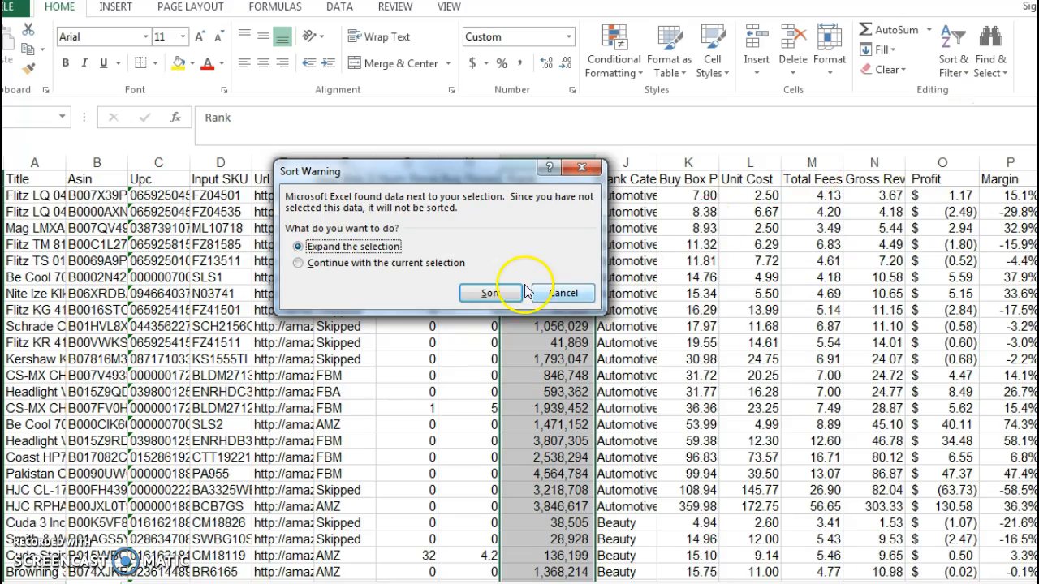
pyautogui.click(489, 294)
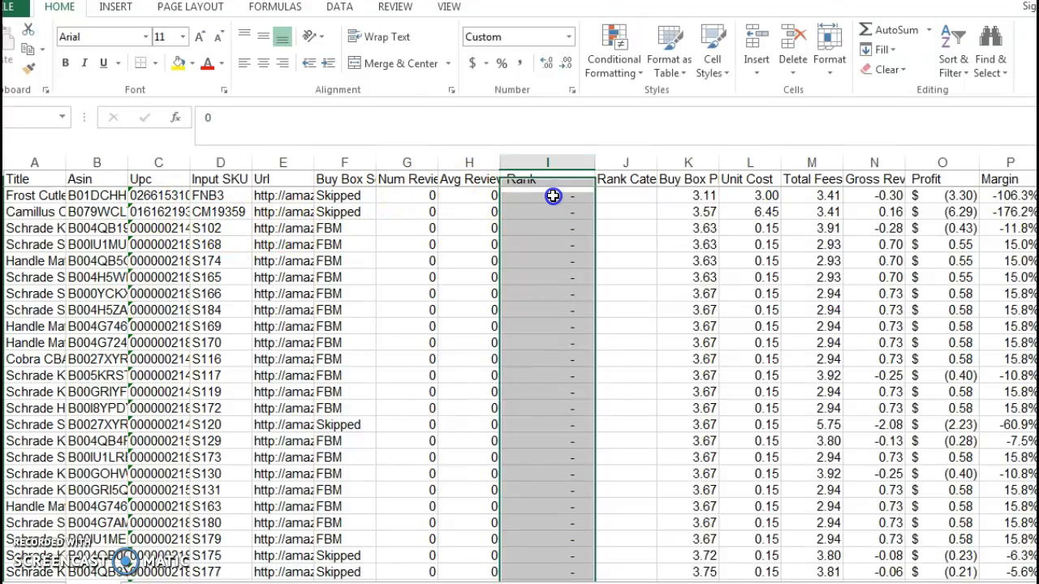
# Delete all product rows whose Rank is zero, shown as a dash.
pyautogui.click(557, 228)
pyautogui.click(565, 278)
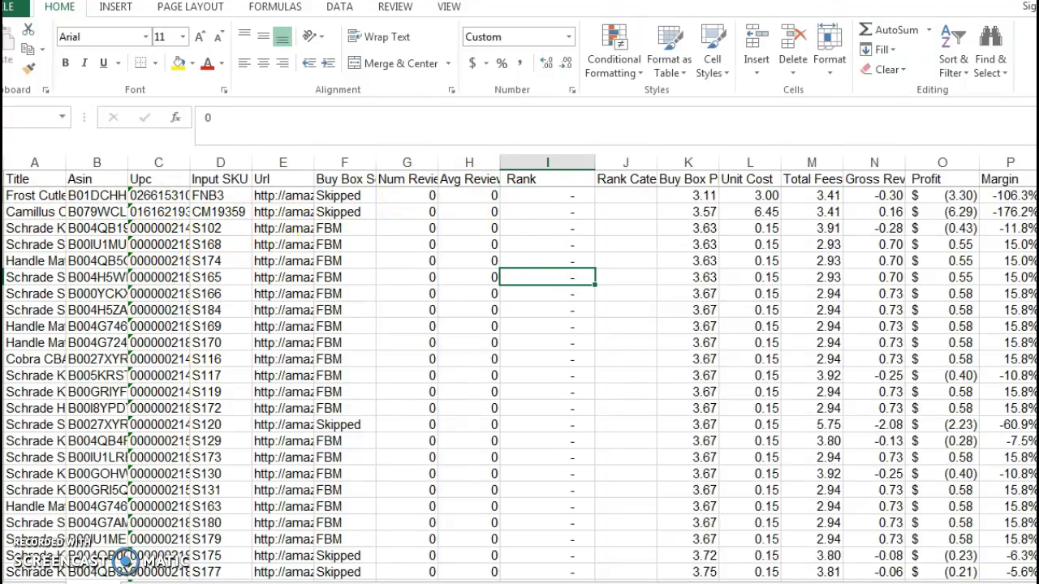
pyautogui.click(2, 195)
pyautogui.middleClick(547, 191)
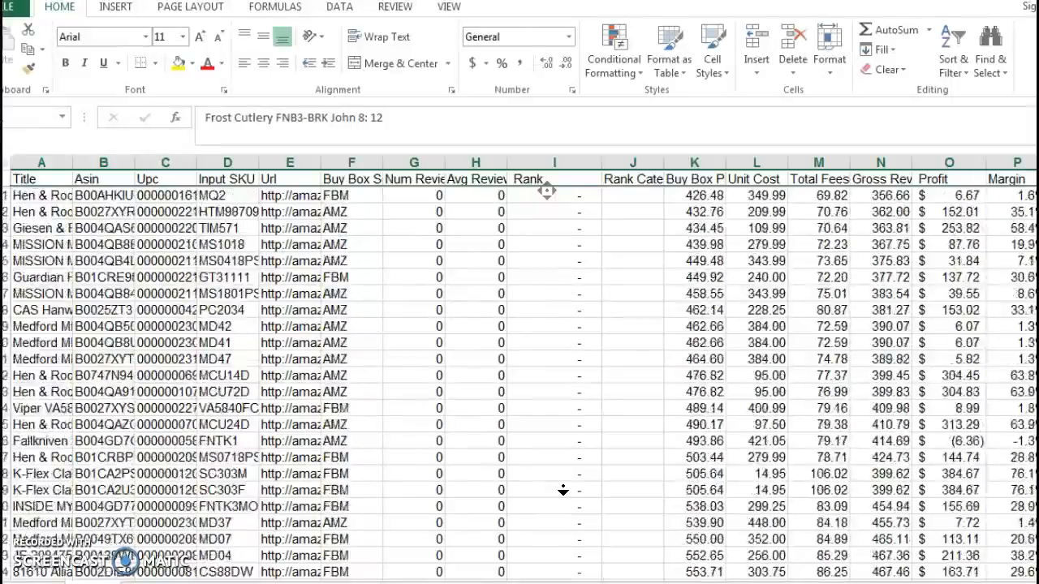
pyautogui.middleClick(553, 436)
pyautogui.scroll(8, 548, 431)
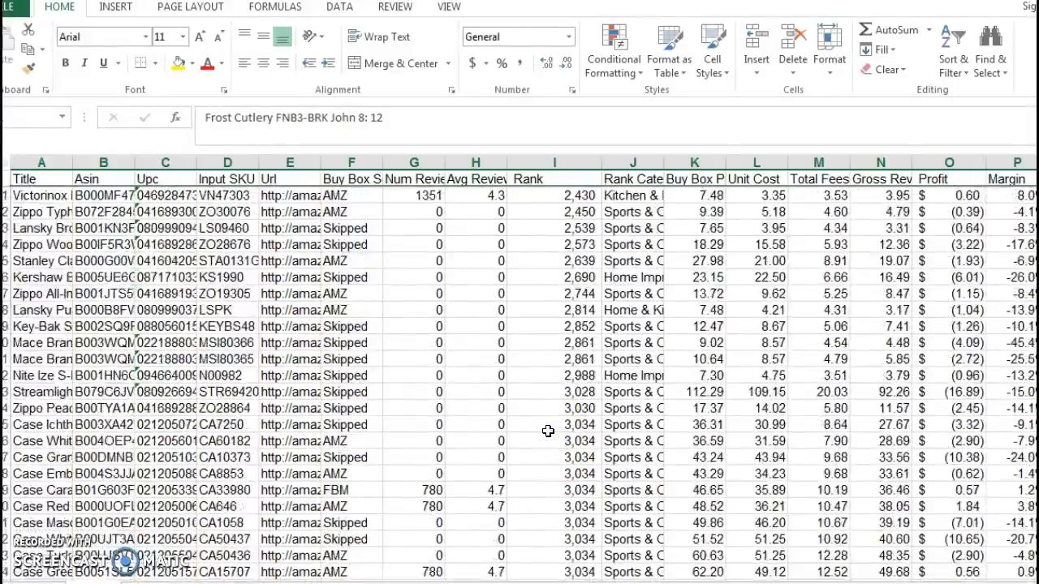
pyautogui.scroll(20, 548, 431)
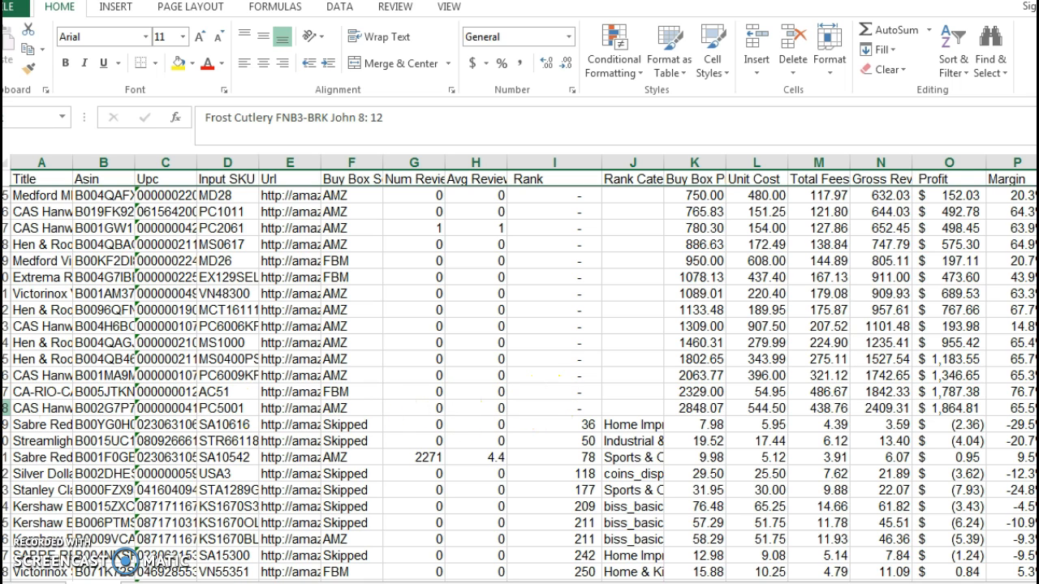
pyautogui.keyDown('shift'); pyautogui.click(5, 408); pyautogui.keyUp('shift')
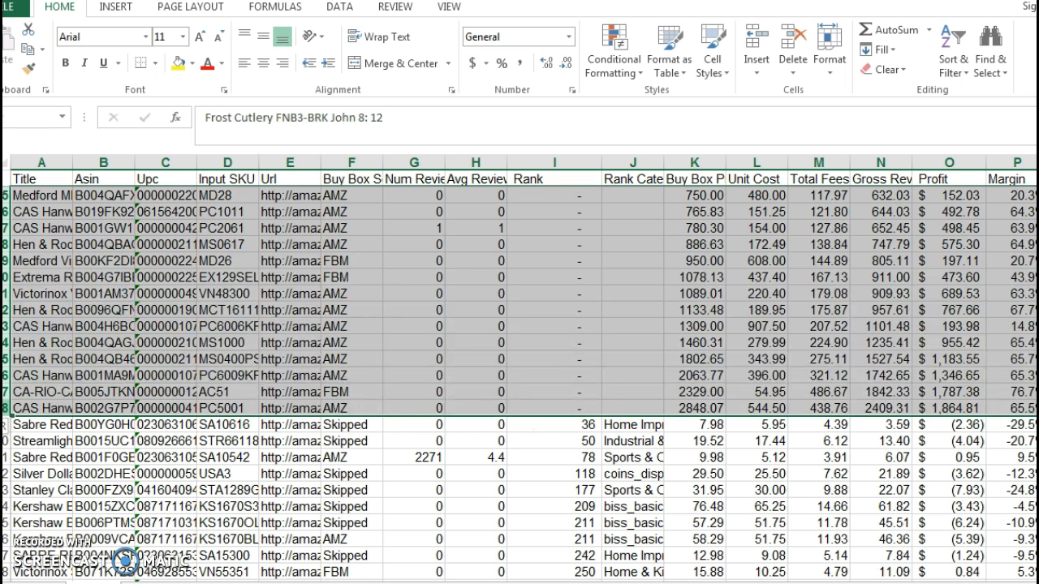
pyautogui.rightClick(140, 251)
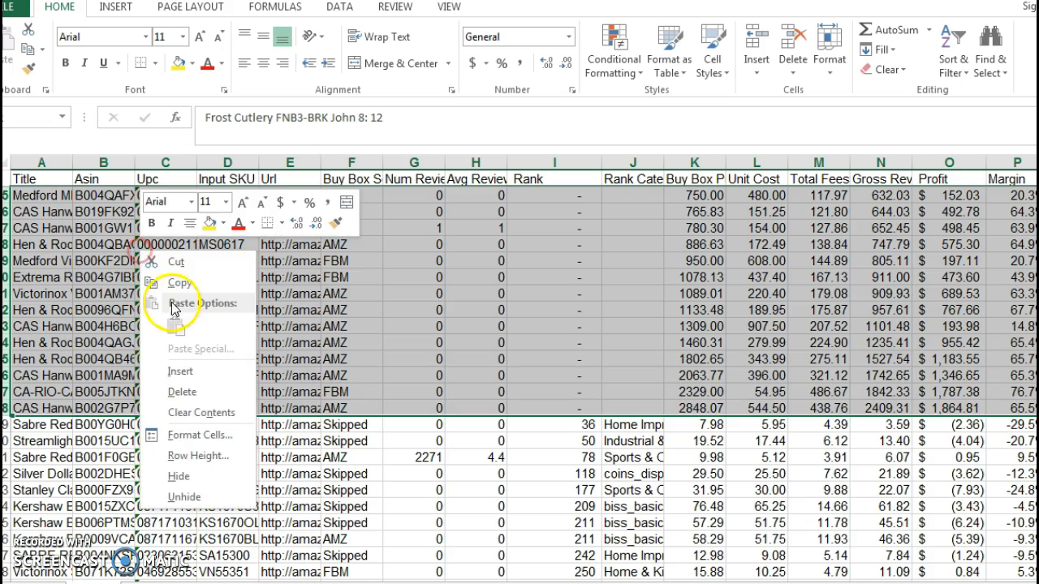
pyautogui.click(194, 391)
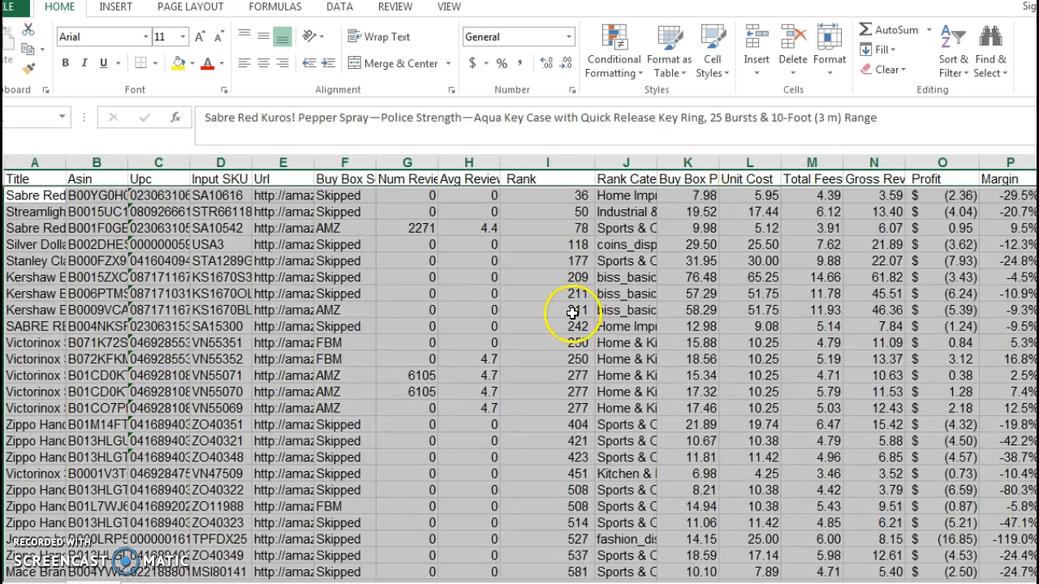
# Select the entire Rank column.
pyautogui.scroll(-1, 573, 302)
pyautogui.scroll(1, 572, 303)
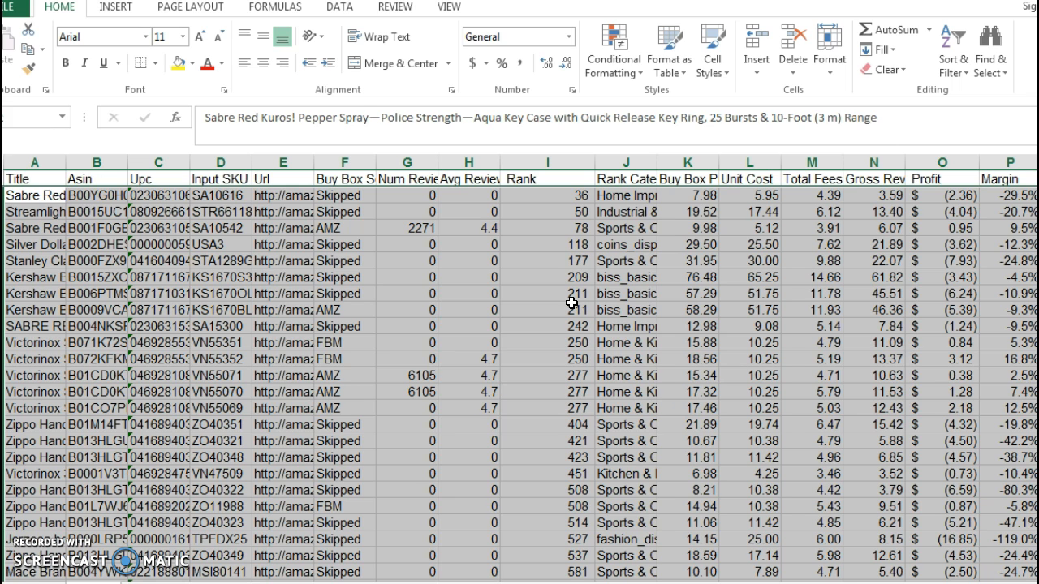
pyautogui.click(566, 160)
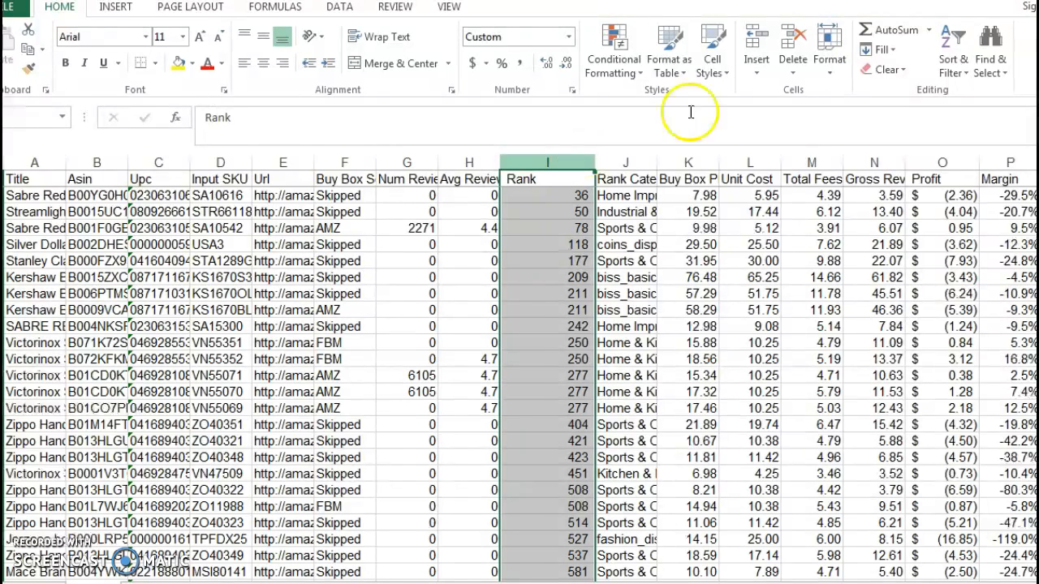
pyautogui.click(960, 72)
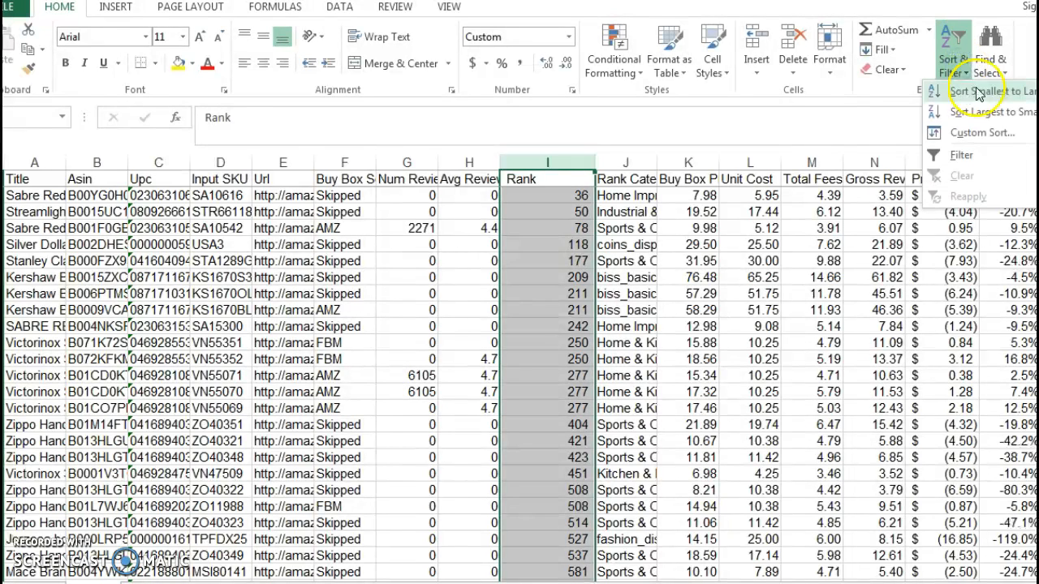
pyautogui.click(978, 91)
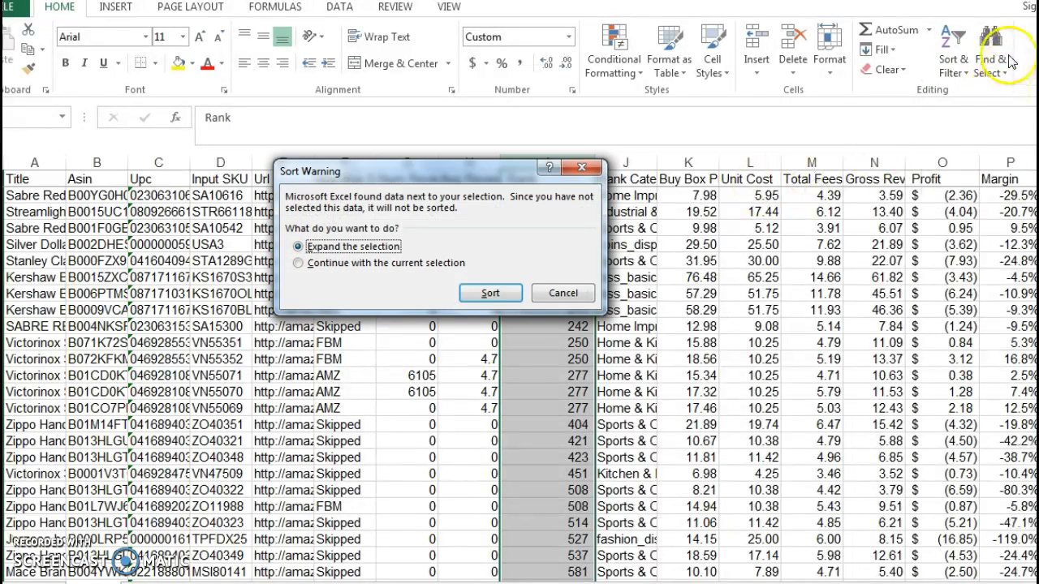
pyautogui.click(581, 167)
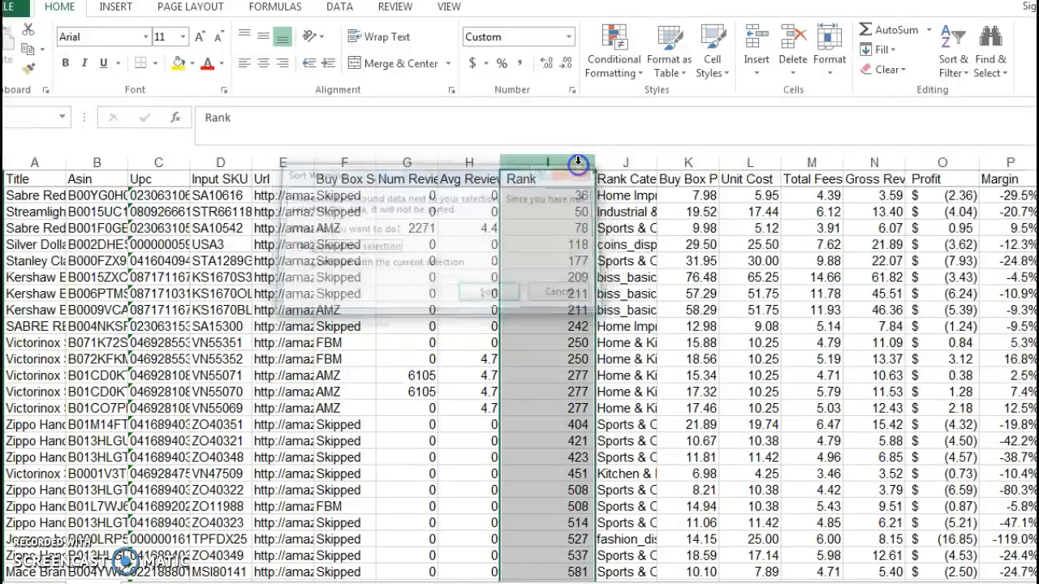
# Sort the product list by Rank from largest to smallest, expanding the selection to the adjacent columns.
pyautogui.click(964, 73)
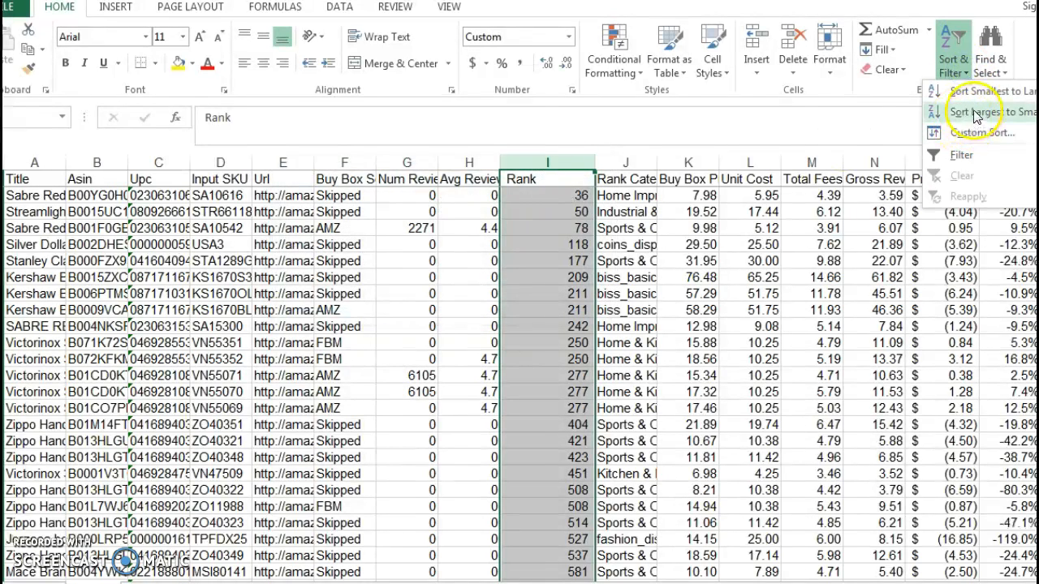
pyautogui.click(974, 111)
pyautogui.click(489, 292)
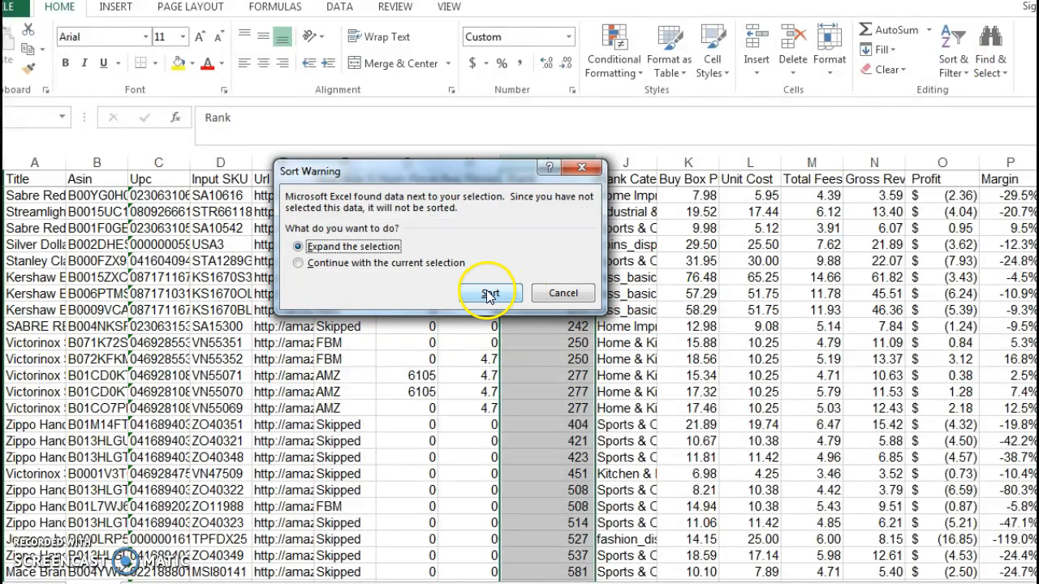
pyautogui.click(492, 296)
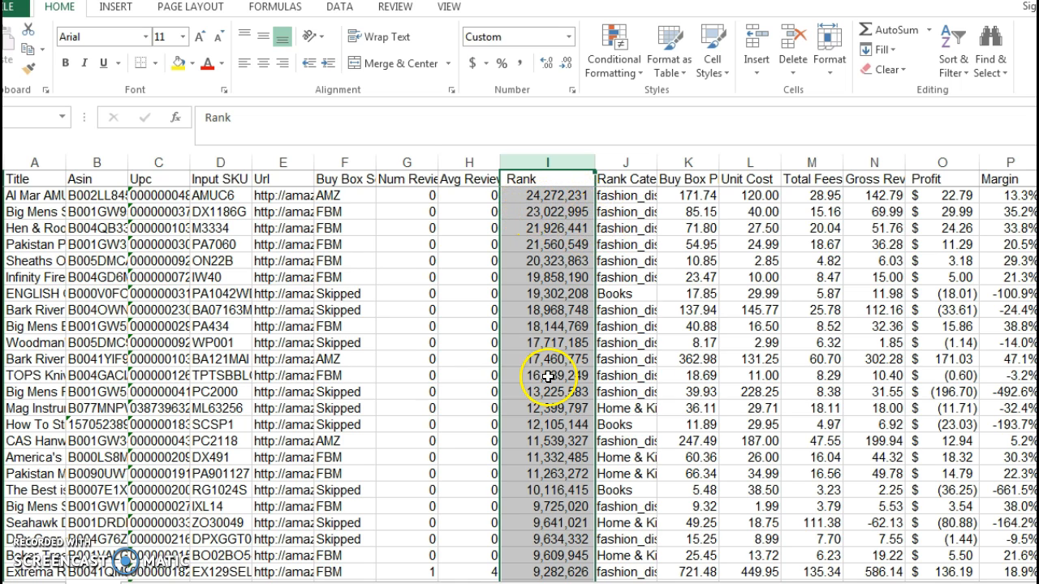
pyautogui.scroll(-12, 548, 384)
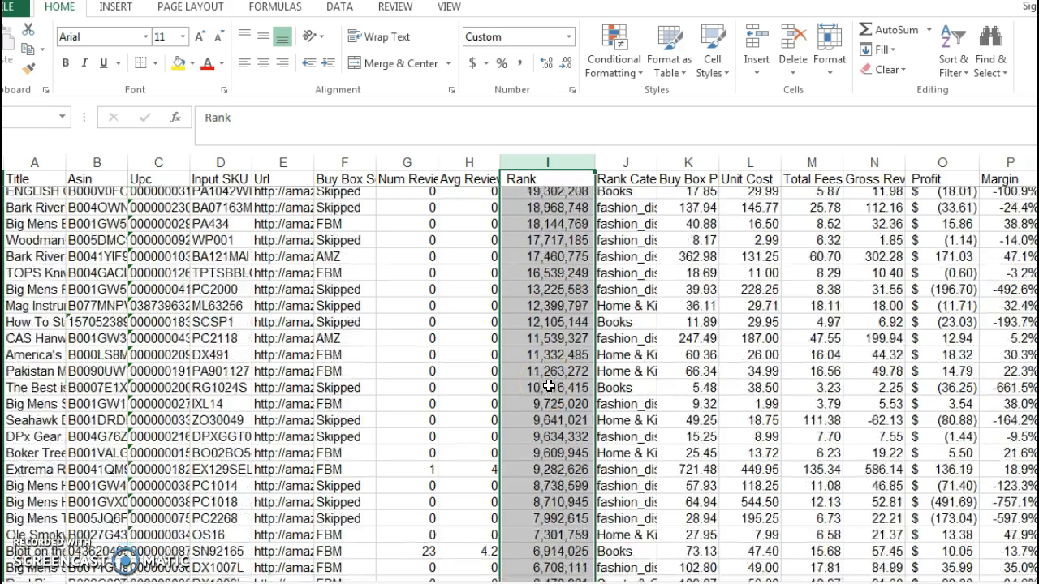
pyautogui.scroll(12, 548, 384)
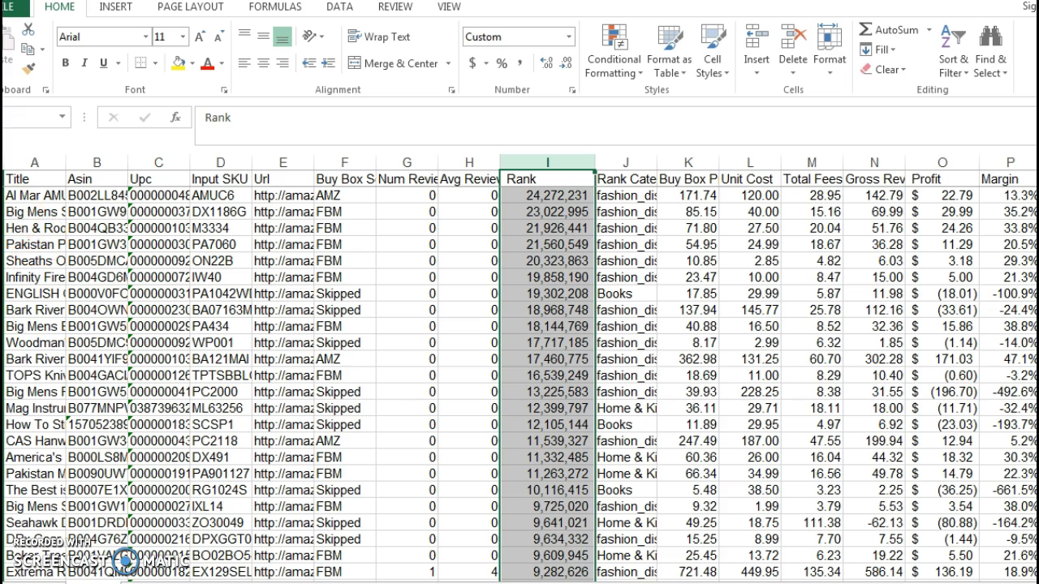
# Delete all product rows with a Rank above 151,000.
pyautogui.click(1, 195)
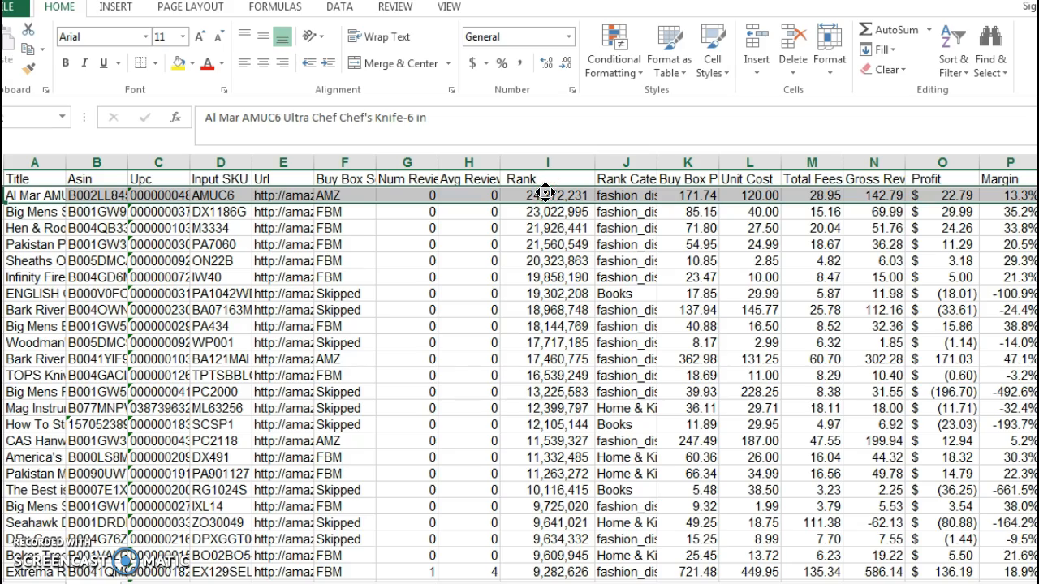
pyautogui.scroll(-2, 545, 193)
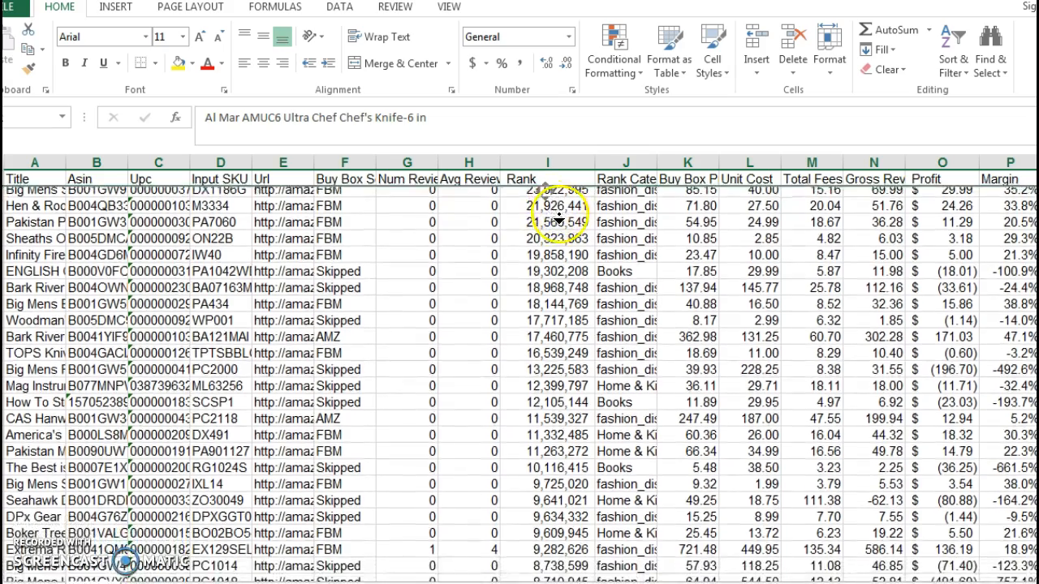
pyautogui.scroll(-7, 556, 219)
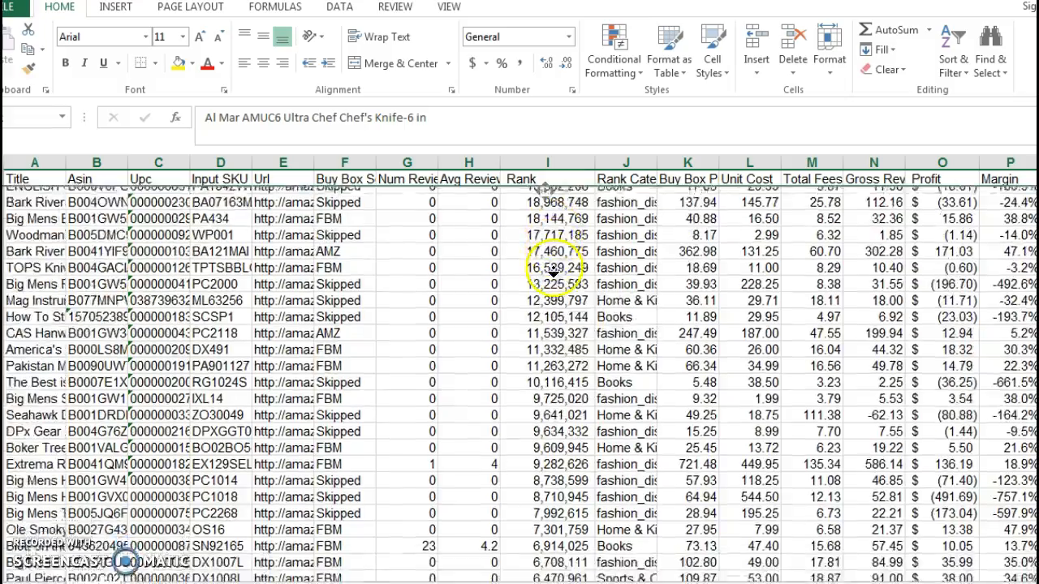
pyautogui.scroll(-20, 557, 339)
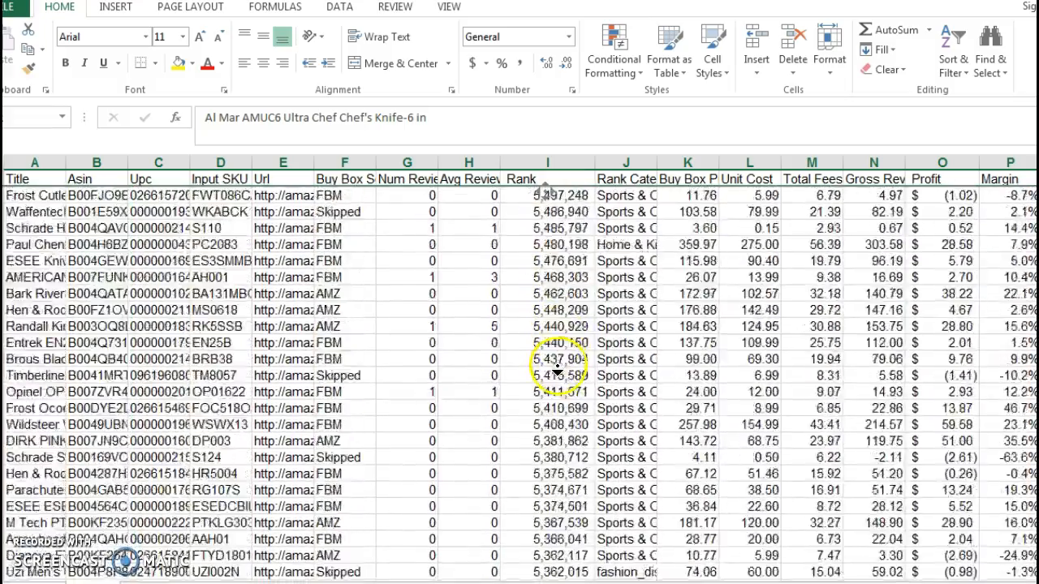
pyautogui.scroll(-20, 557, 369)
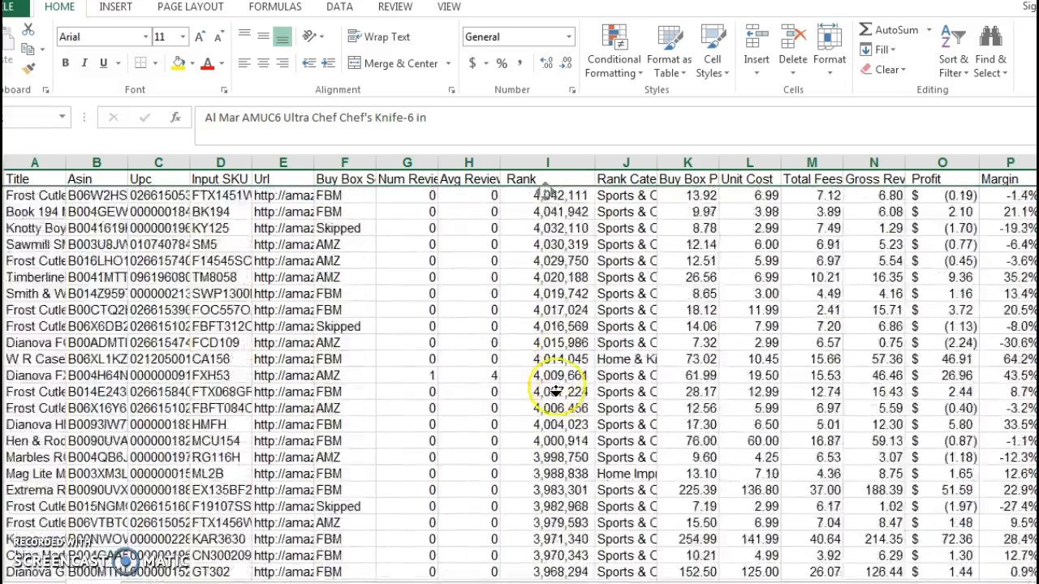
pyautogui.scroll(-20, 556, 393)
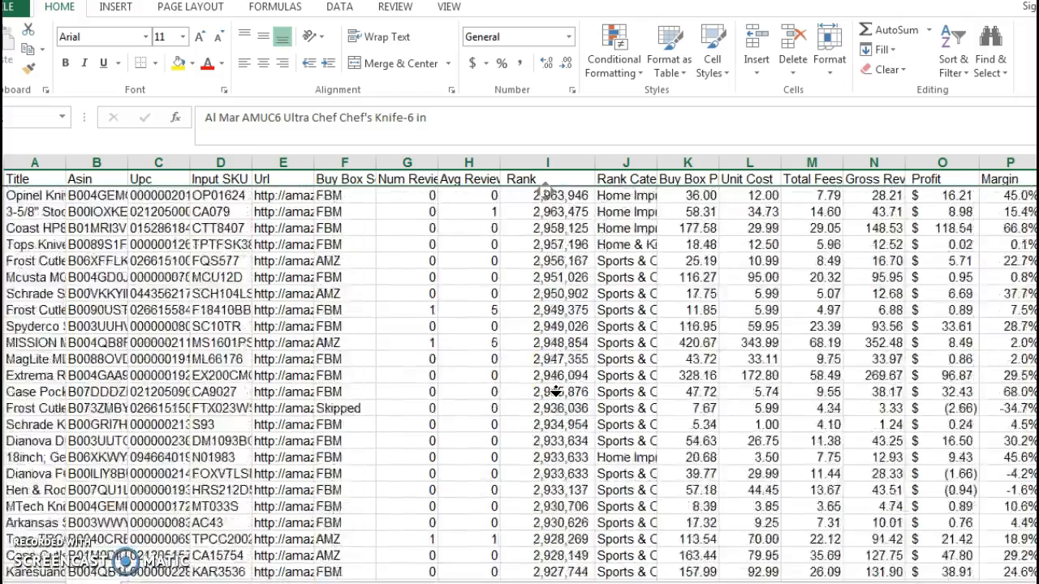
pyautogui.scroll(-13, 557, 391)
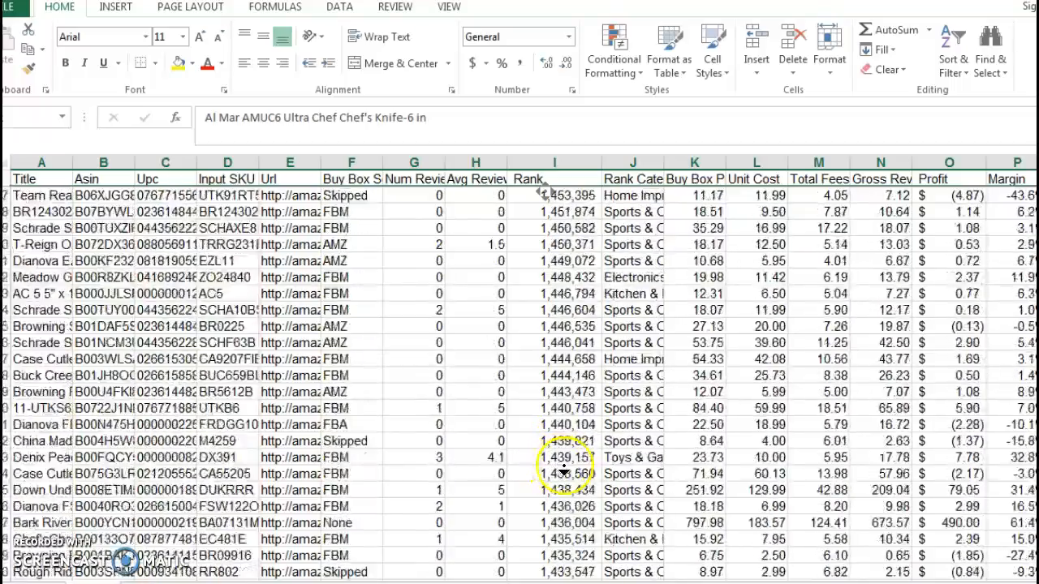
pyautogui.scroll(-16, 571, 493)
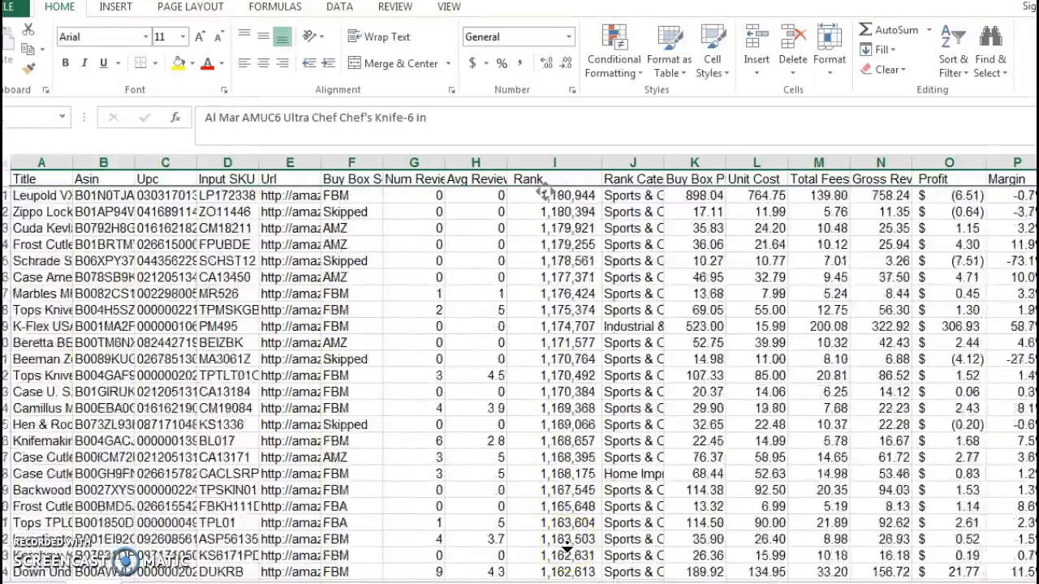
pyautogui.scroll(-20, 565, 551)
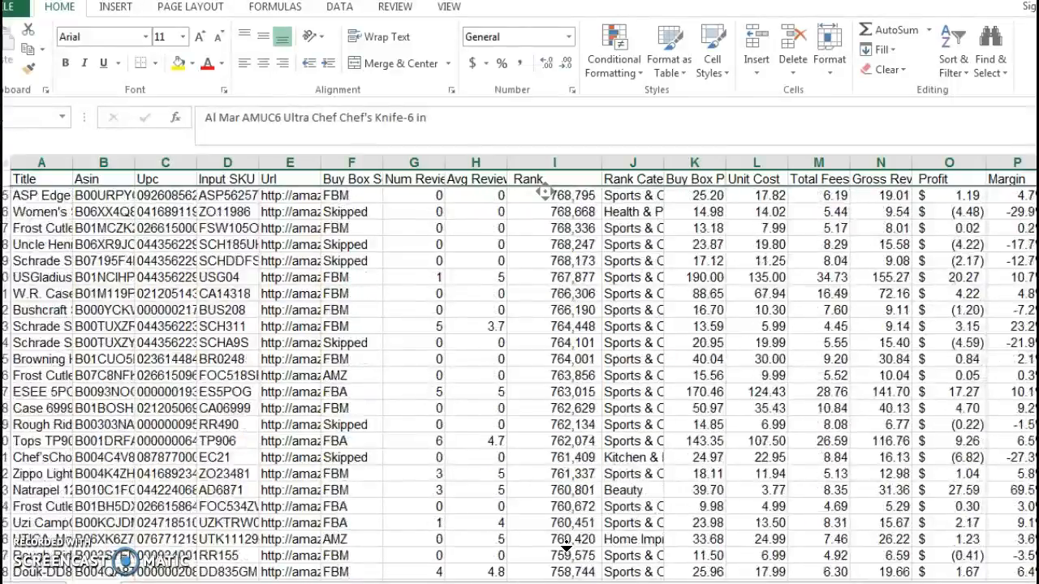
pyautogui.scroll(-20, 566, 550)
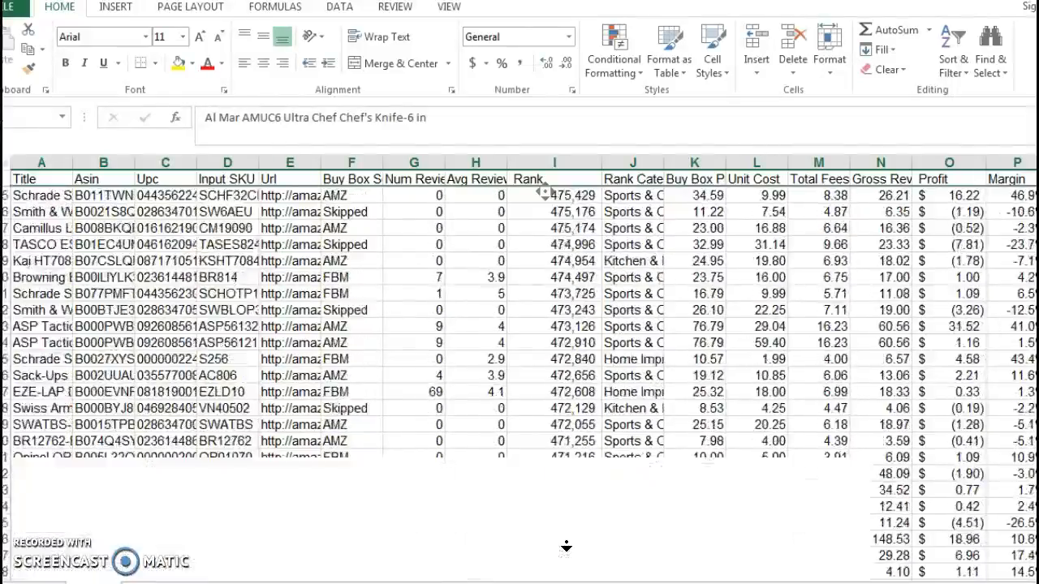
pyautogui.scroll(-20, 565, 548)
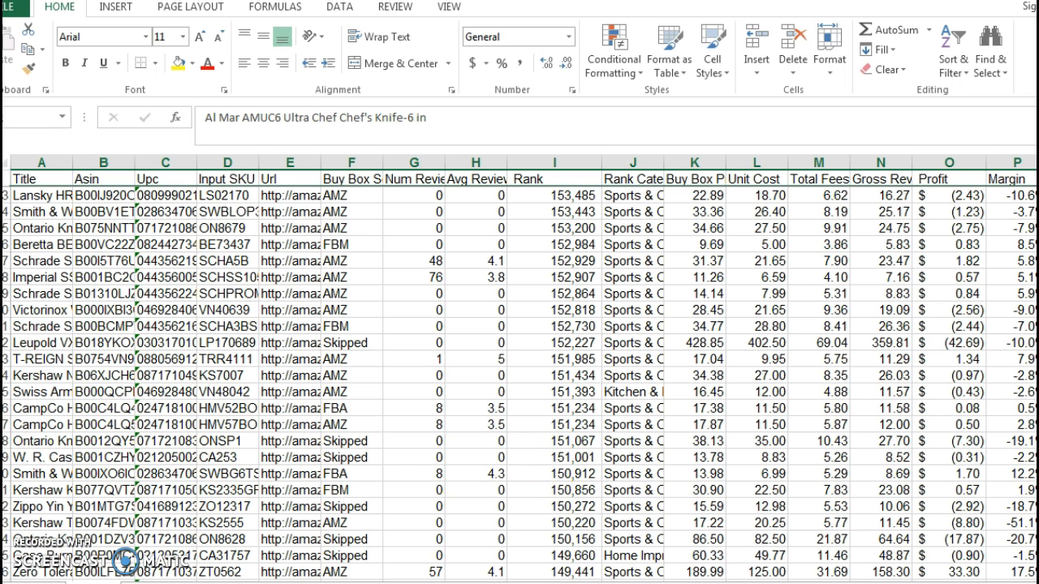
pyautogui.keyDown('shift'); pyautogui.click(5, 458); pyautogui.keyUp('shift')
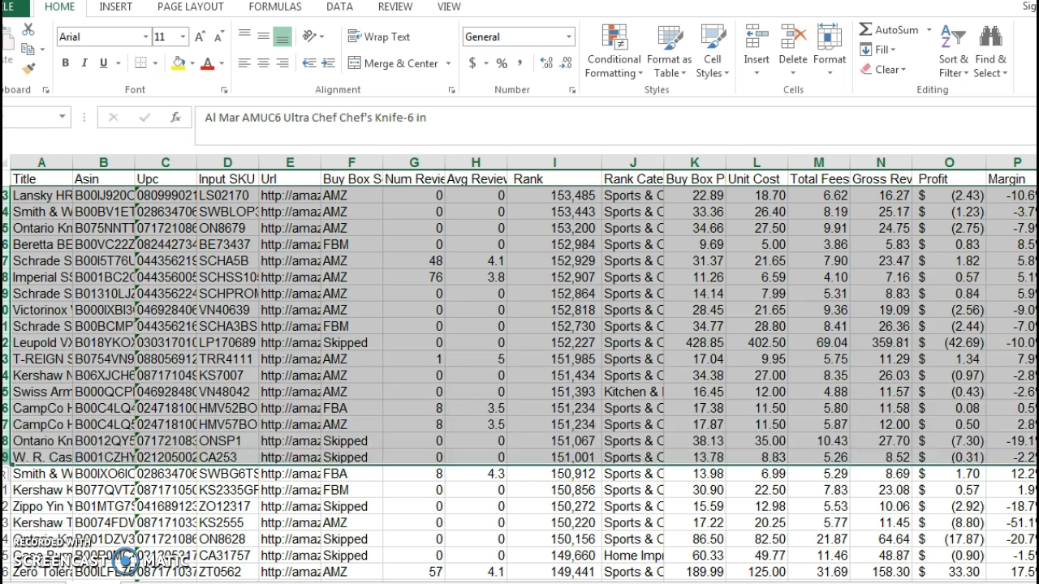
pyautogui.rightClick(112, 354)
pyautogui.click(172, 492)
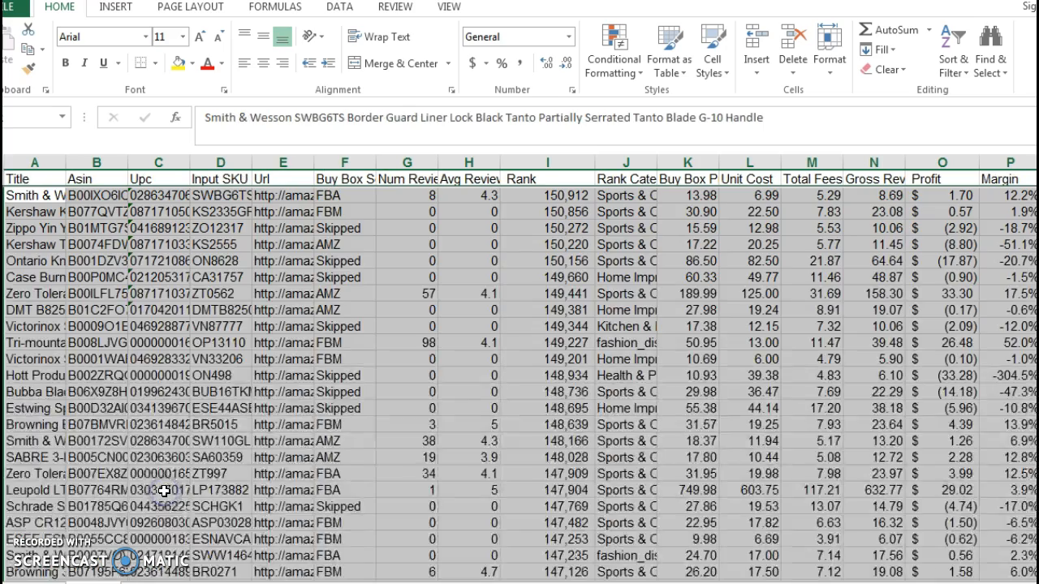
# Sort the product list by Num Reviews from smallest to largest, expanding the selection to the adjacent columns.
pyautogui.click(537, 294)
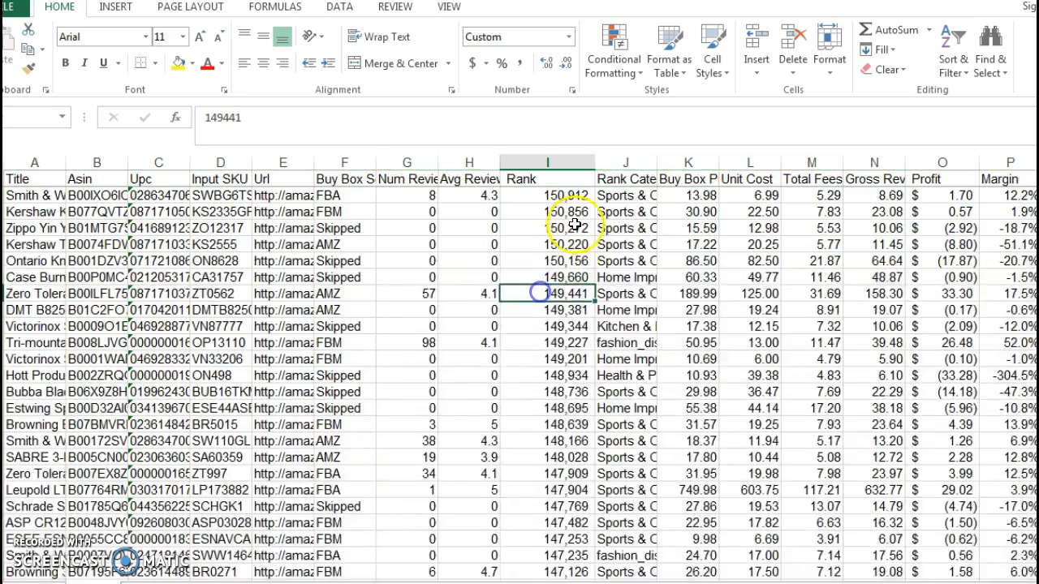
pyautogui.click(549, 162)
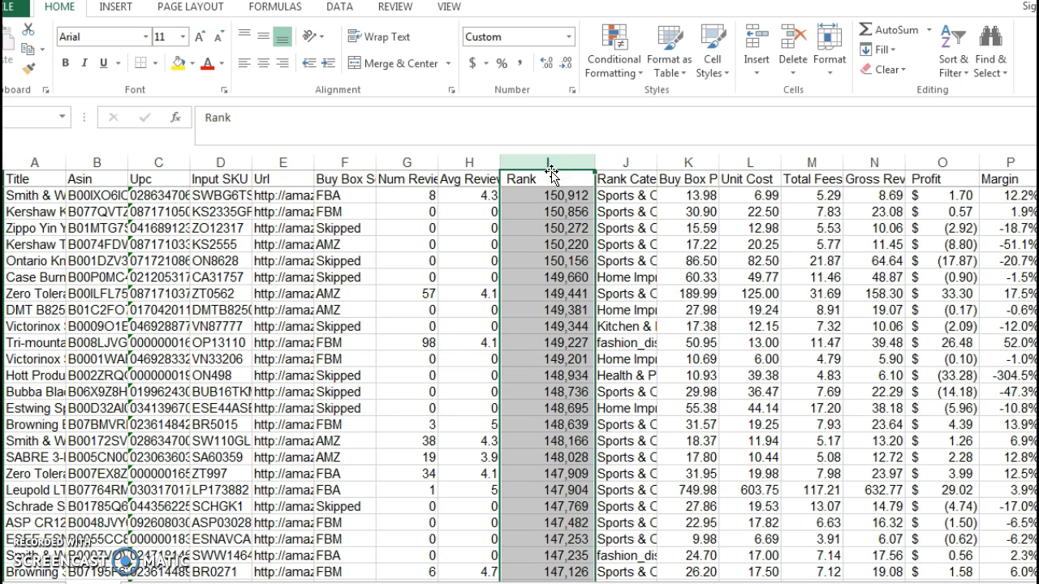
pyautogui.click(412, 162)
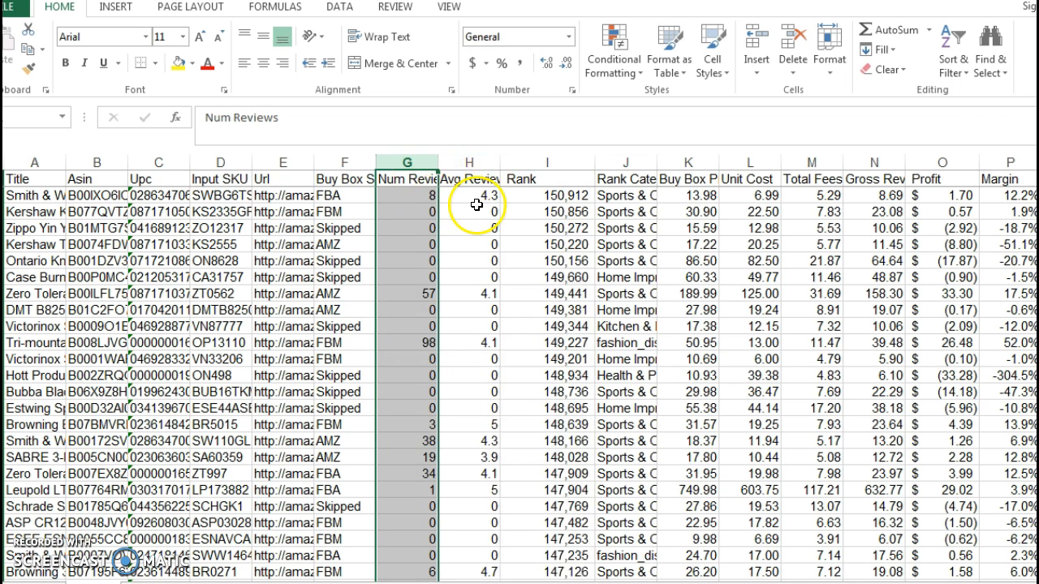
pyautogui.click(955, 65)
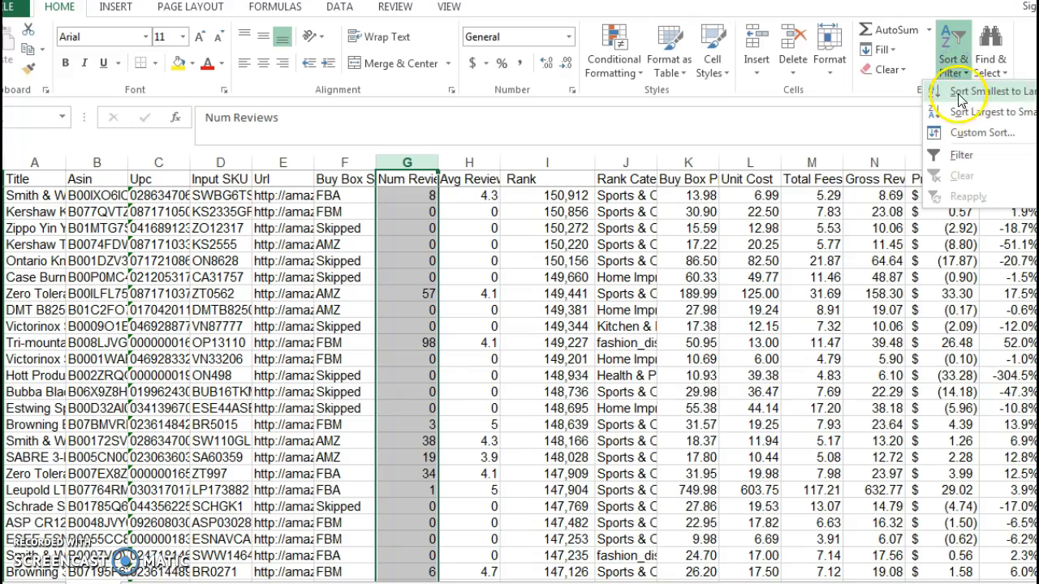
pyautogui.click(960, 91)
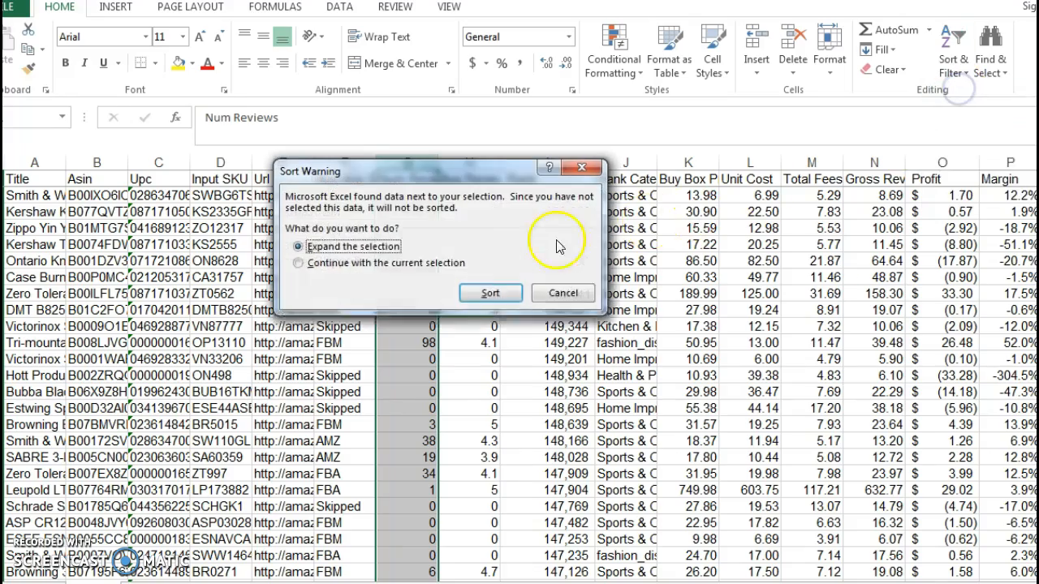
pyautogui.click(490, 293)
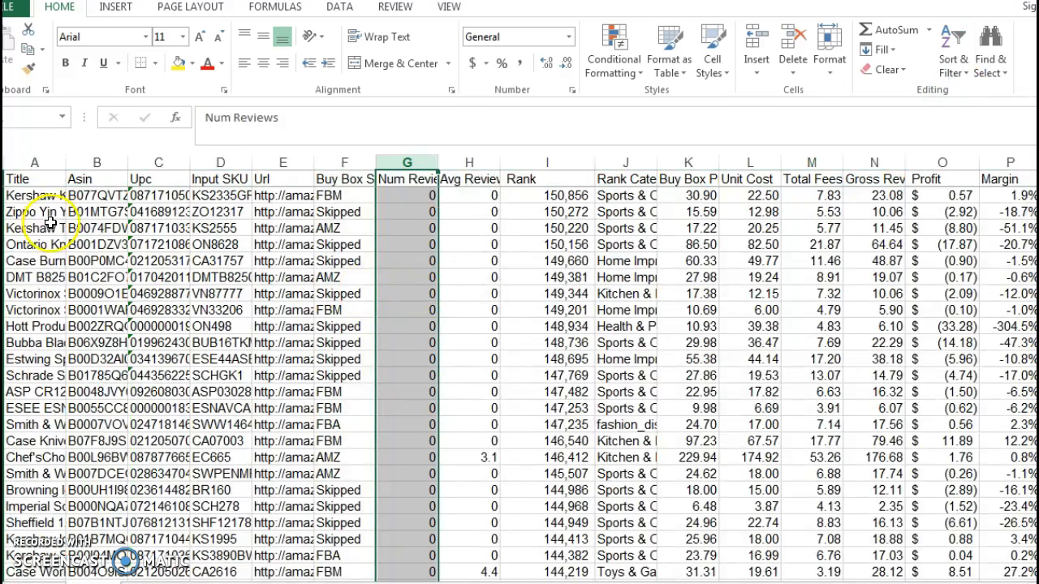
# Delete all product rows whose Num Reviews value is 0.
pyautogui.click(1, 196)
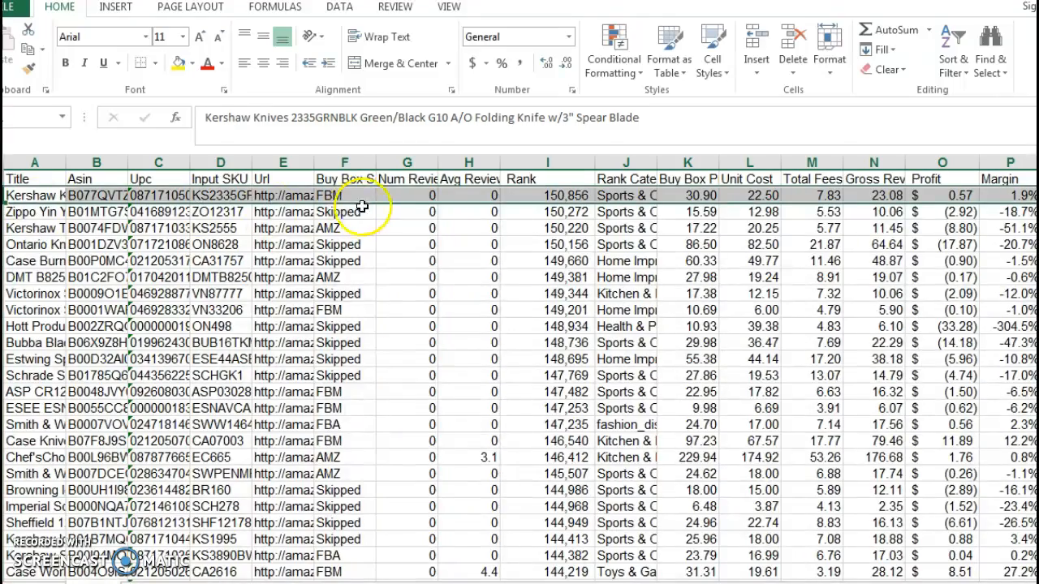
pyautogui.middleClick(421, 195)
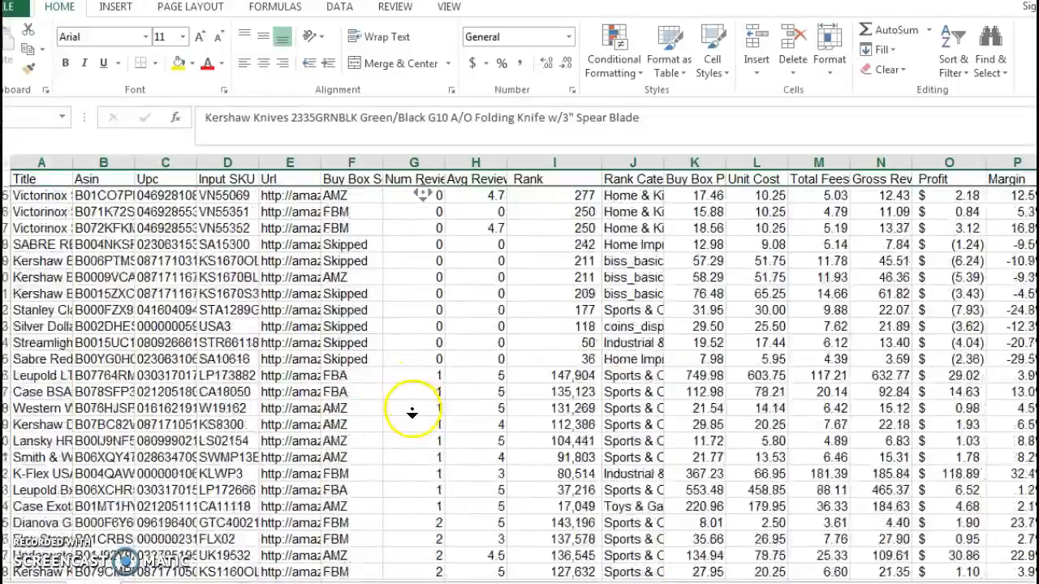
pyautogui.middleClick(415, 409)
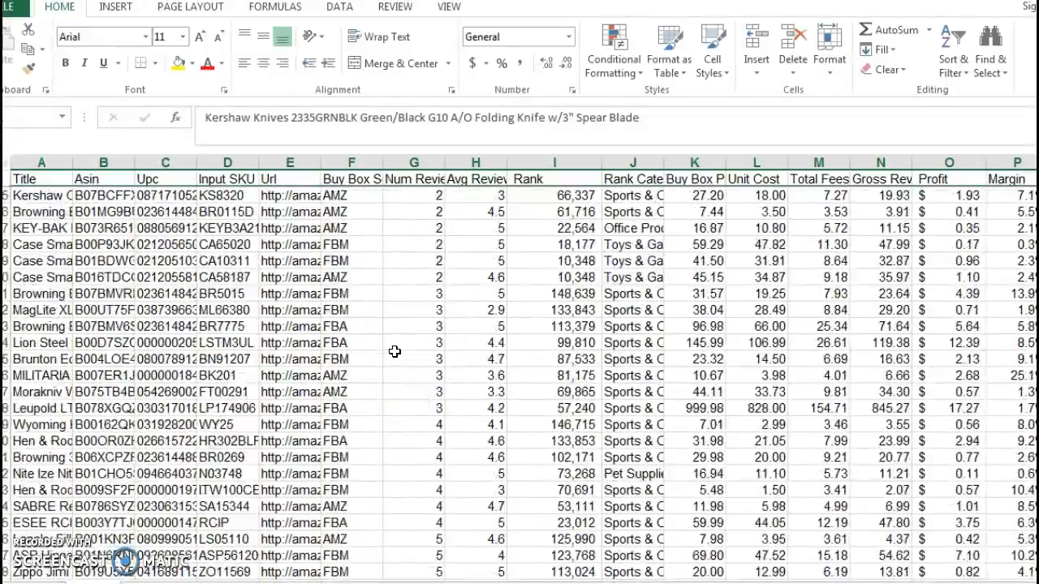
pyautogui.scroll(4, 405, 341)
pyautogui.scroll(-8, 410, 338)
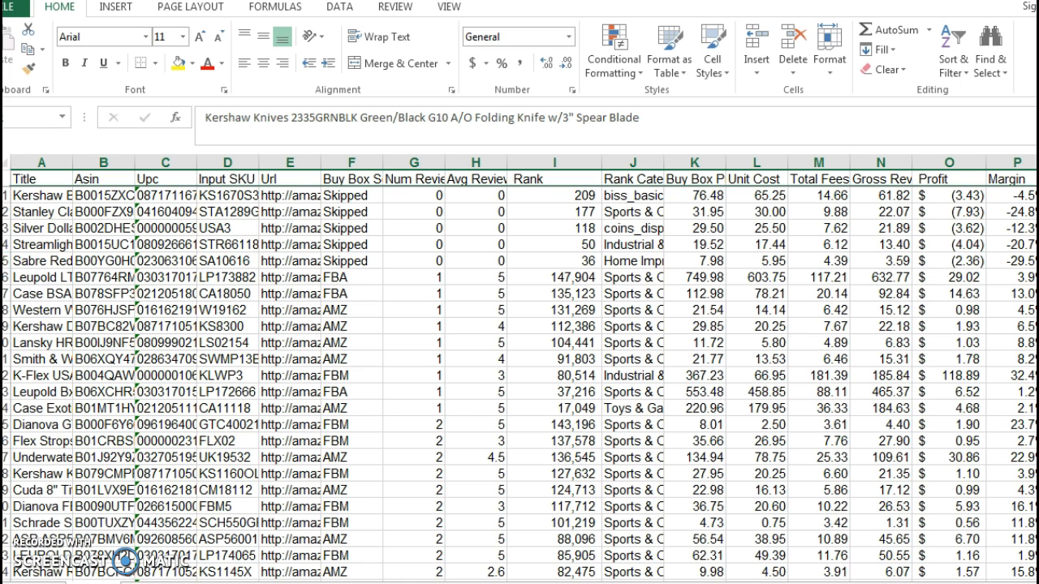
pyautogui.keyDown('shift'); pyautogui.click(5, 262); pyautogui.keyUp('shift')
pyautogui.rightClick(103, 234)
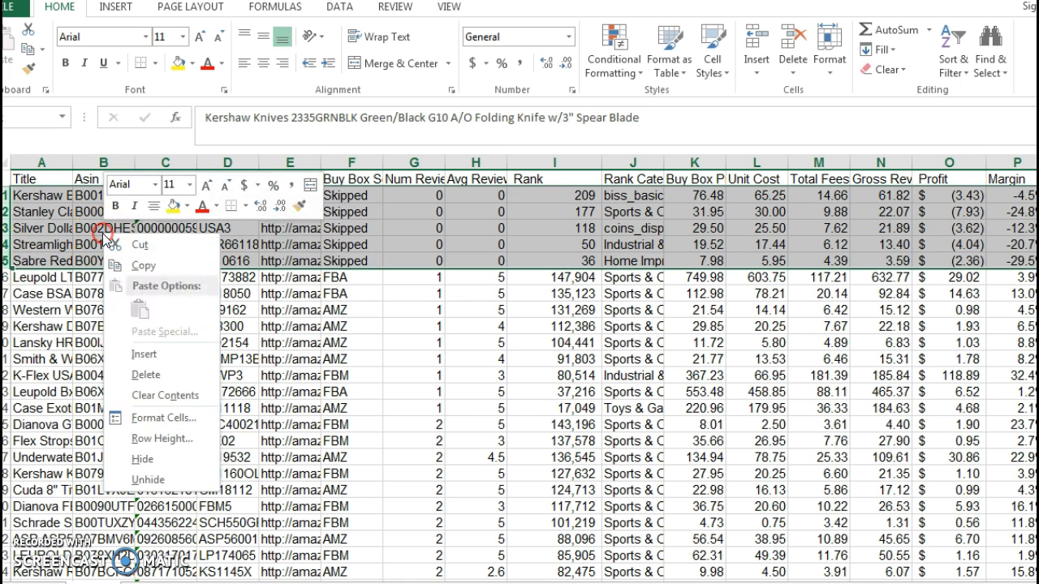
pyautogui.click(146, 374)
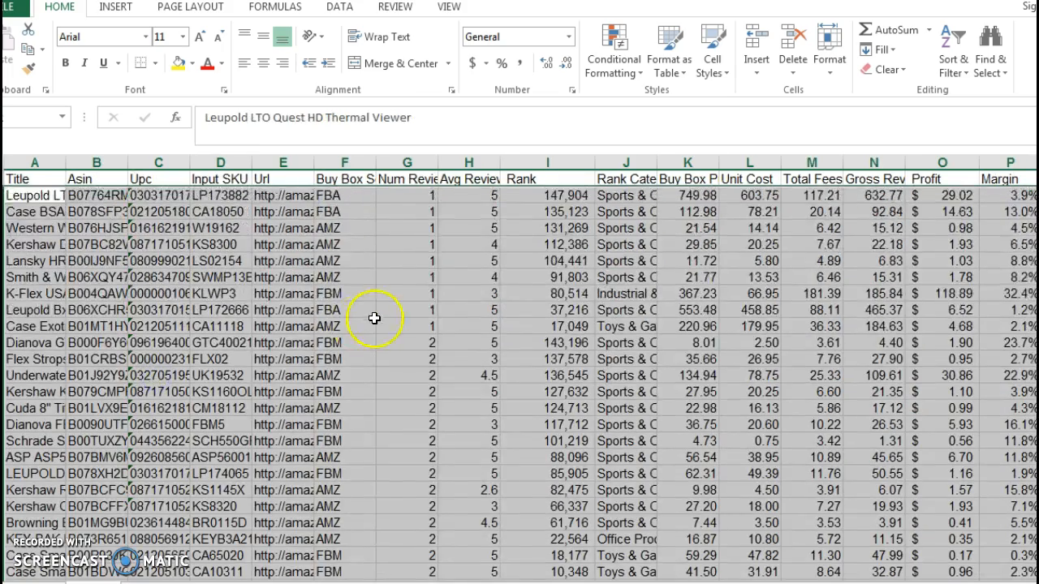
# Sort the product list by Num Reviews from largest to smallest, expanding the selection, and review the highest review counts.
pyautogui.click(407, 163)
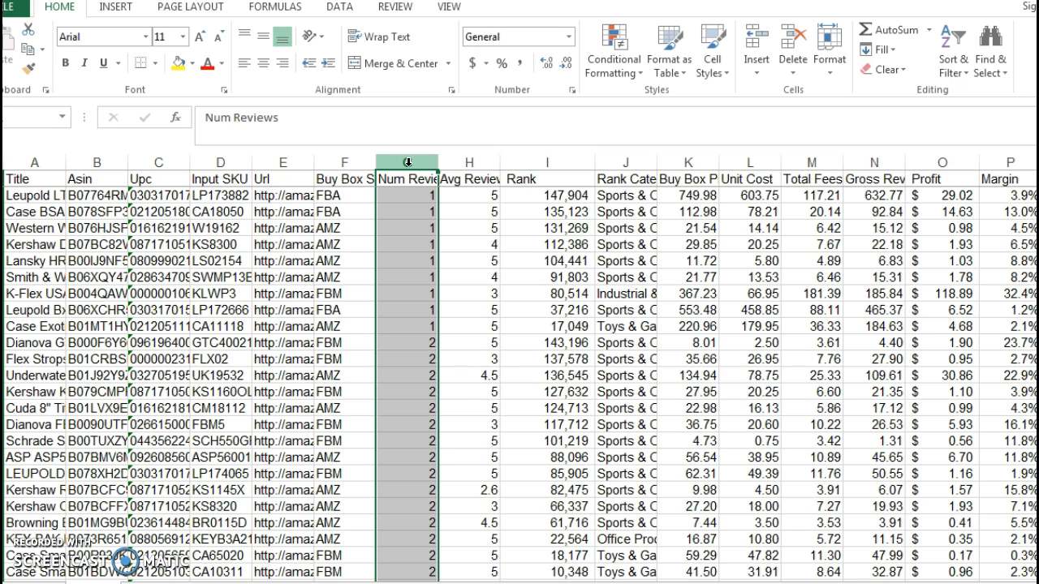
pyautogui.click(960, 73)
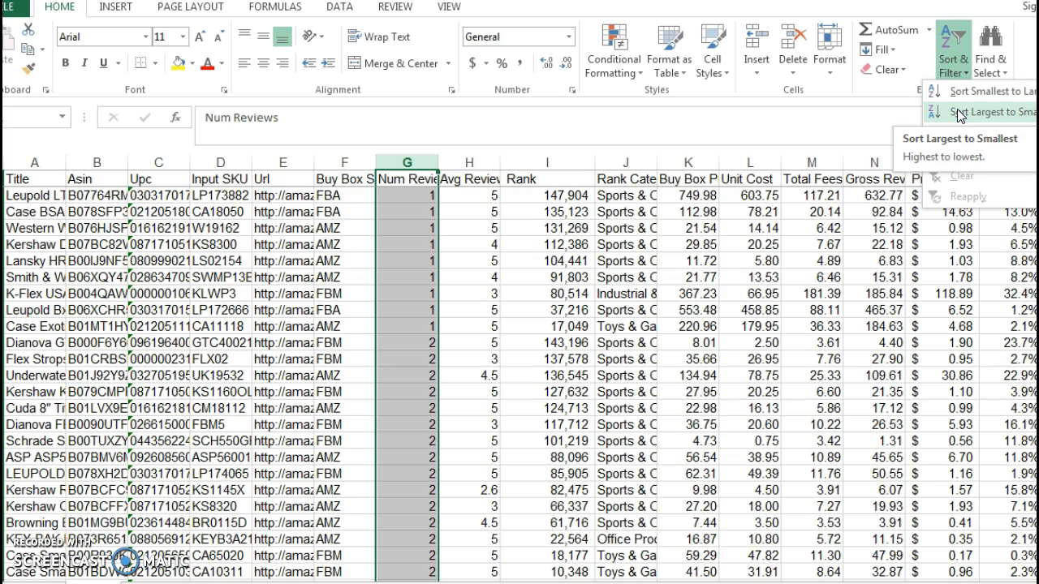
pyautogui.click(959, 113)
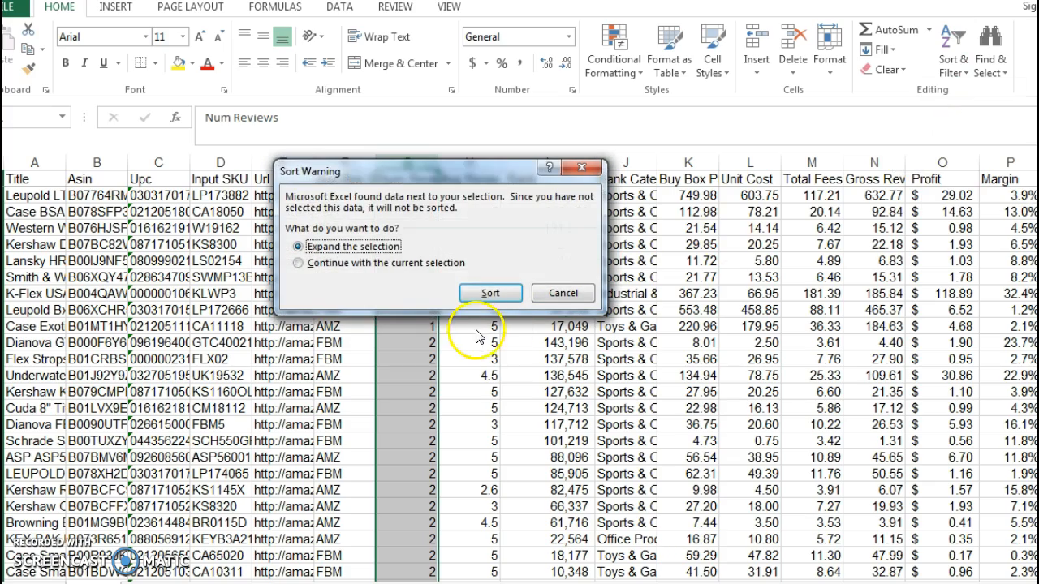
pyautogui.click(484, 294)
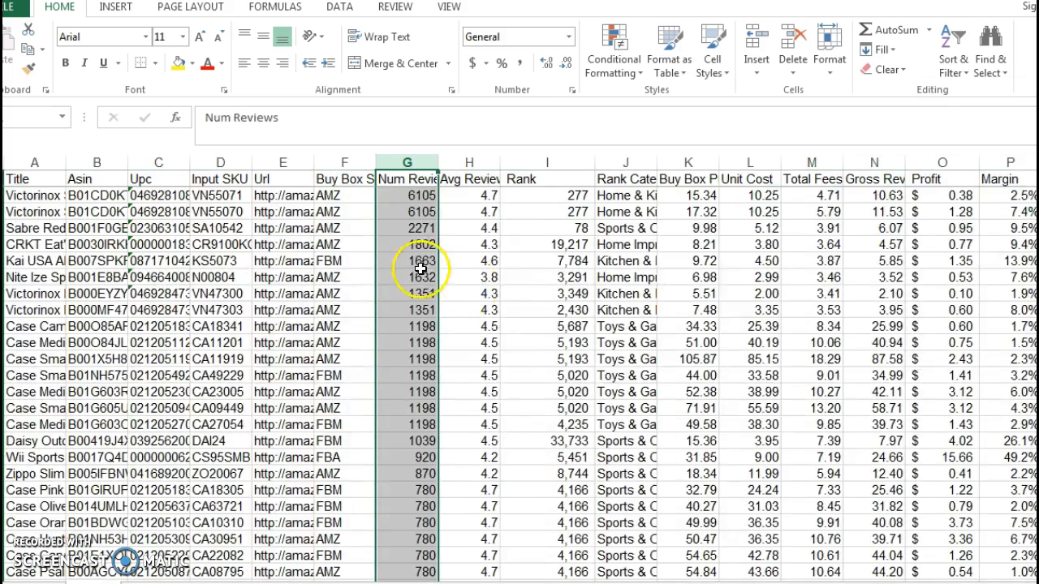
pyautogui.scroll(-1, 423, 309)
pyautogui.scroll(1, 422, 310)
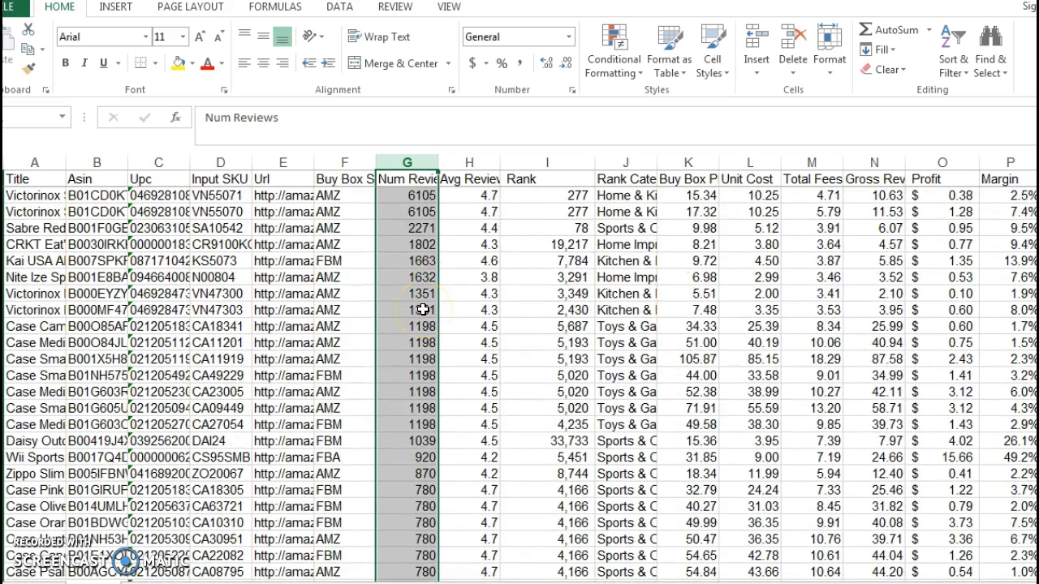
pyautogui.click(408, 196)
pyautogui.moveTo(411, 244); pyautogui.dragTo(415, 253)
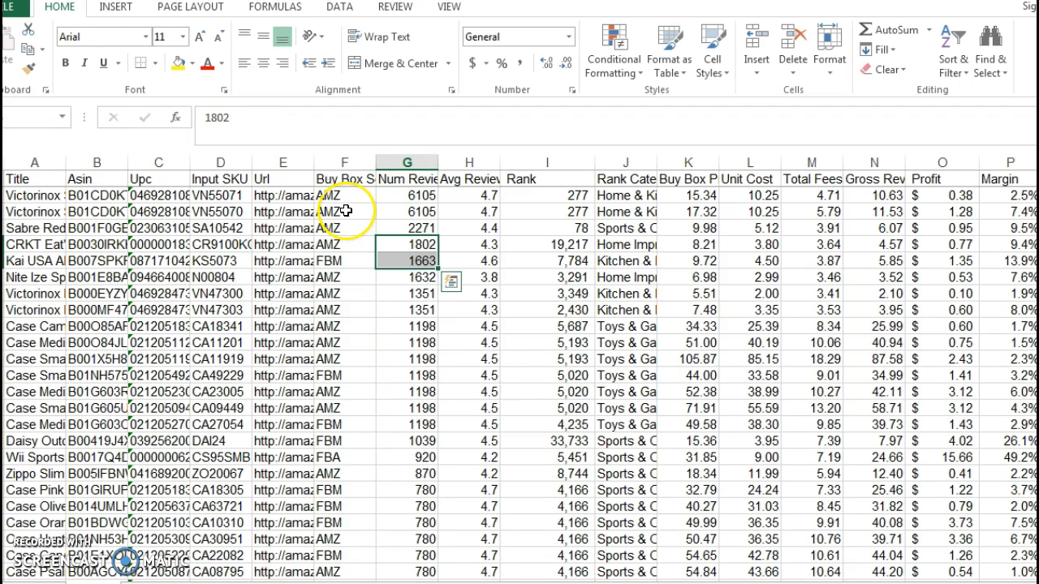
# Select the entire Buy Box Seller column.
pyautogui.click(343, 161)
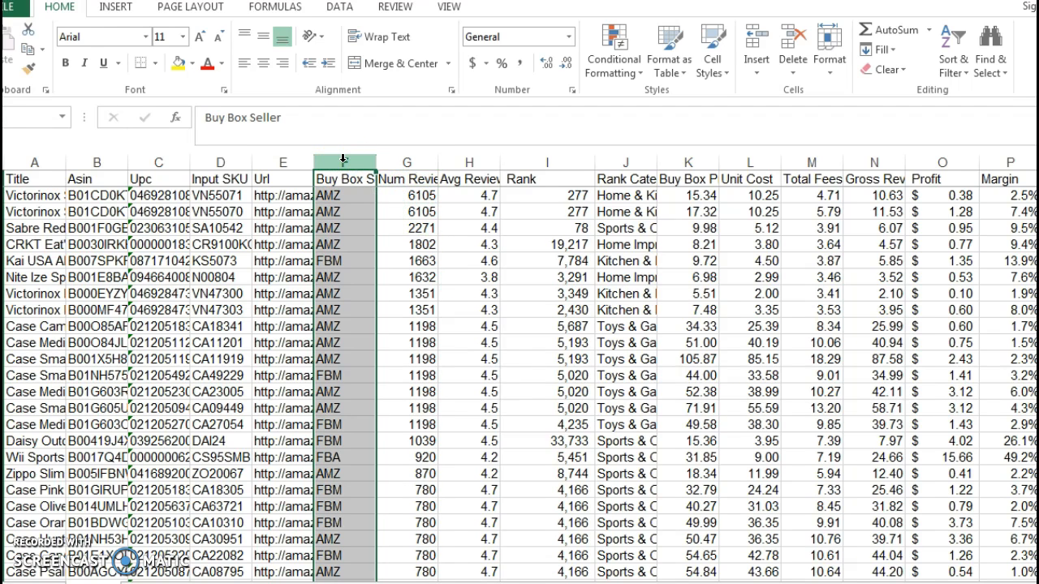